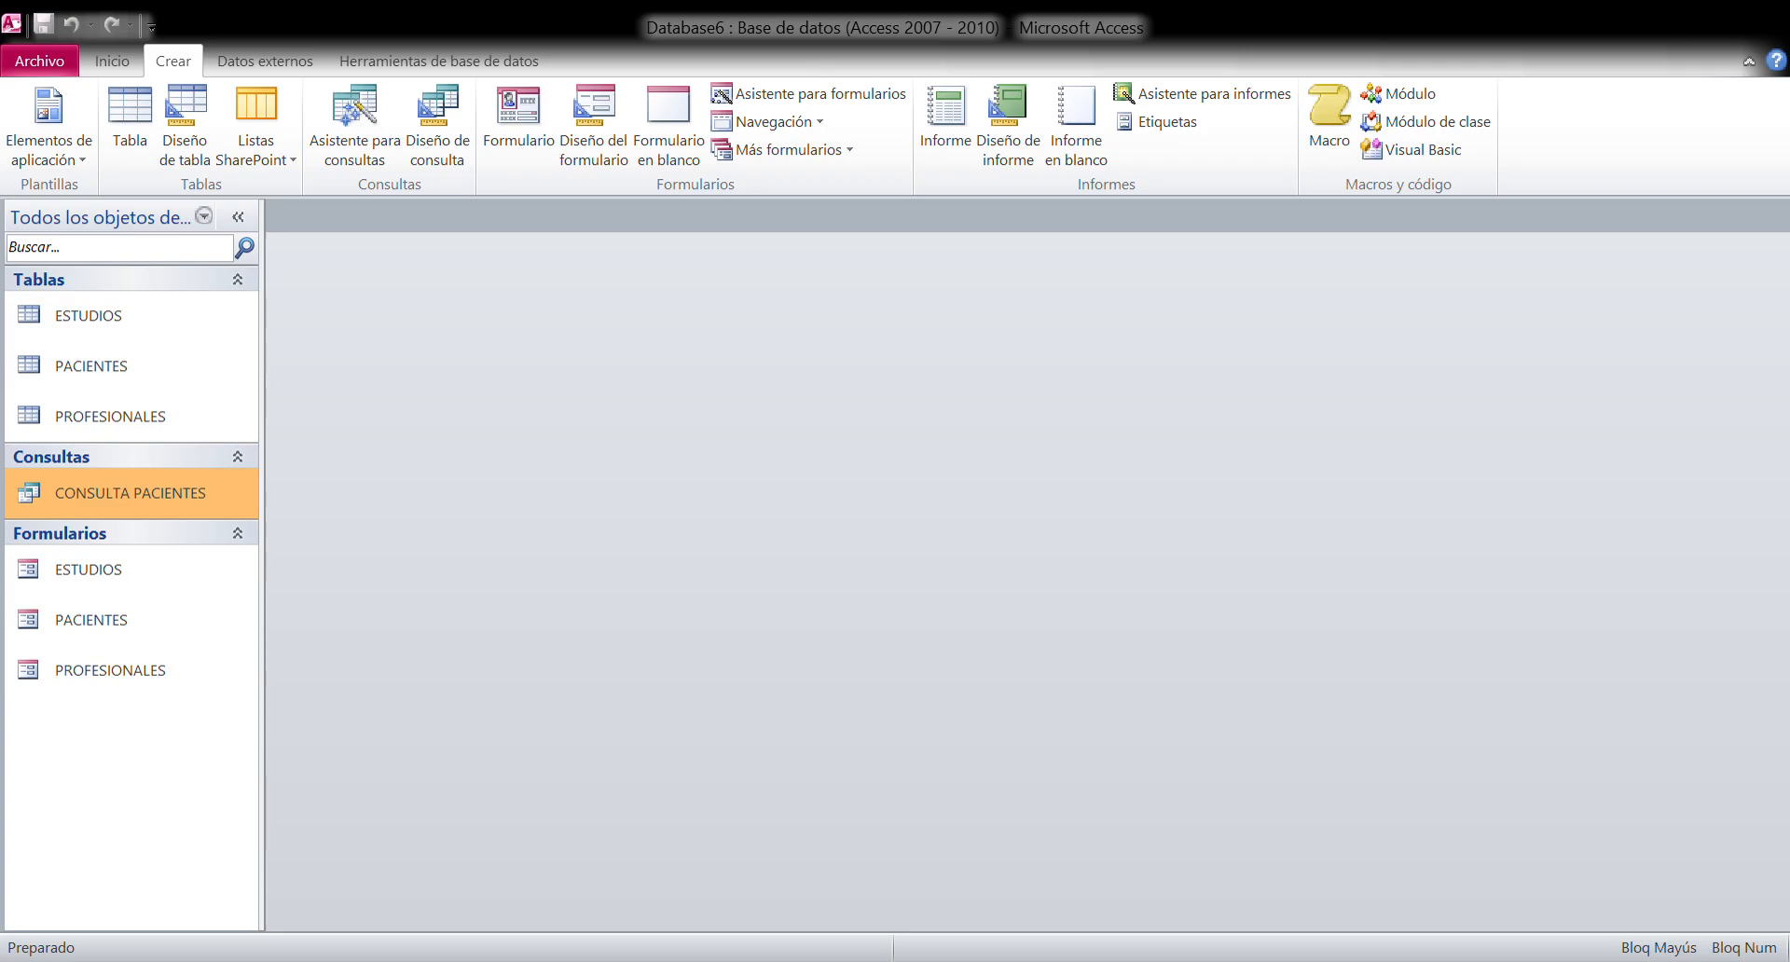
# - Review the results of the CONSULTA PACIENTES query and the records of the PACIENTES table, closing each
pyautogui.doubleClick(177, 496)
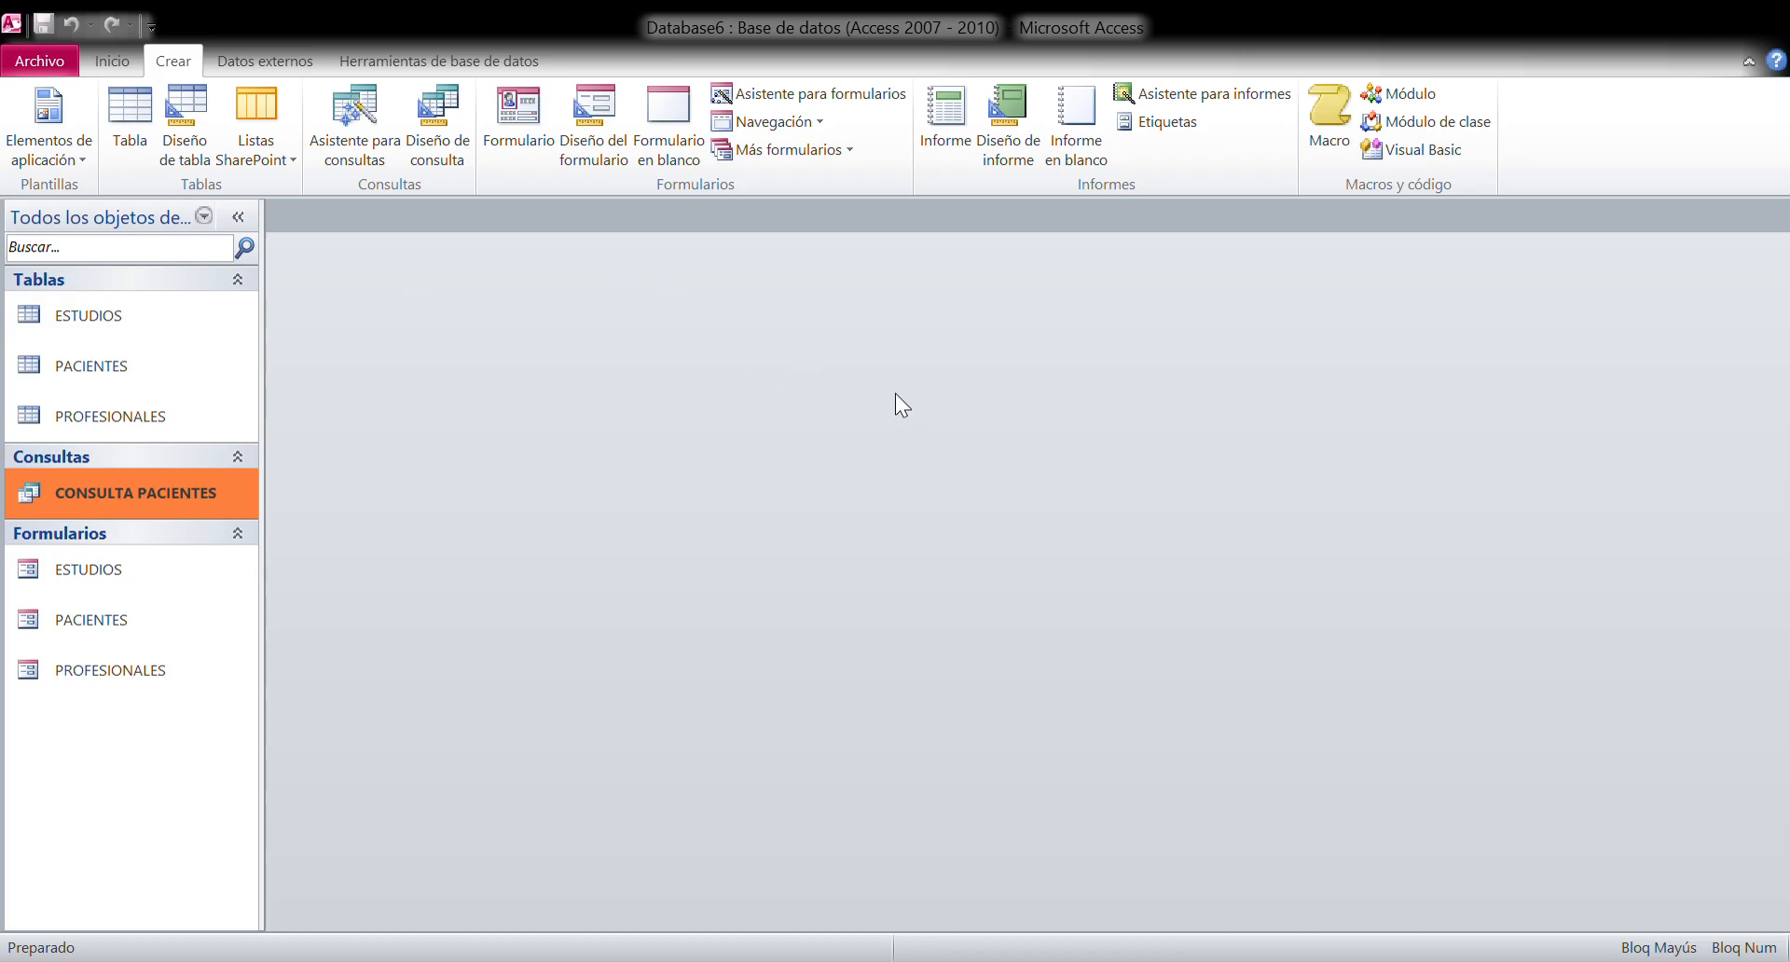
pyautogui.press('Return')
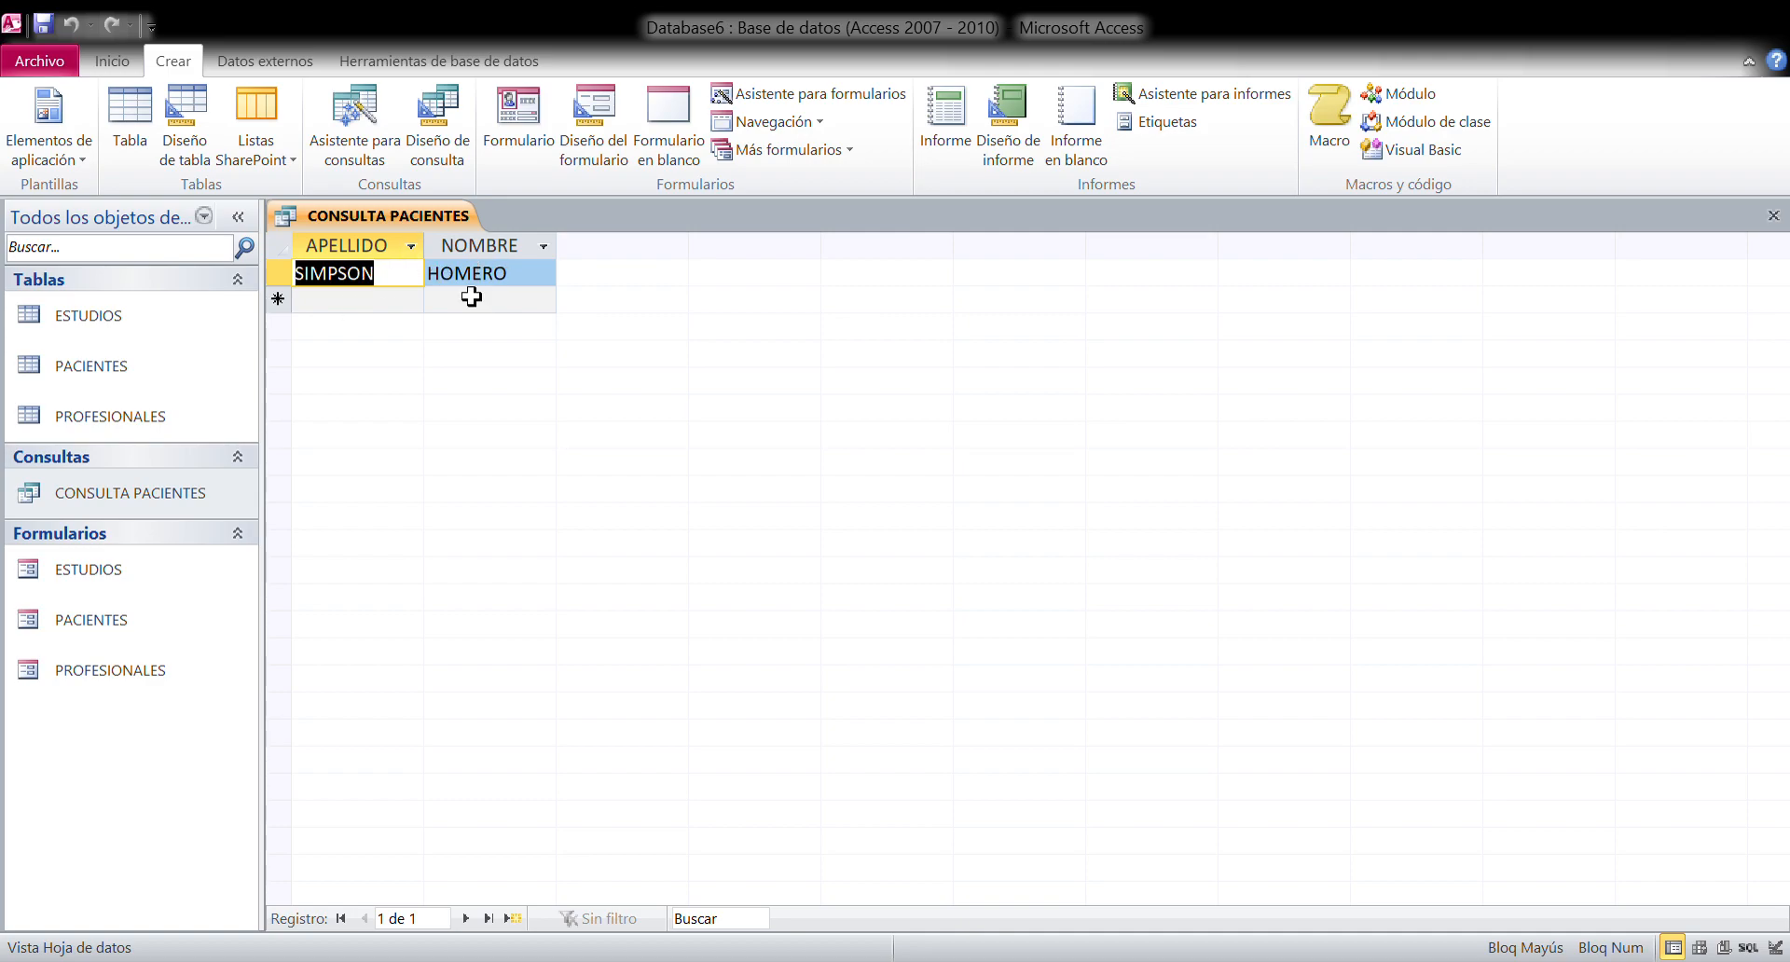
pyautogui.click(1772, 216)
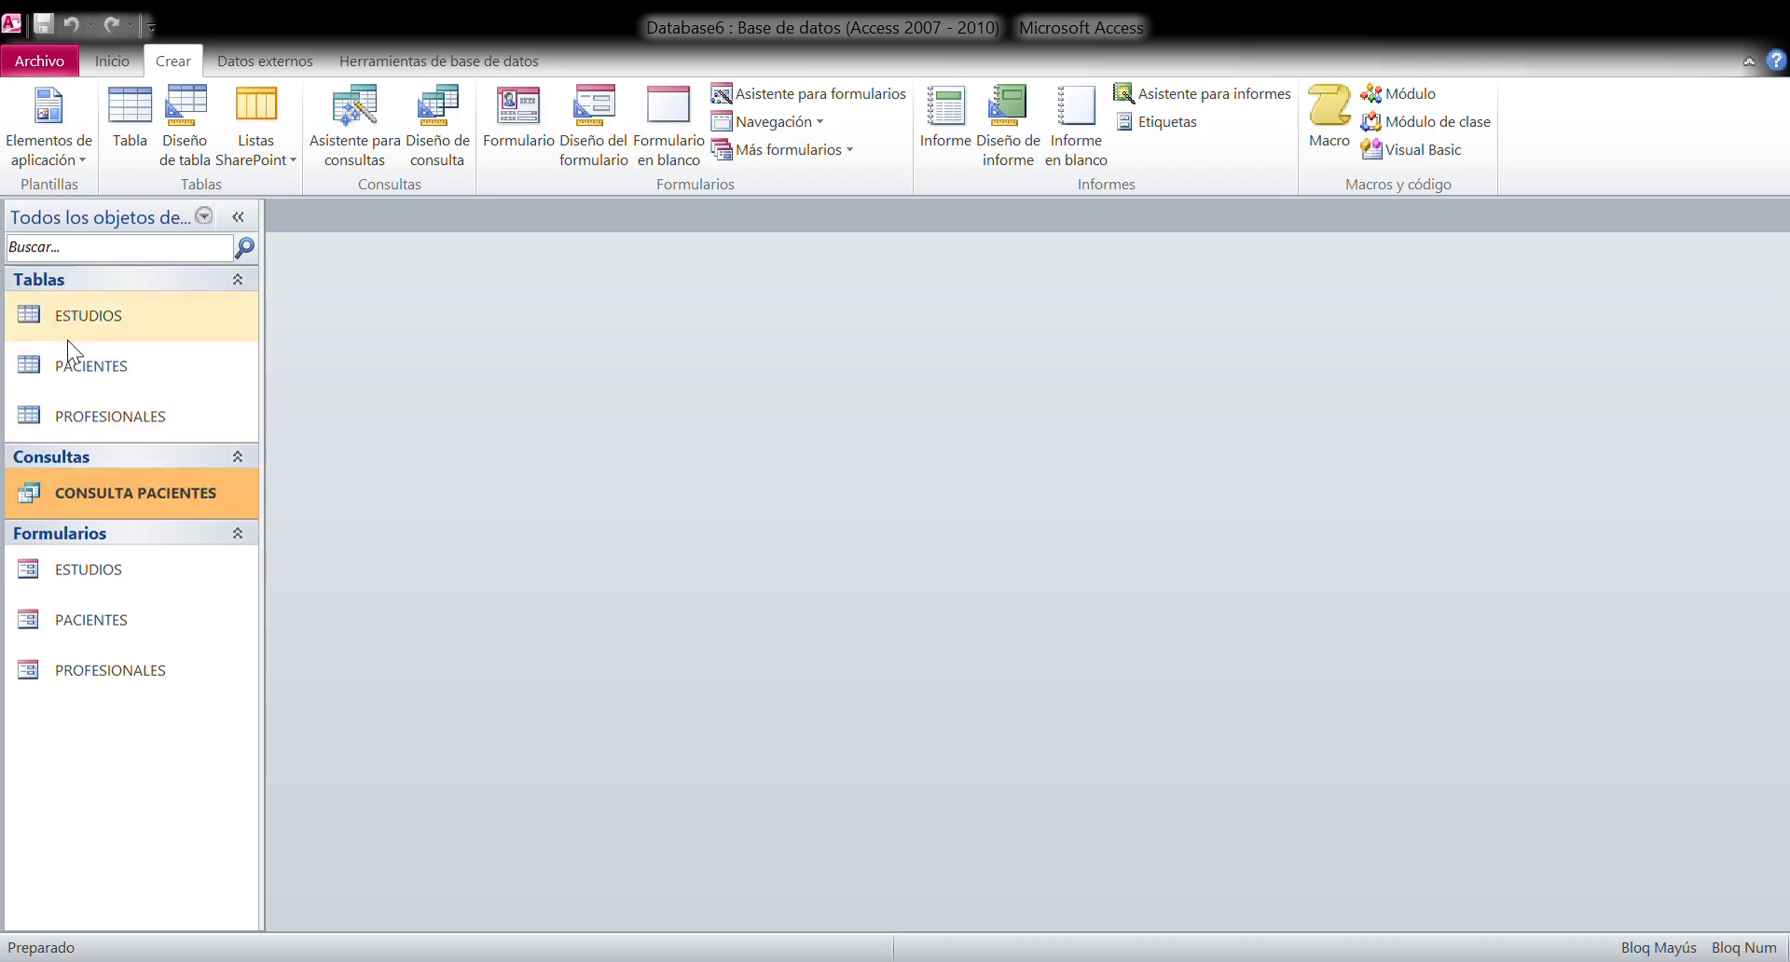
pyautogui.doubleClick(64, 370)
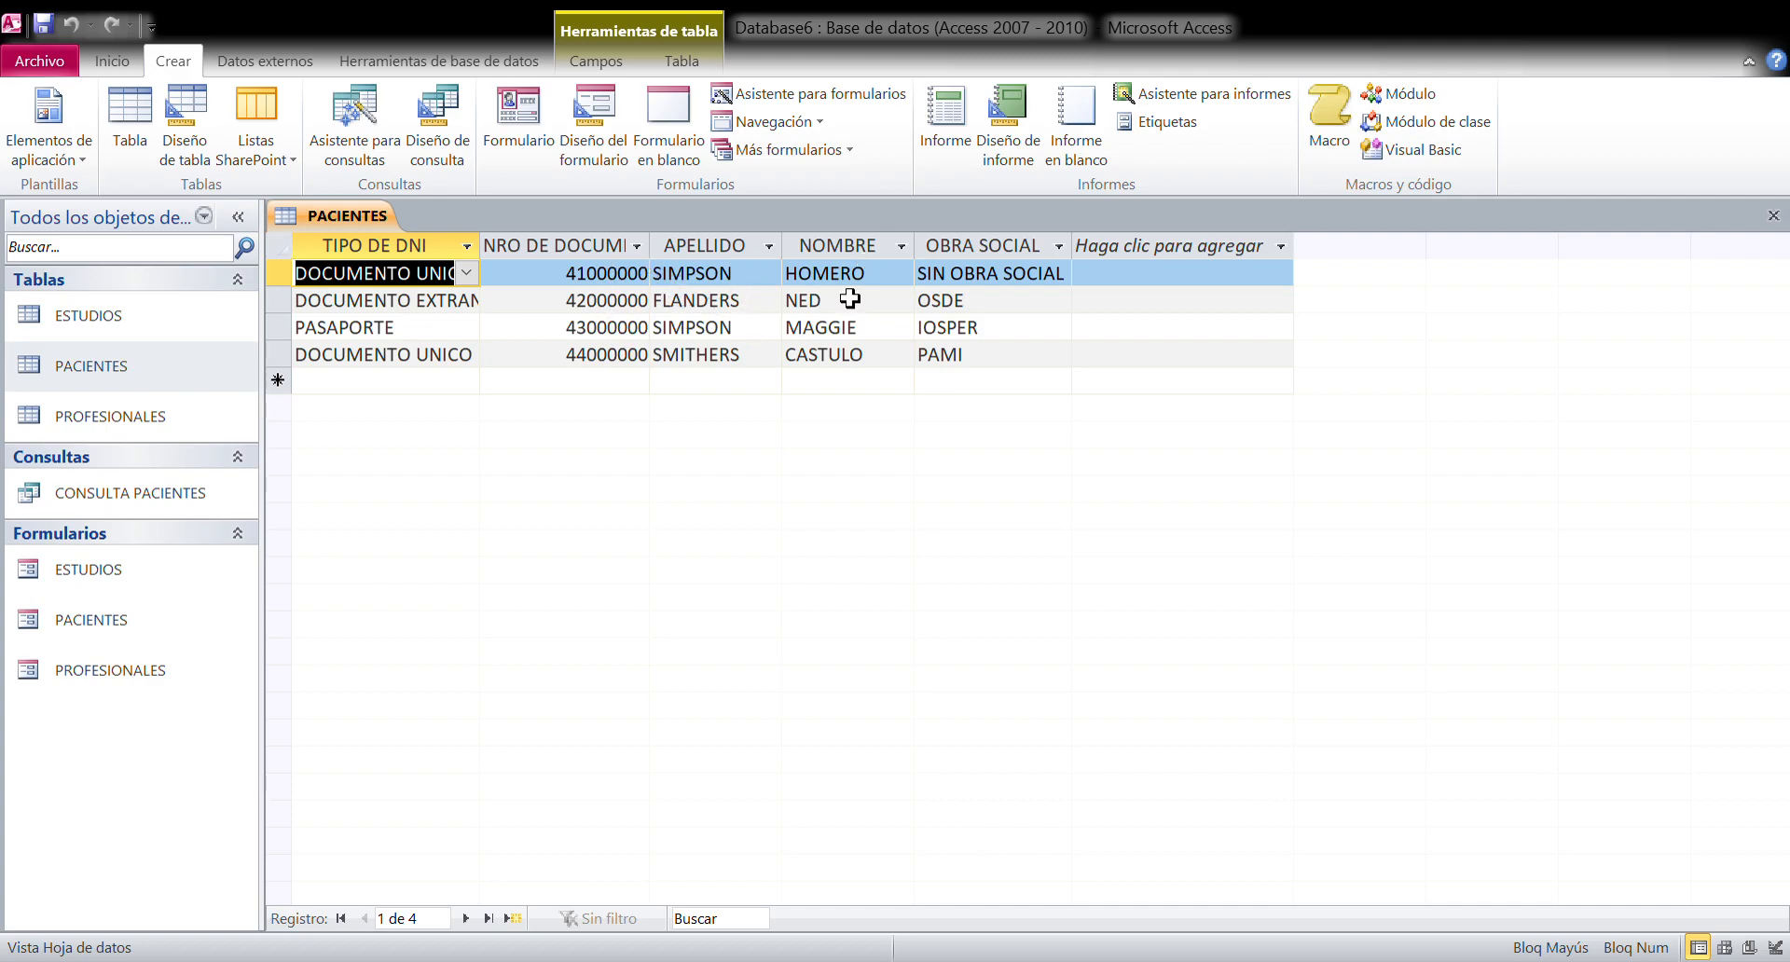
pyautogui.click(1772, 216)
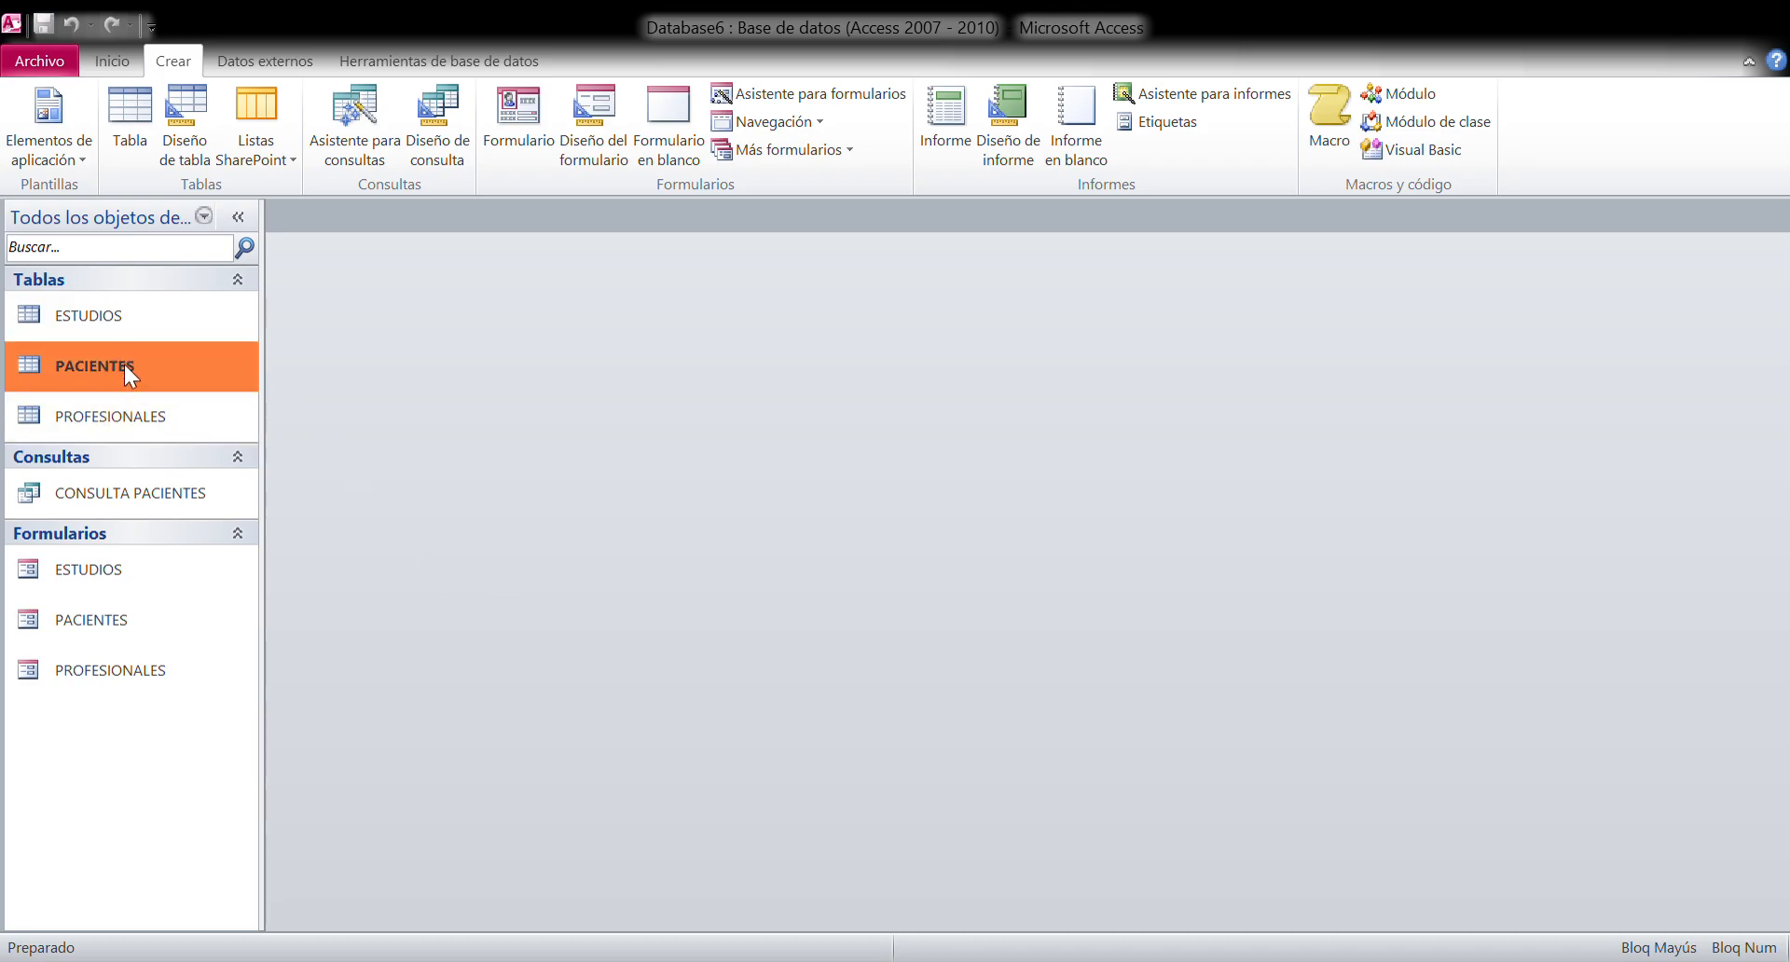
# - Open the PACIENTES, PROFESIONALES and ESTUDIOS tables together and compare their fields and records
pyautogui.doubleClick(91, 369)
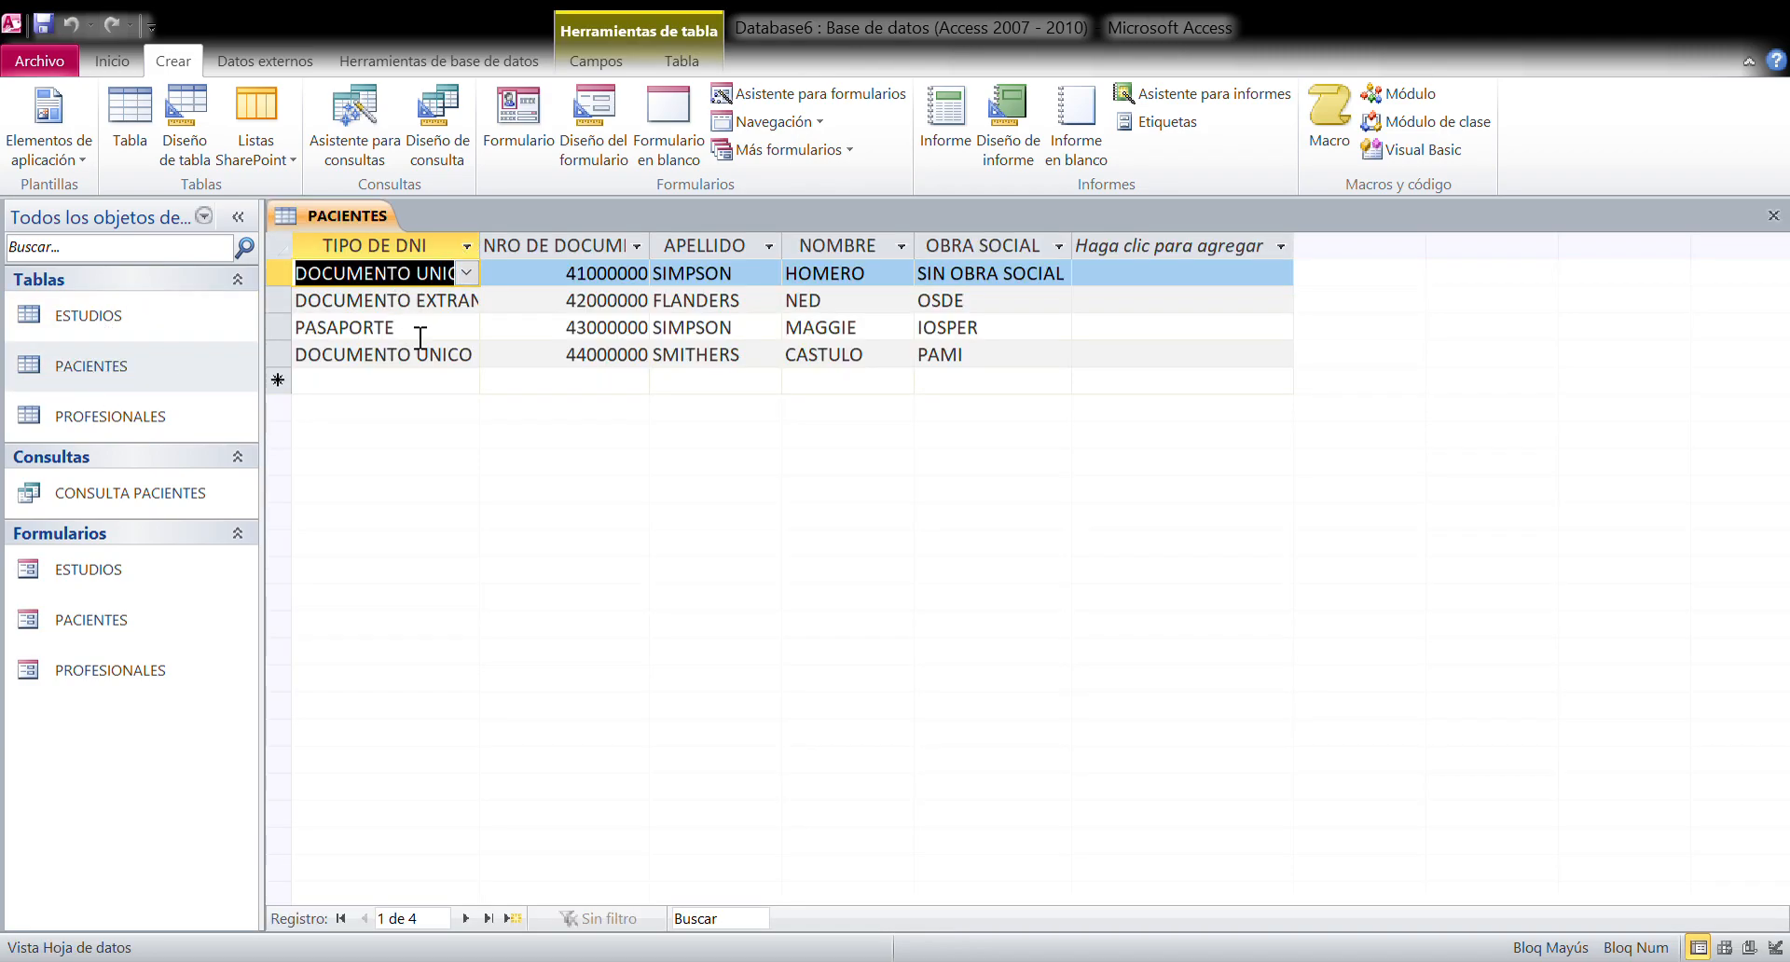
pyautogui.doubleClick(124, 415)
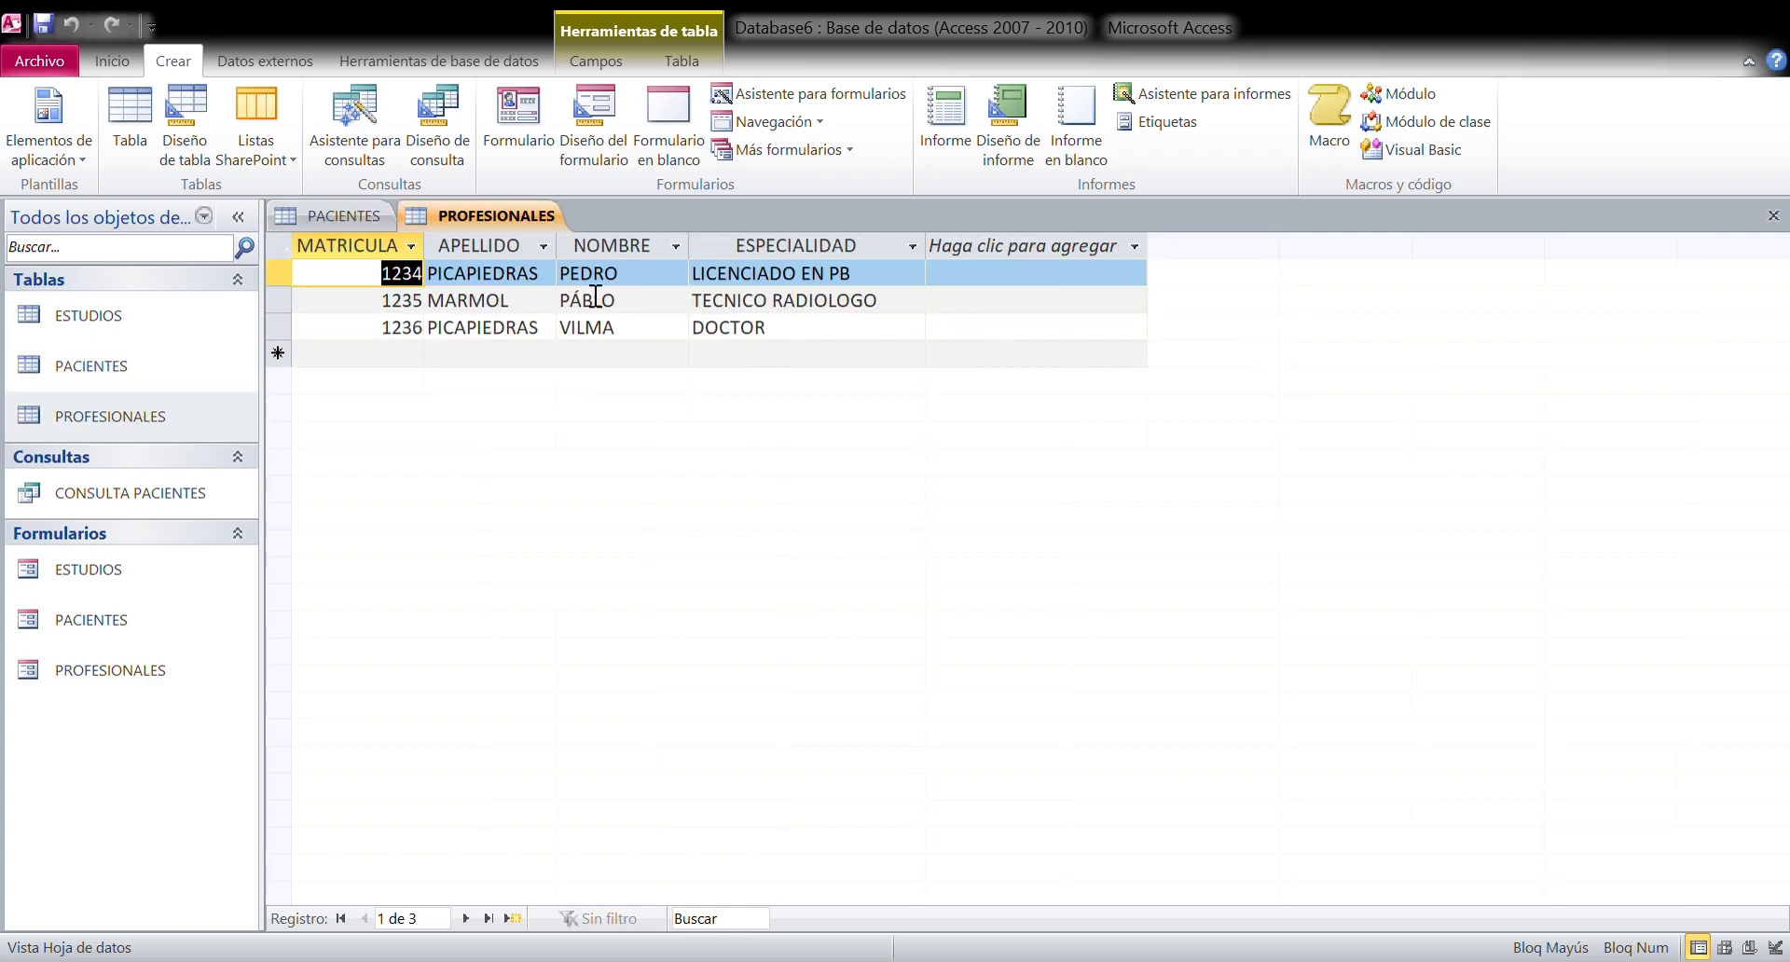
pyautogui.doubleClick(126, 303)
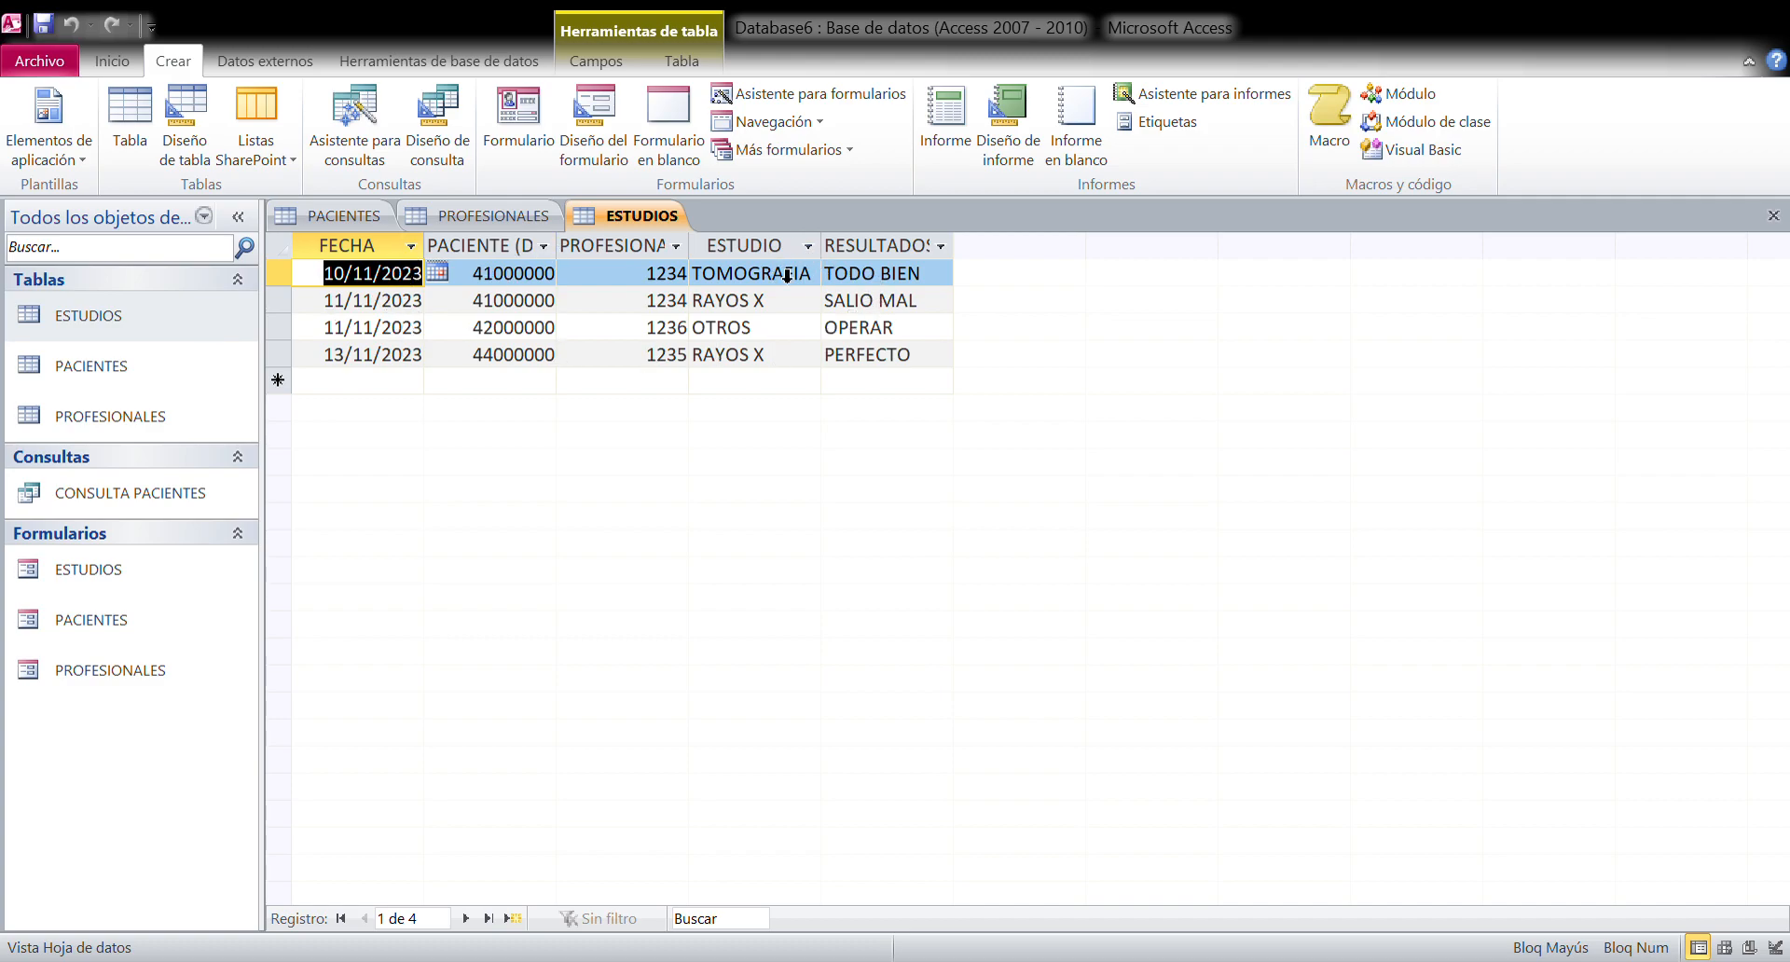
pyautogui.click(306, 215)
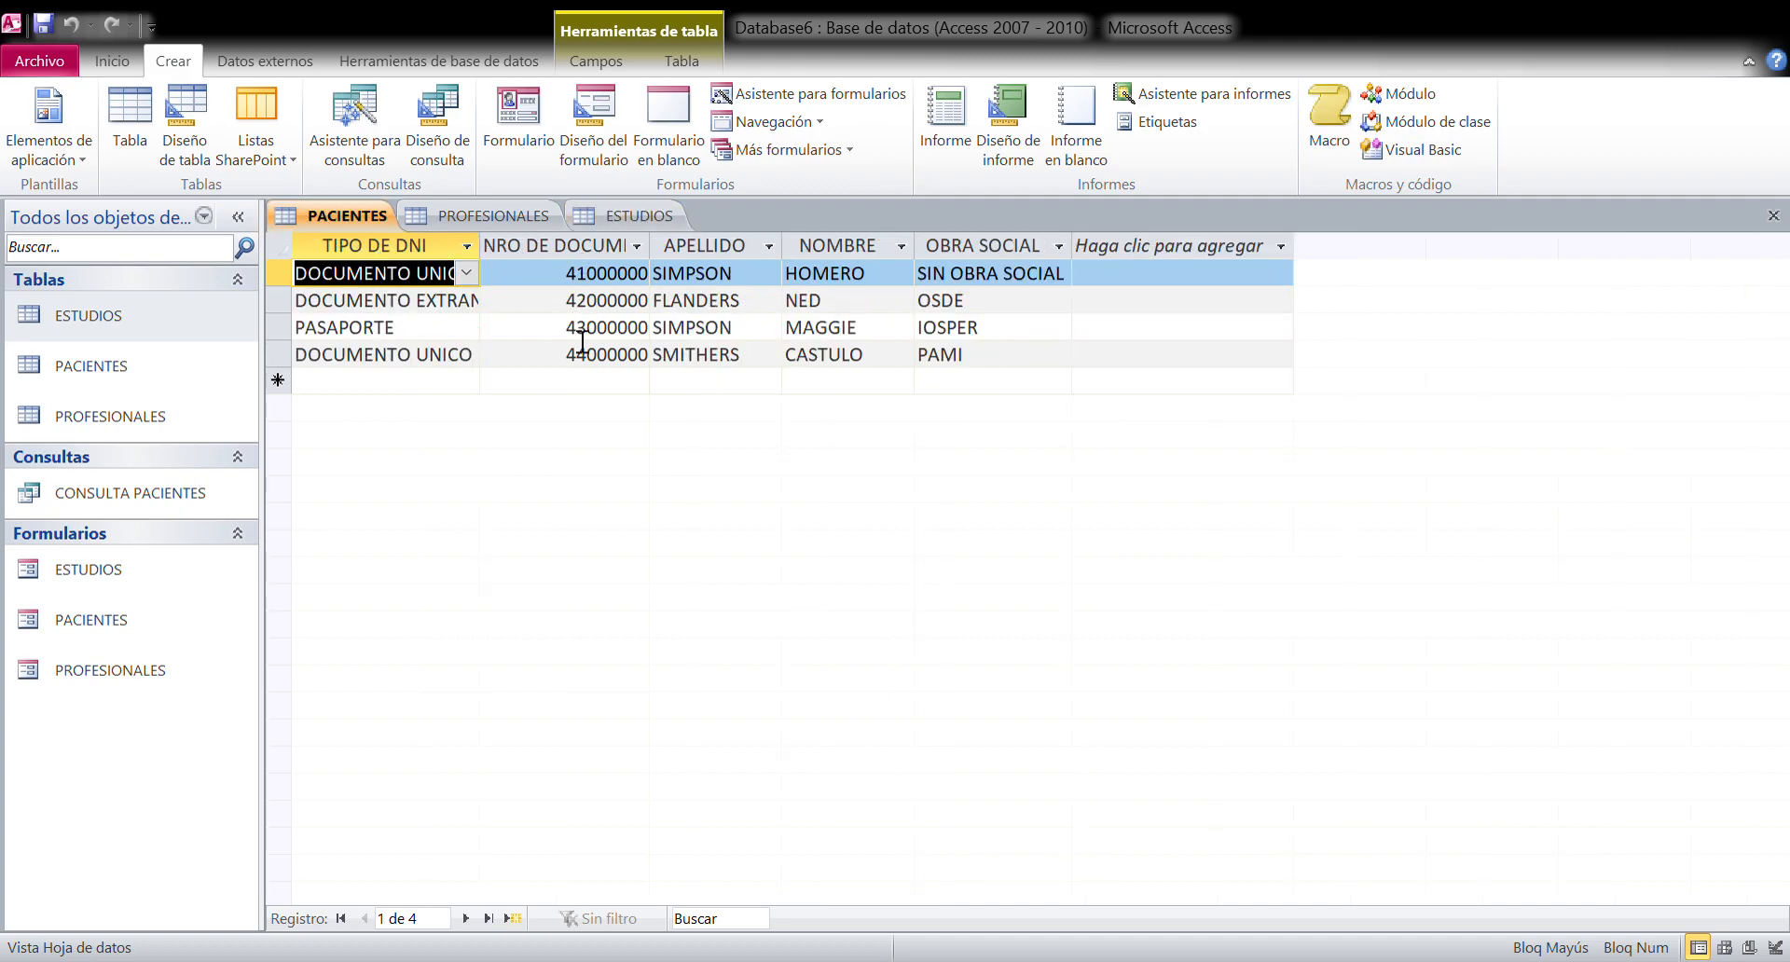
pyautogui.click(511, 216)
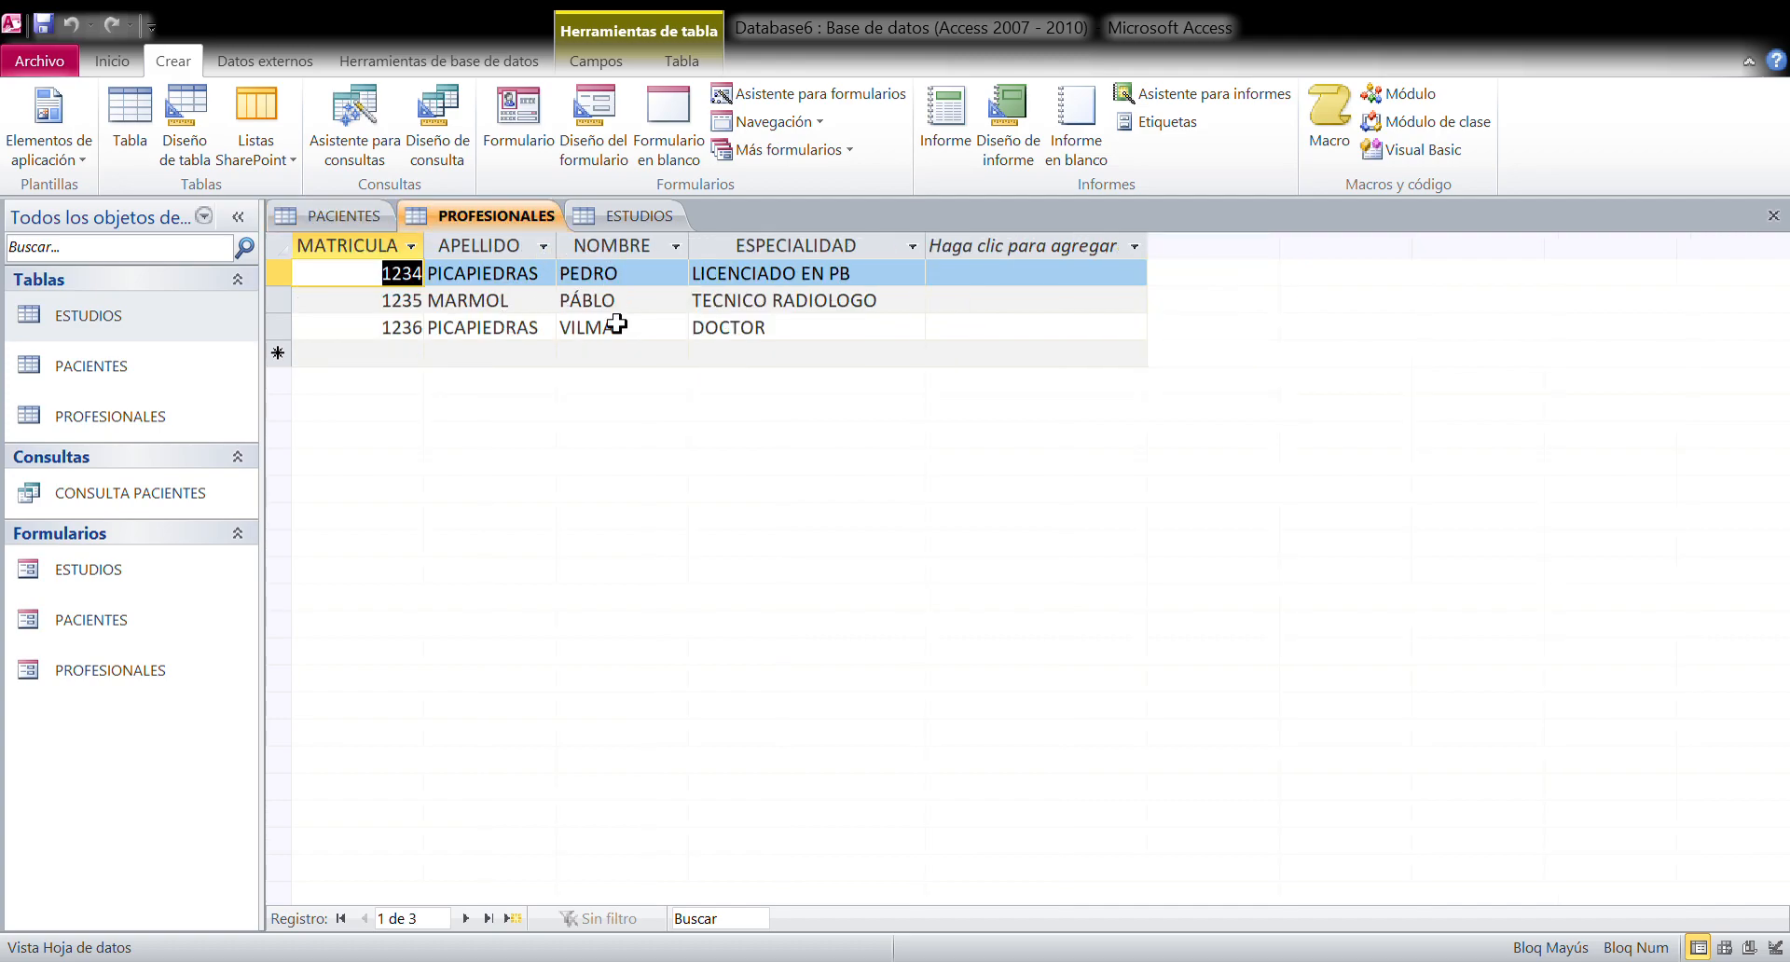
pyautogui.click(617, 215)
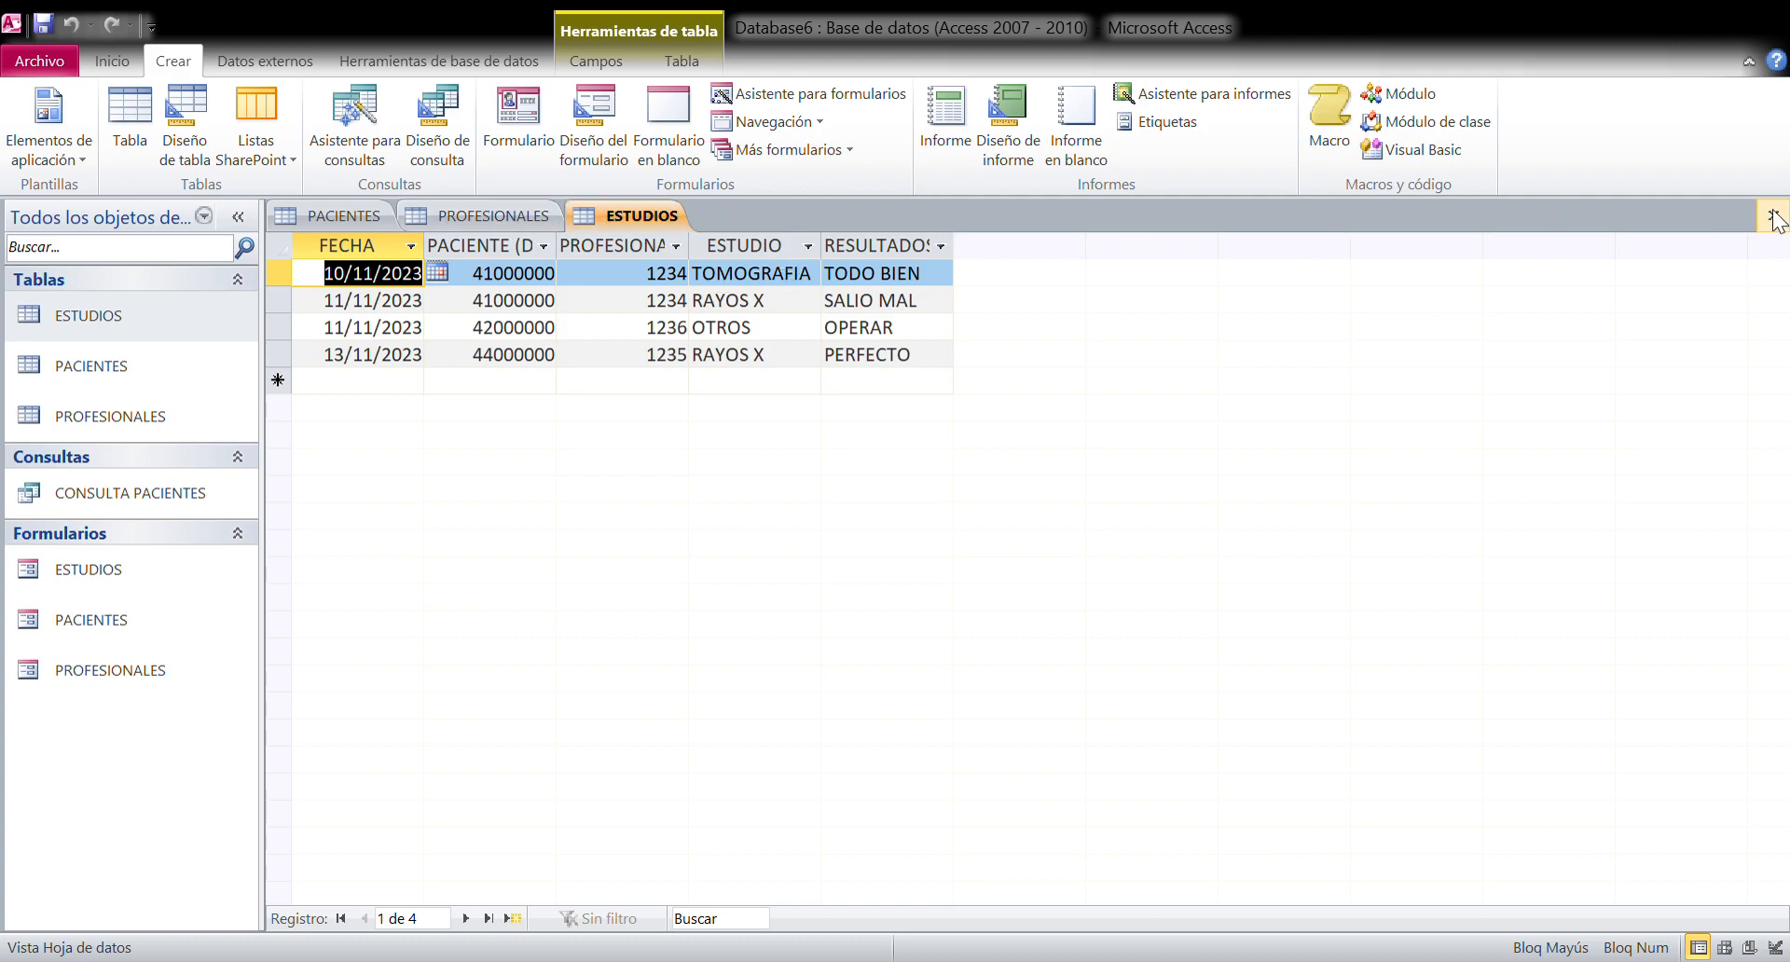
# - Show the PACIENTES table in Design view and check the primary key on NRO DE DOCUMENTO
pyautogui.click(349, 215)
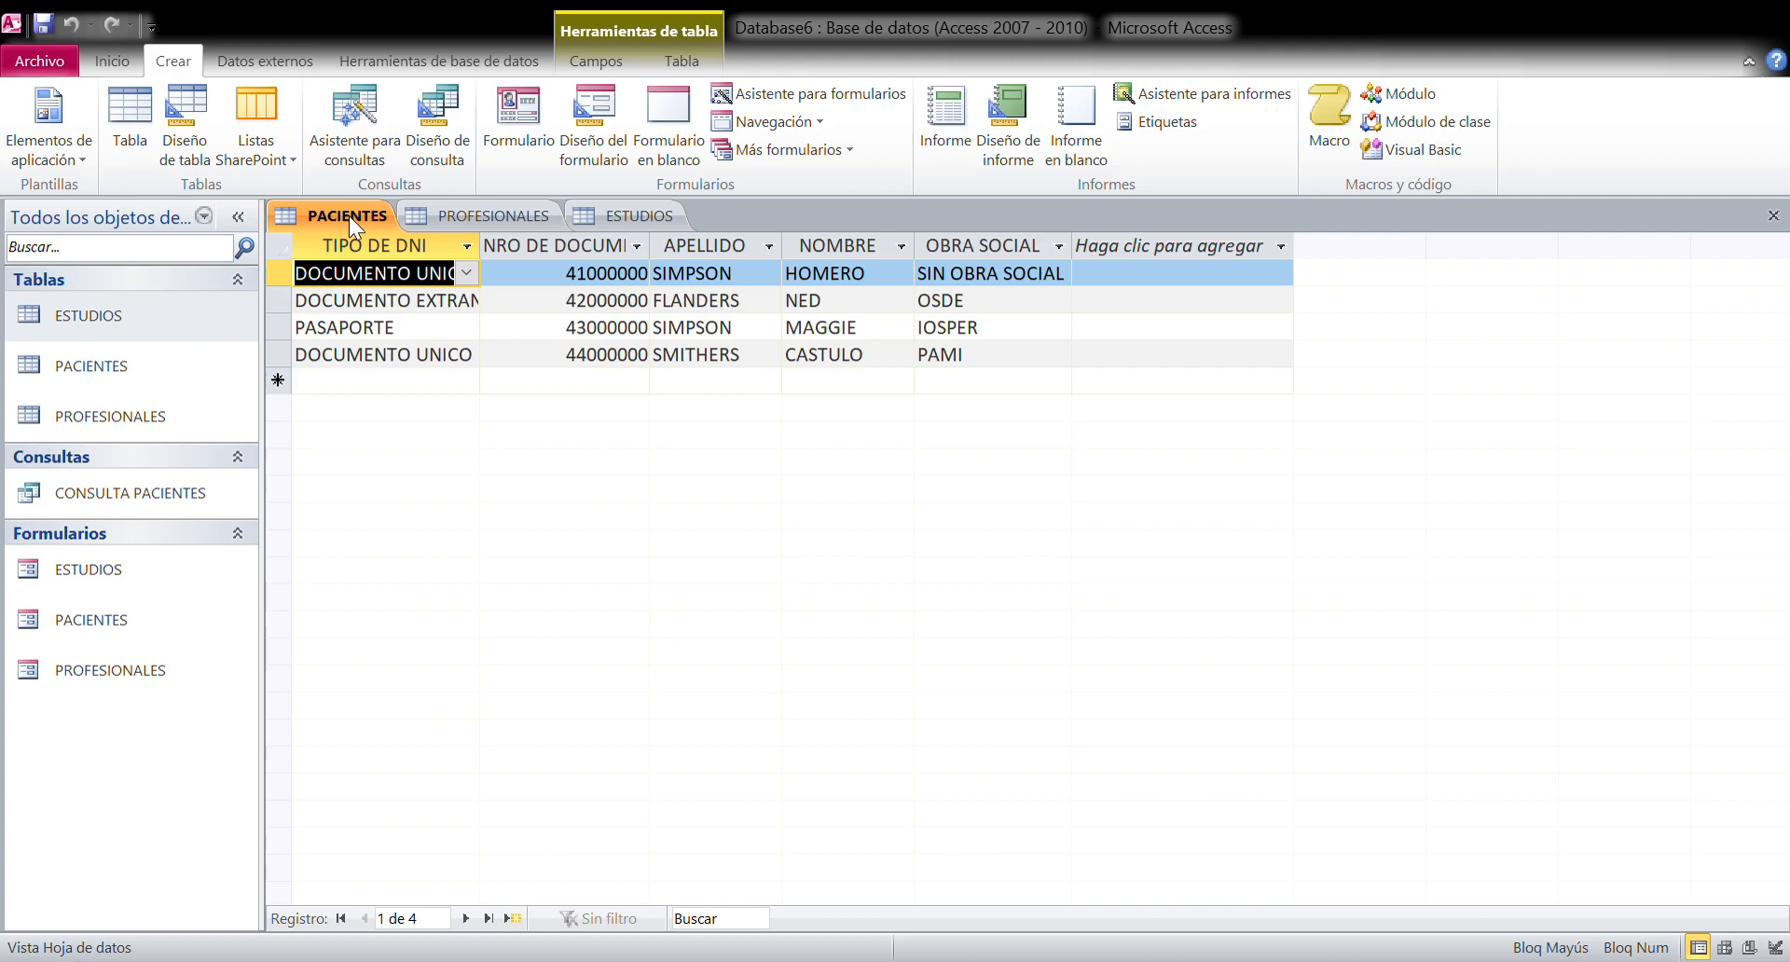
pyautogui.click(114, 61)
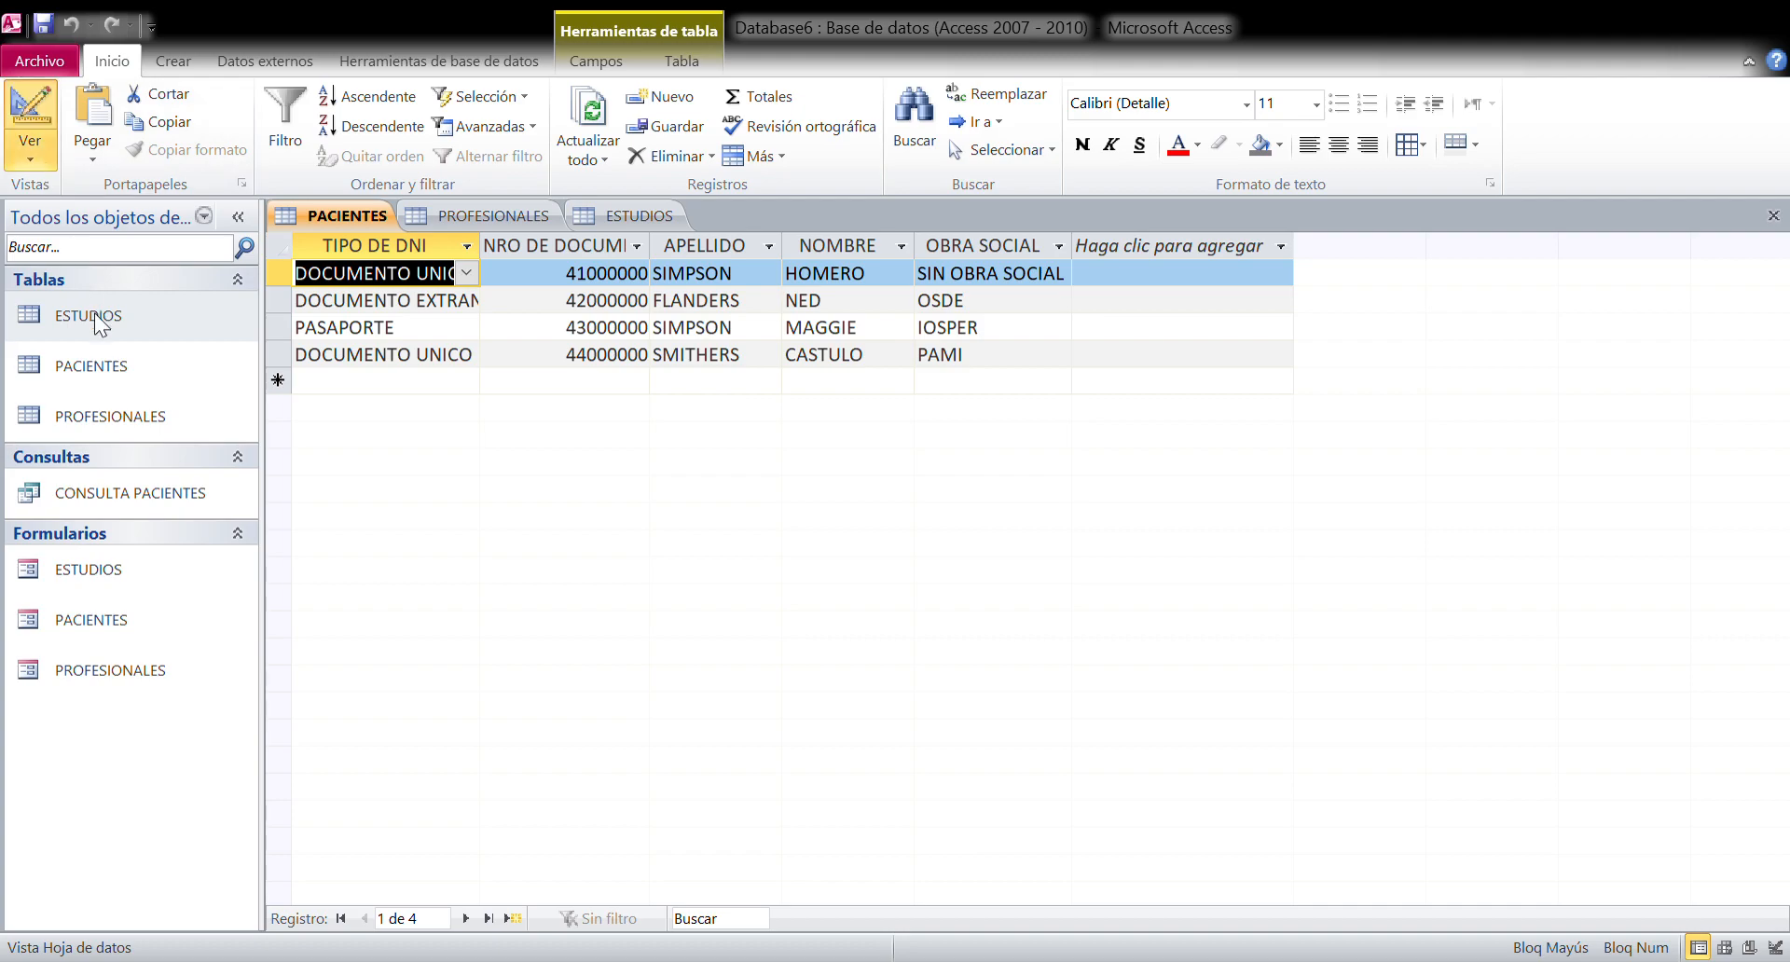
pyautogui.click(106, 378)
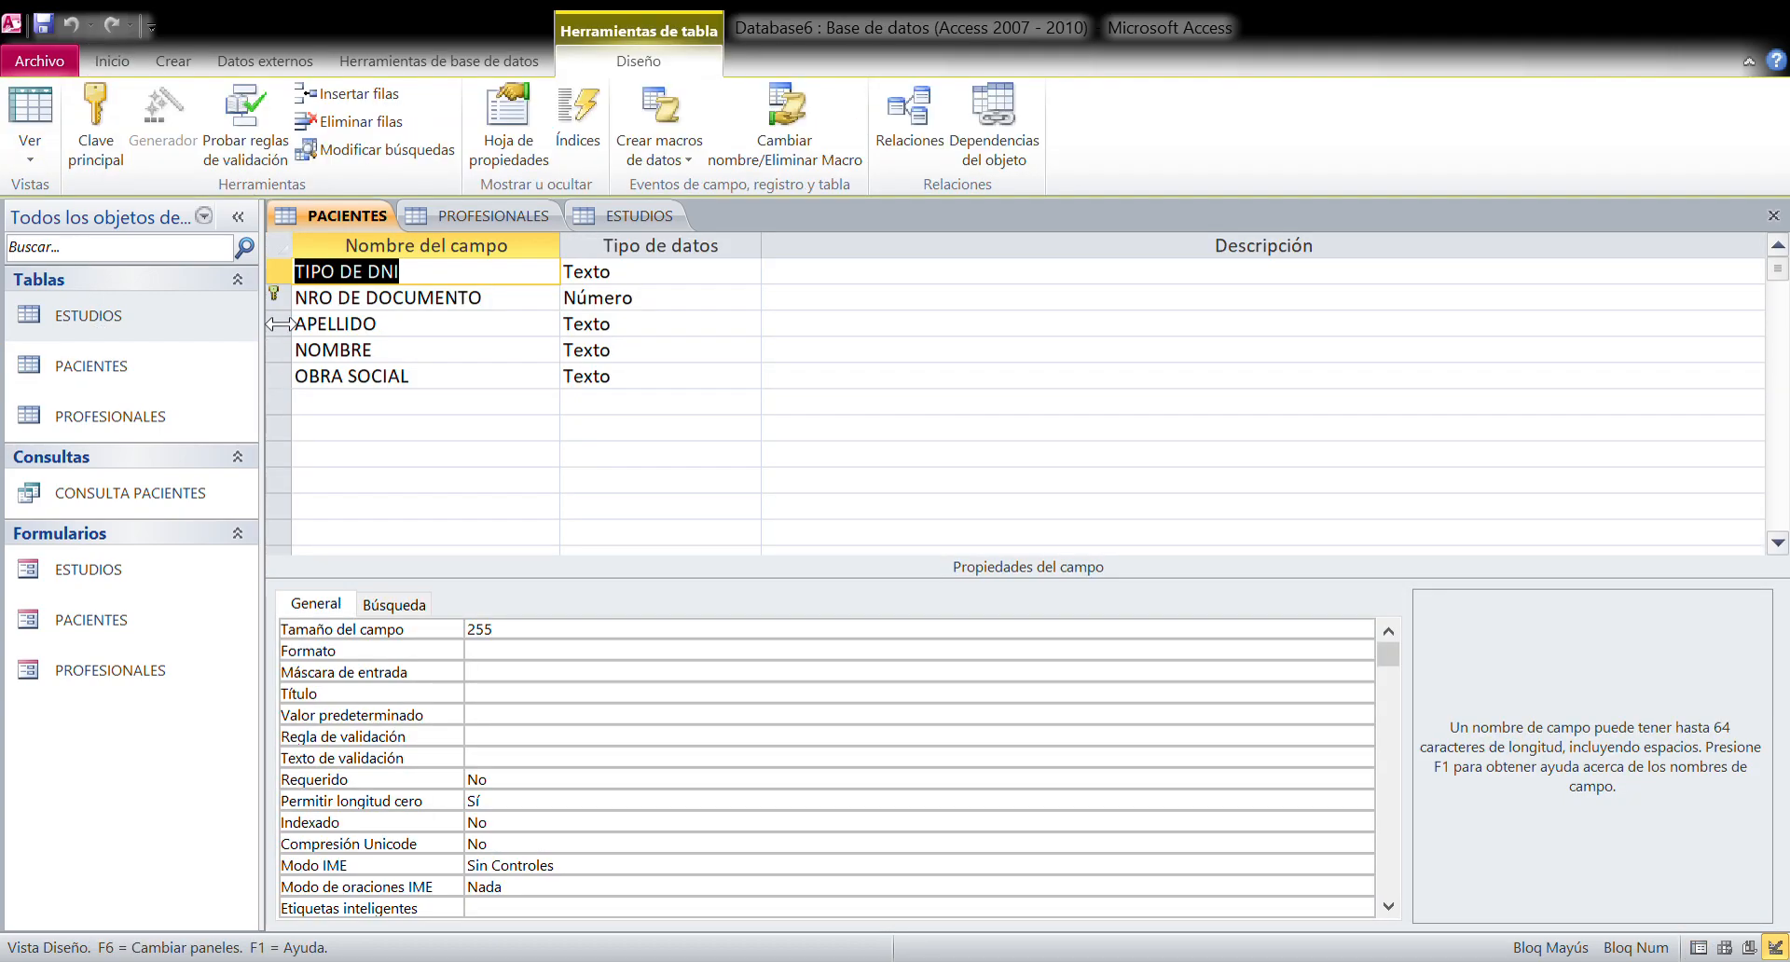
pyautogui.click(281, 304)
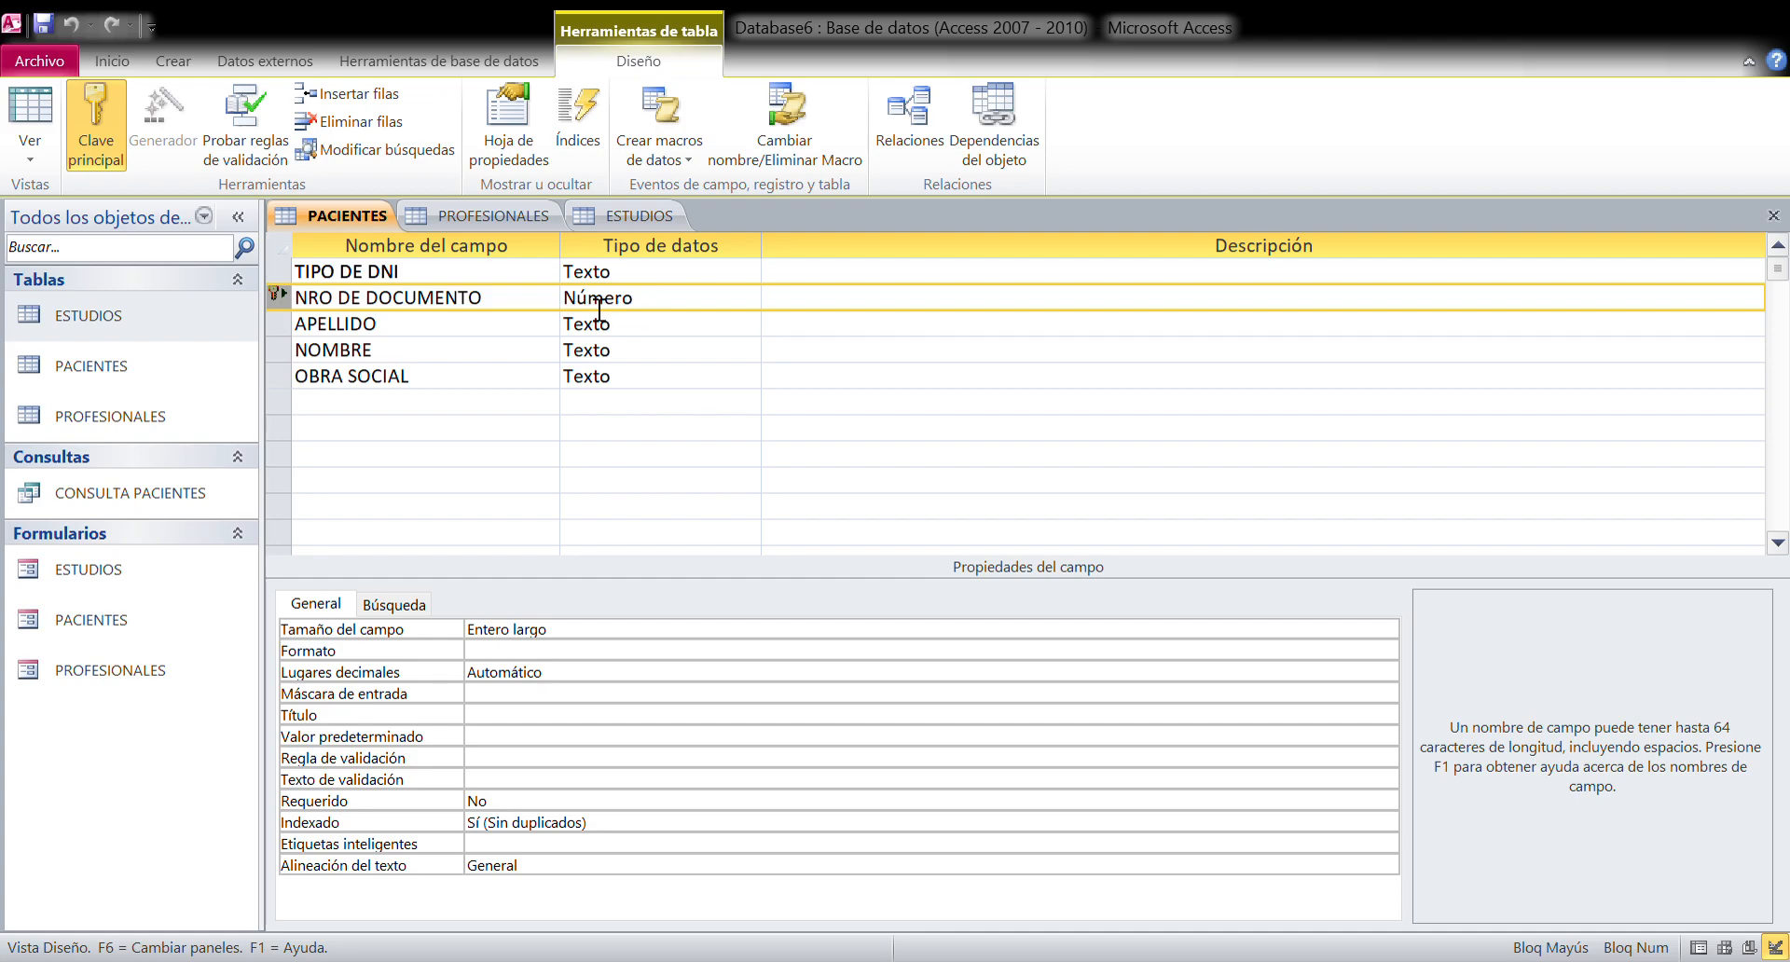
# - Show the PROFESIONALES table in Design view to check its fields and primary key
pyautogui.click(520, 215)
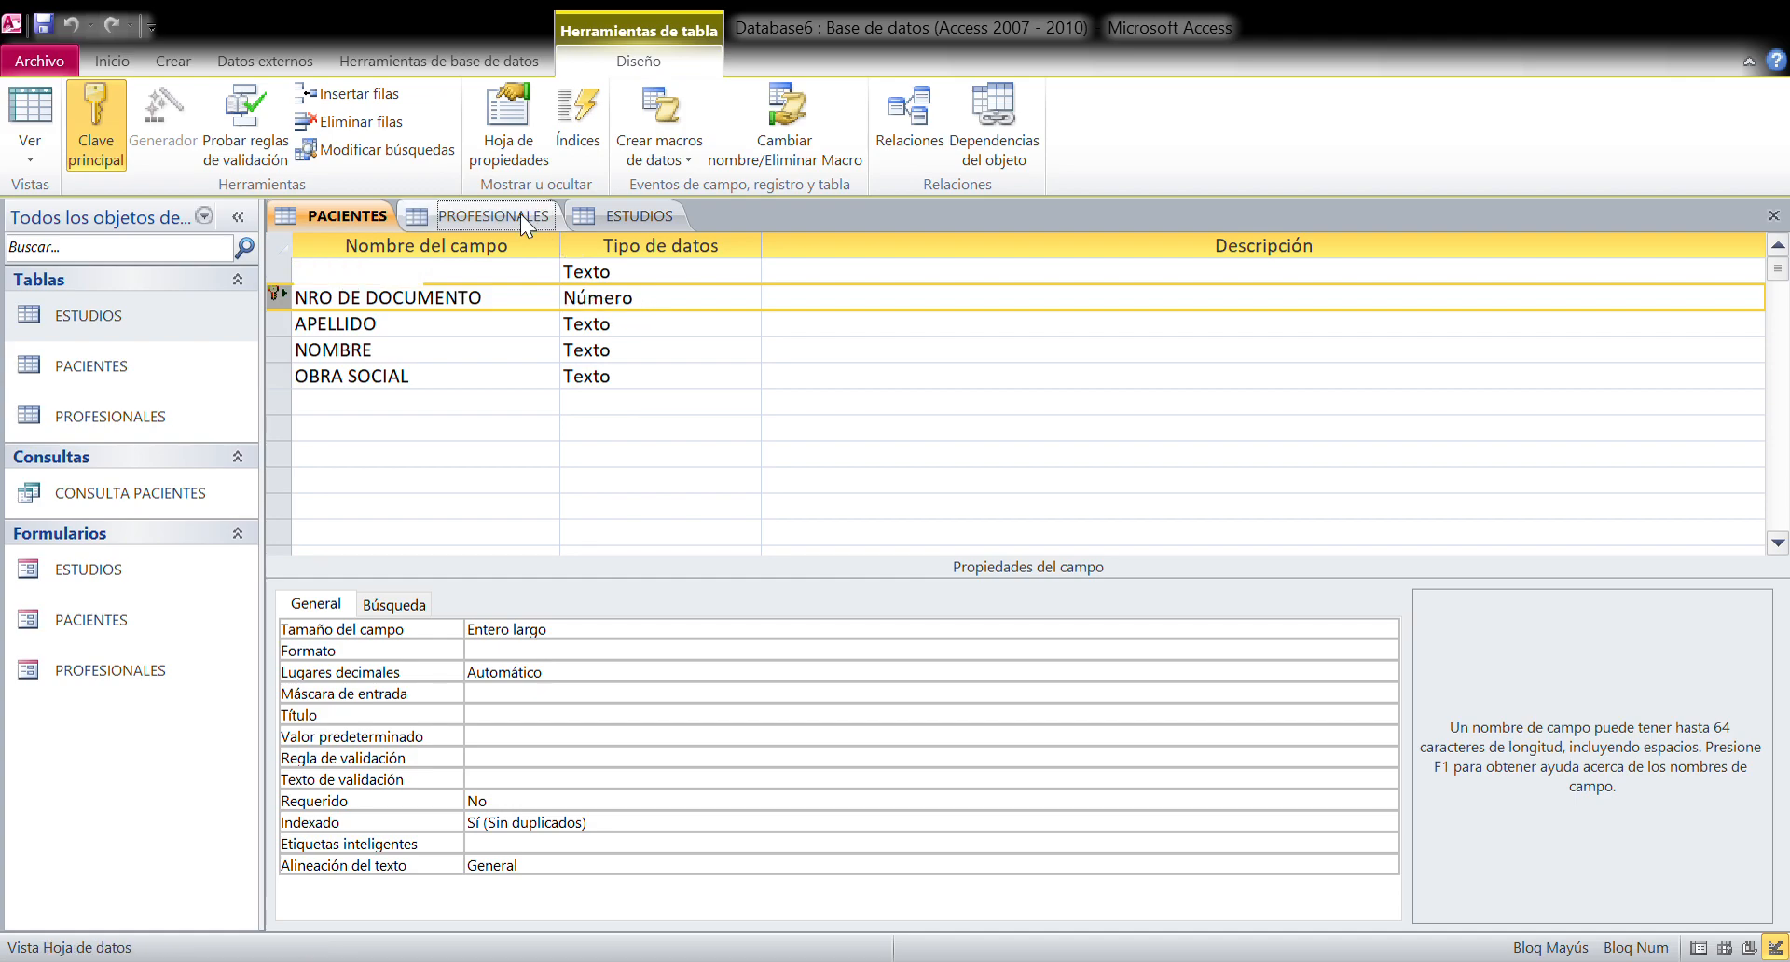
pyautogui.click(109, 61)
pyautogui.click(36, 158)
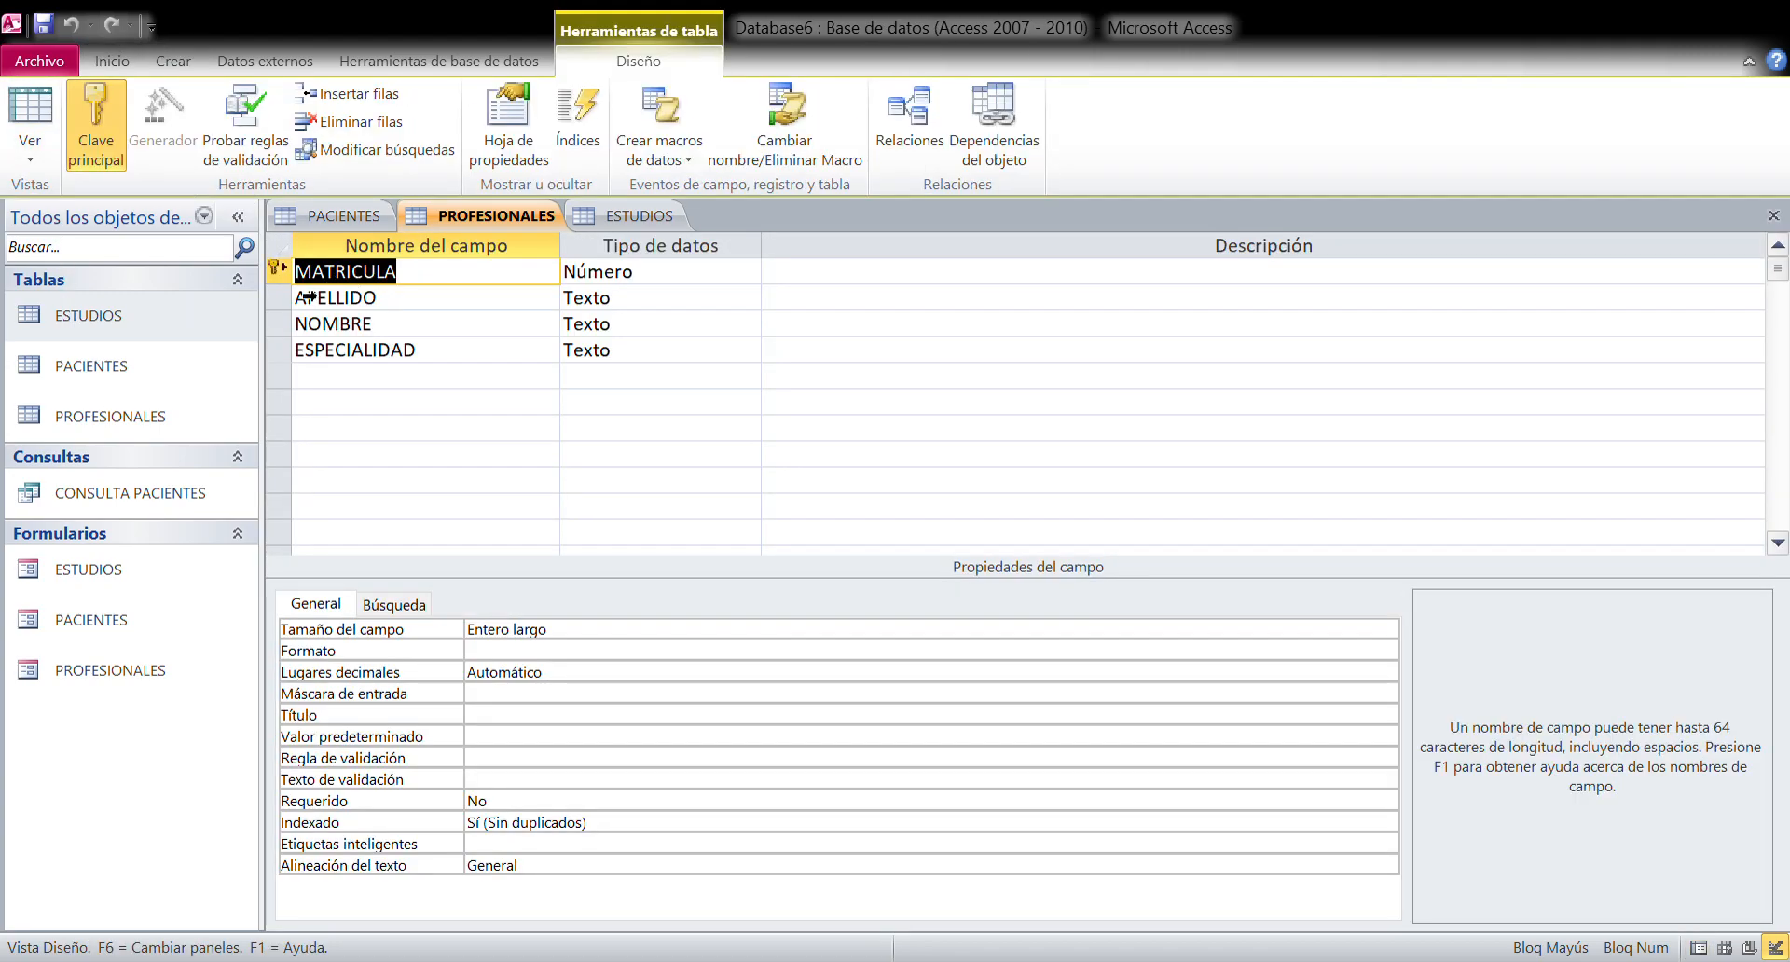
# - Remove the primary key from the MATRICULA field of PROFESIONALES and set it again
pyautogui.click(277, 277)
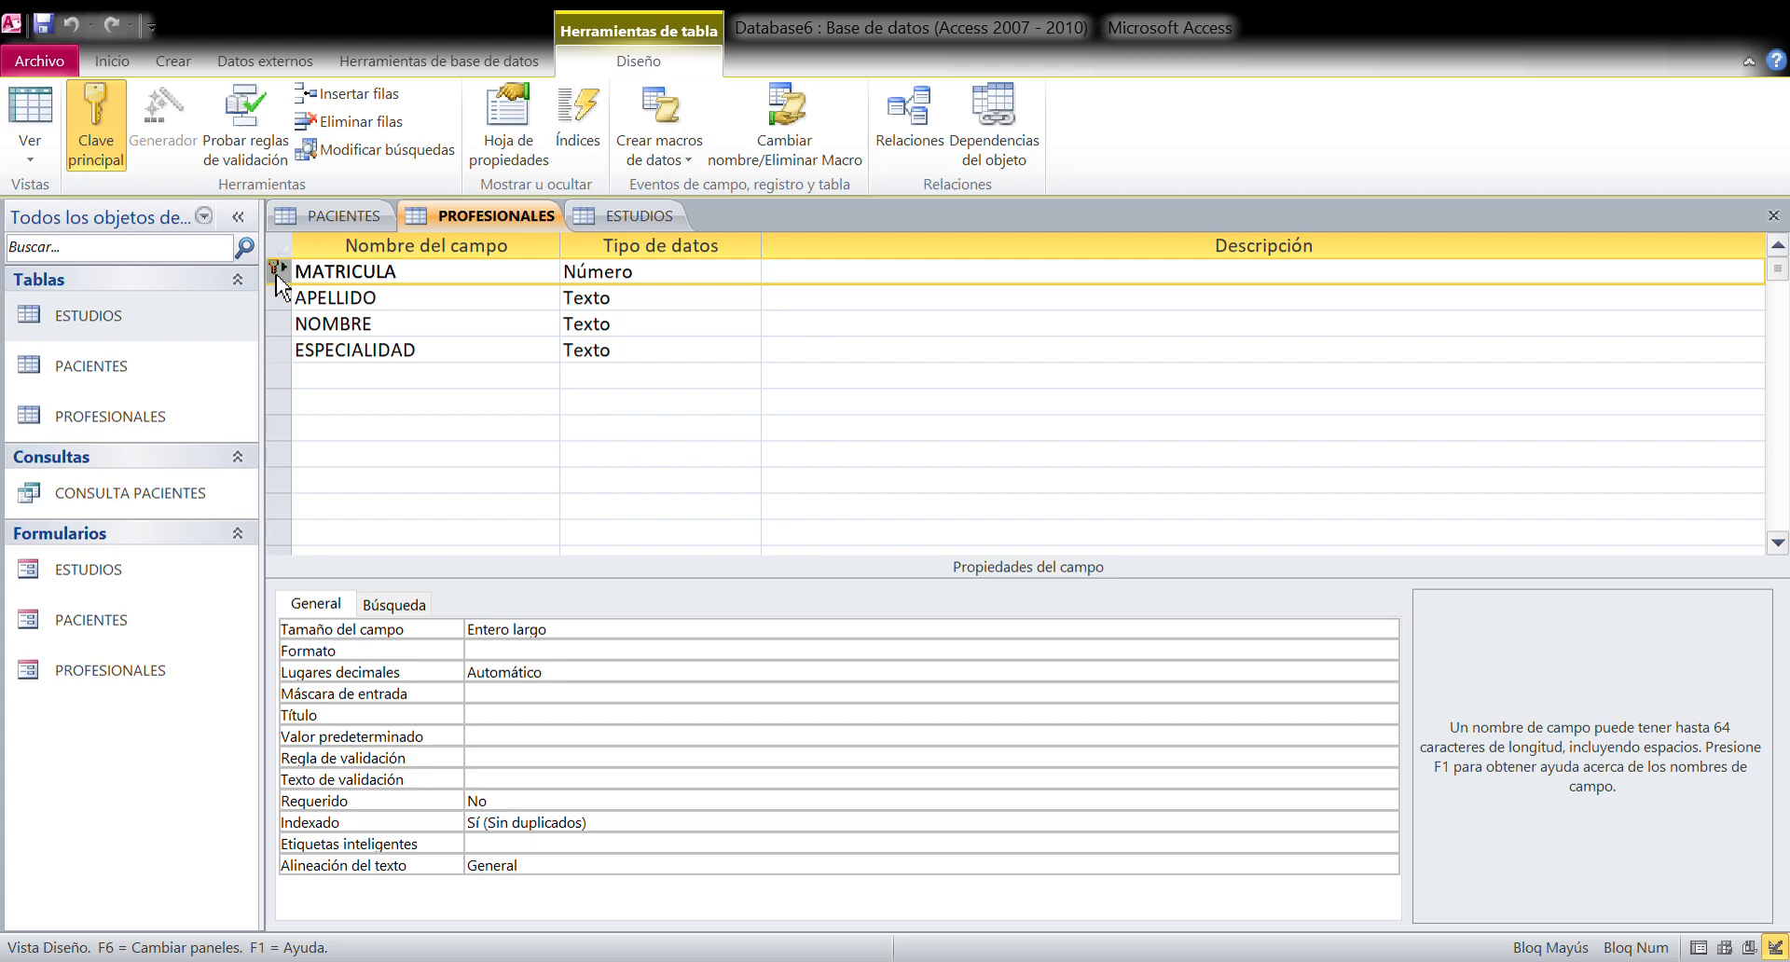
pyautogui.click(94, 140)
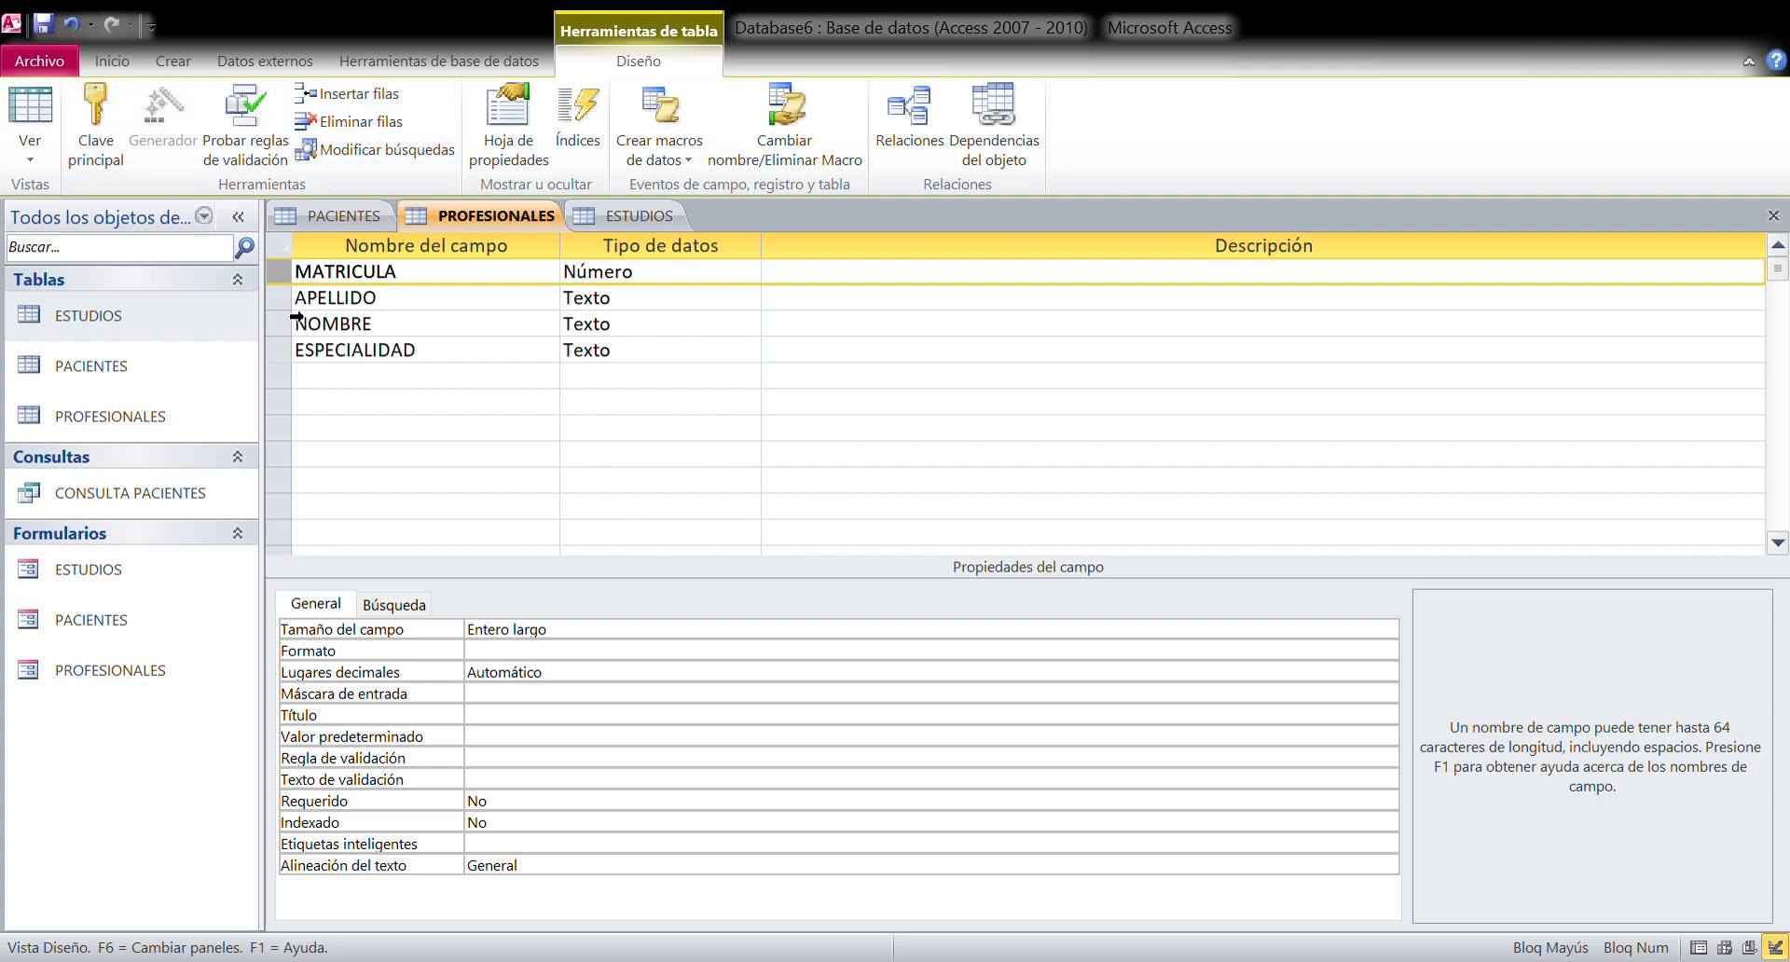
pyautogui.click(274, 302)
pyautogui.click(278, 271)
pyautogui.click(100, 121)
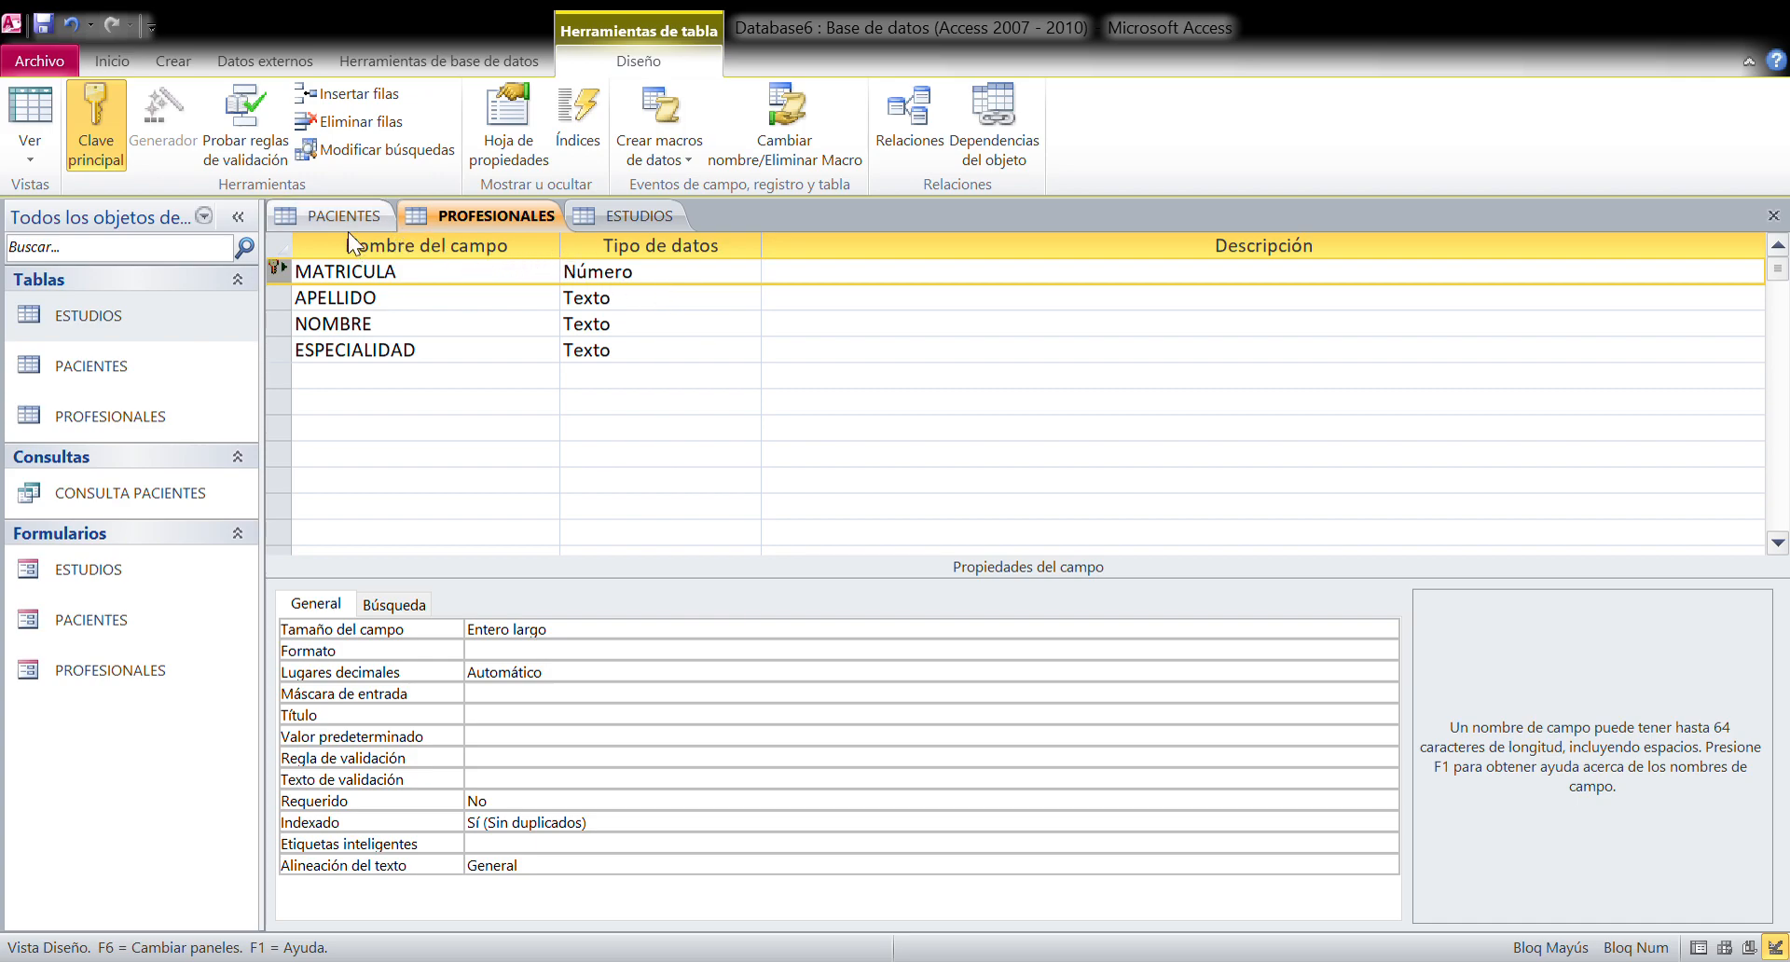
# - Show the ESTUDIOS table in Design view to check its fields and data types
pyautogui.click(617, 210)
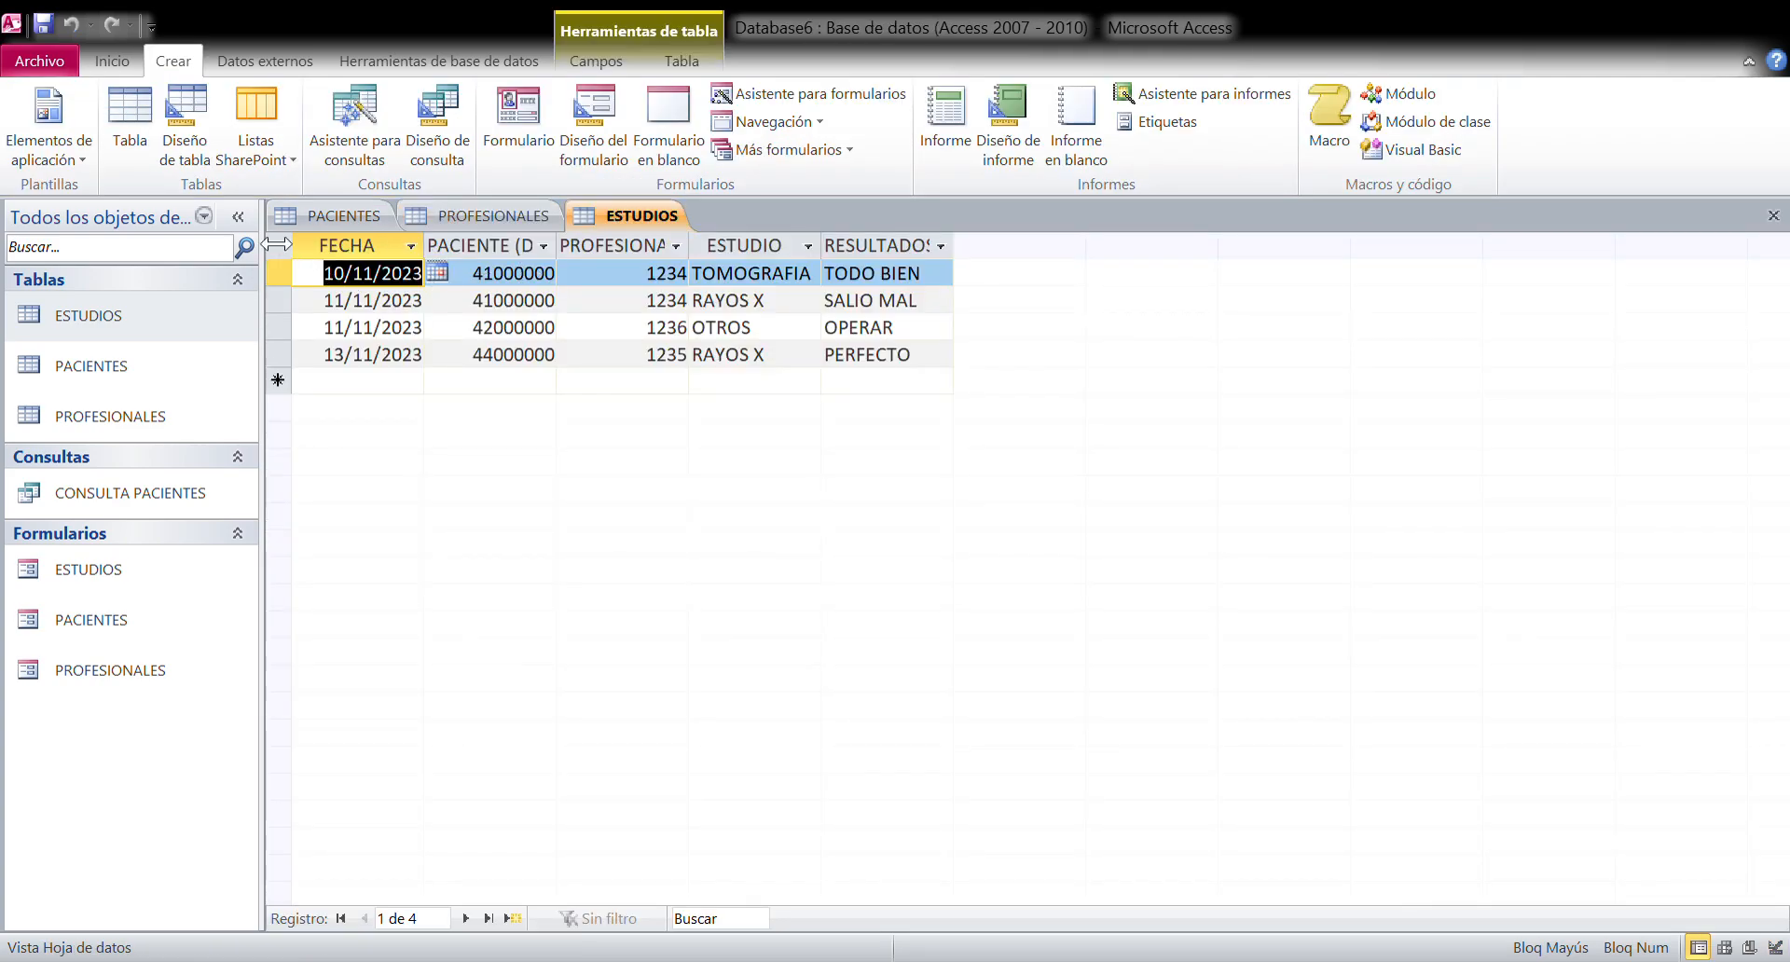
pyautogui.click(112, 62)
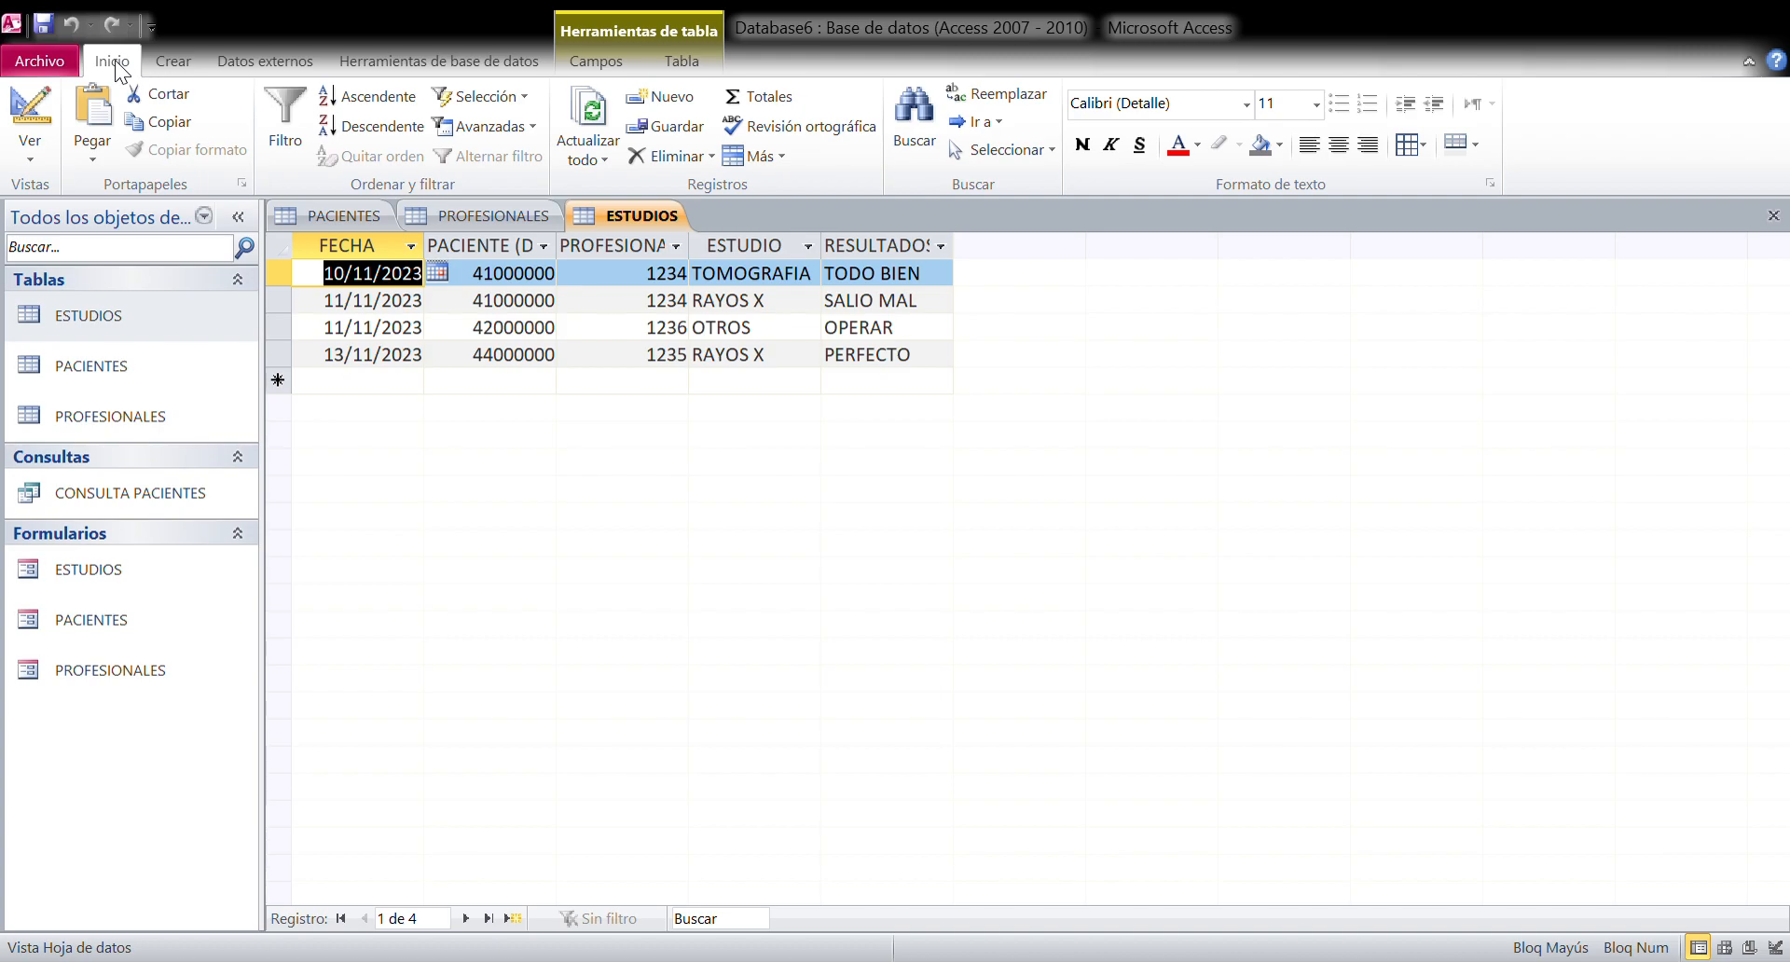
pyautogui.click(37, 159)
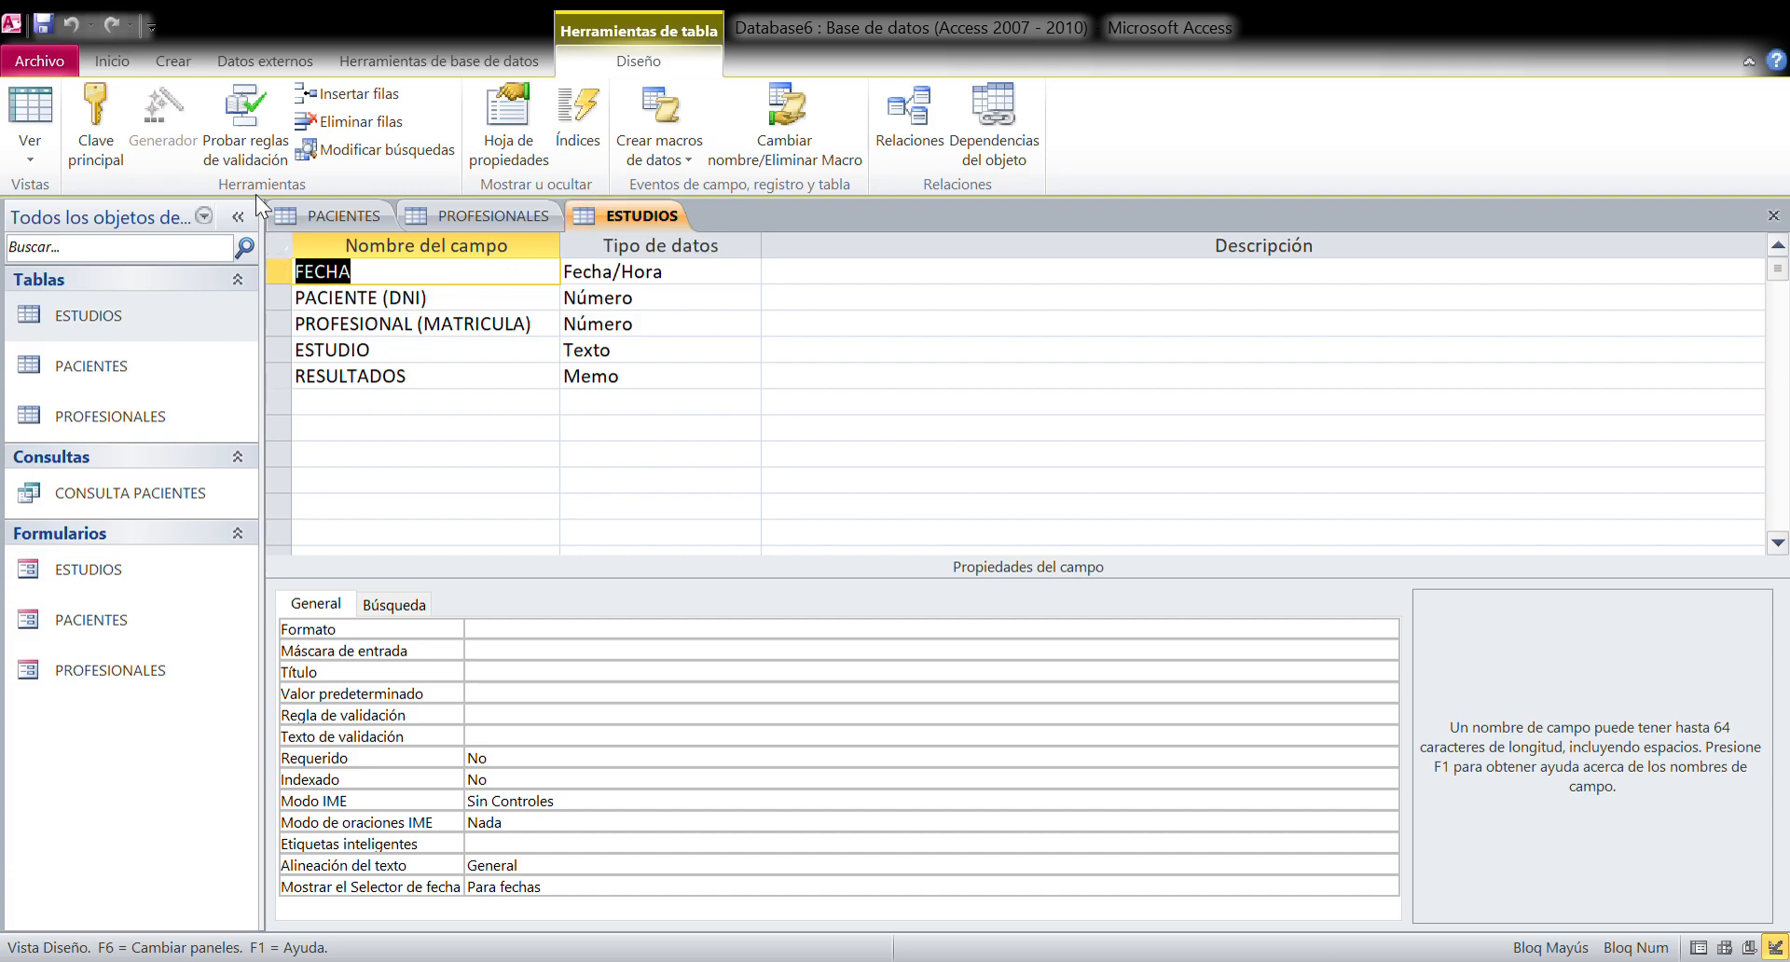
# - Close the ESTUDIOS, PROFESIONALES and PACIENTES tables
pyautogui.click(393, 54)
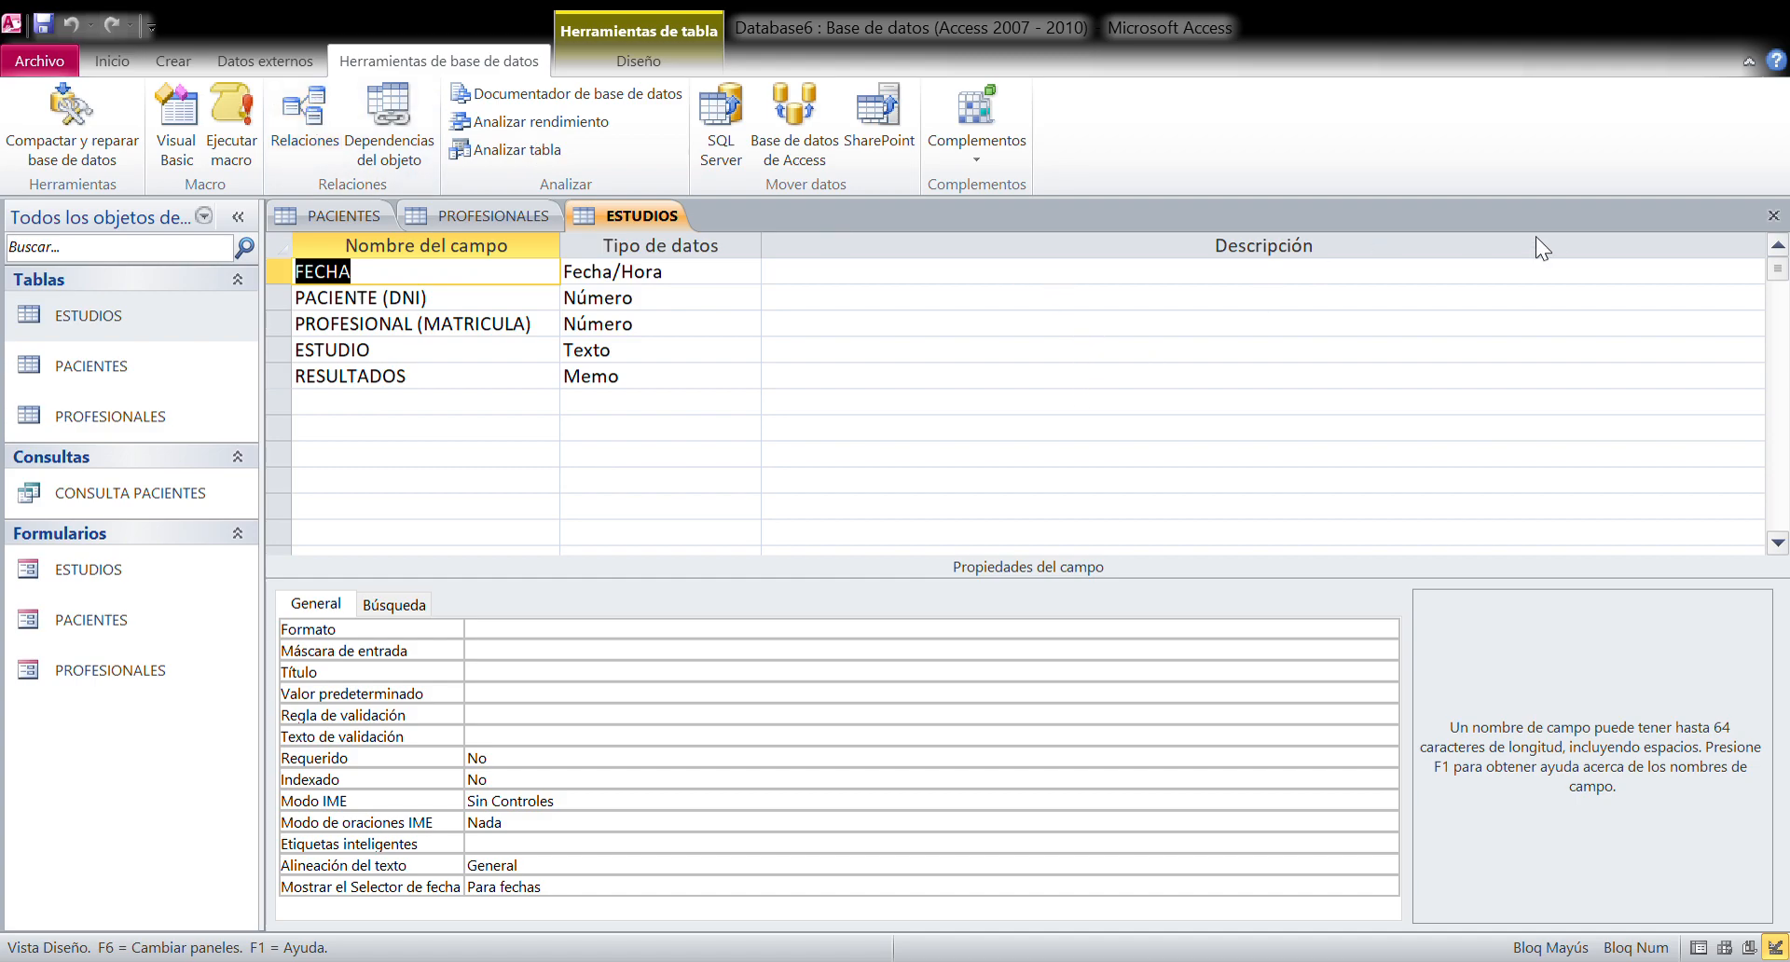
pyautogui.click(1783, 216)
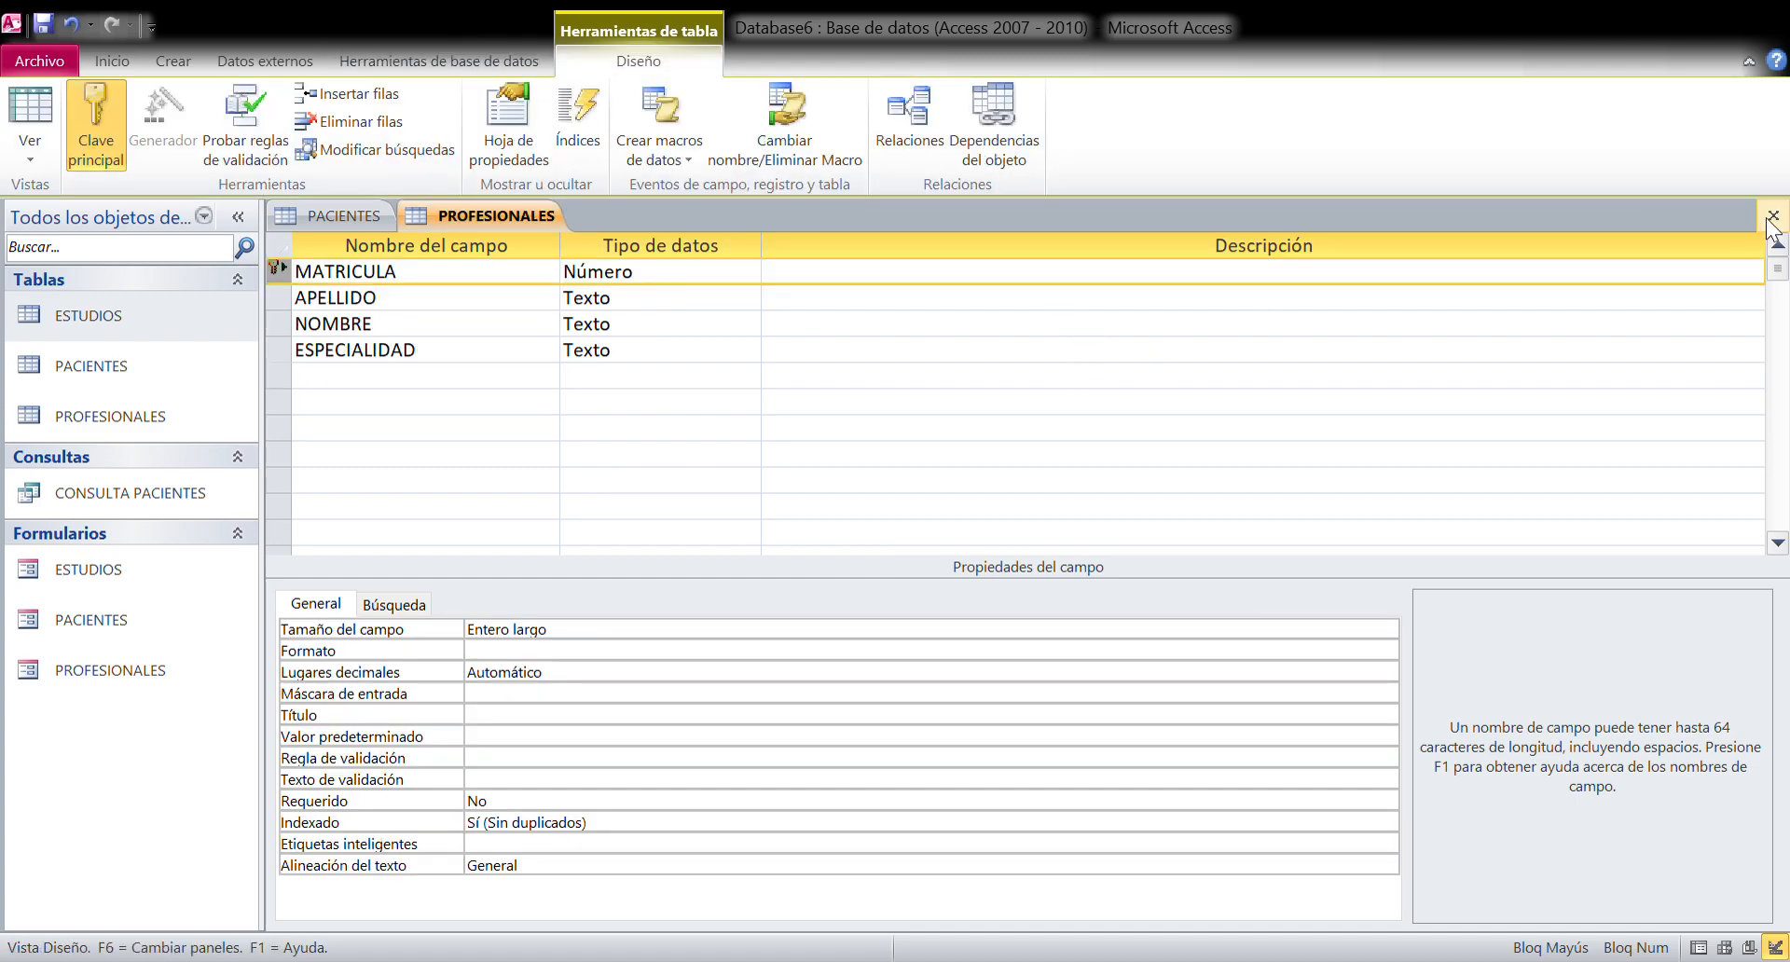
pyautogui.click(768, 568)
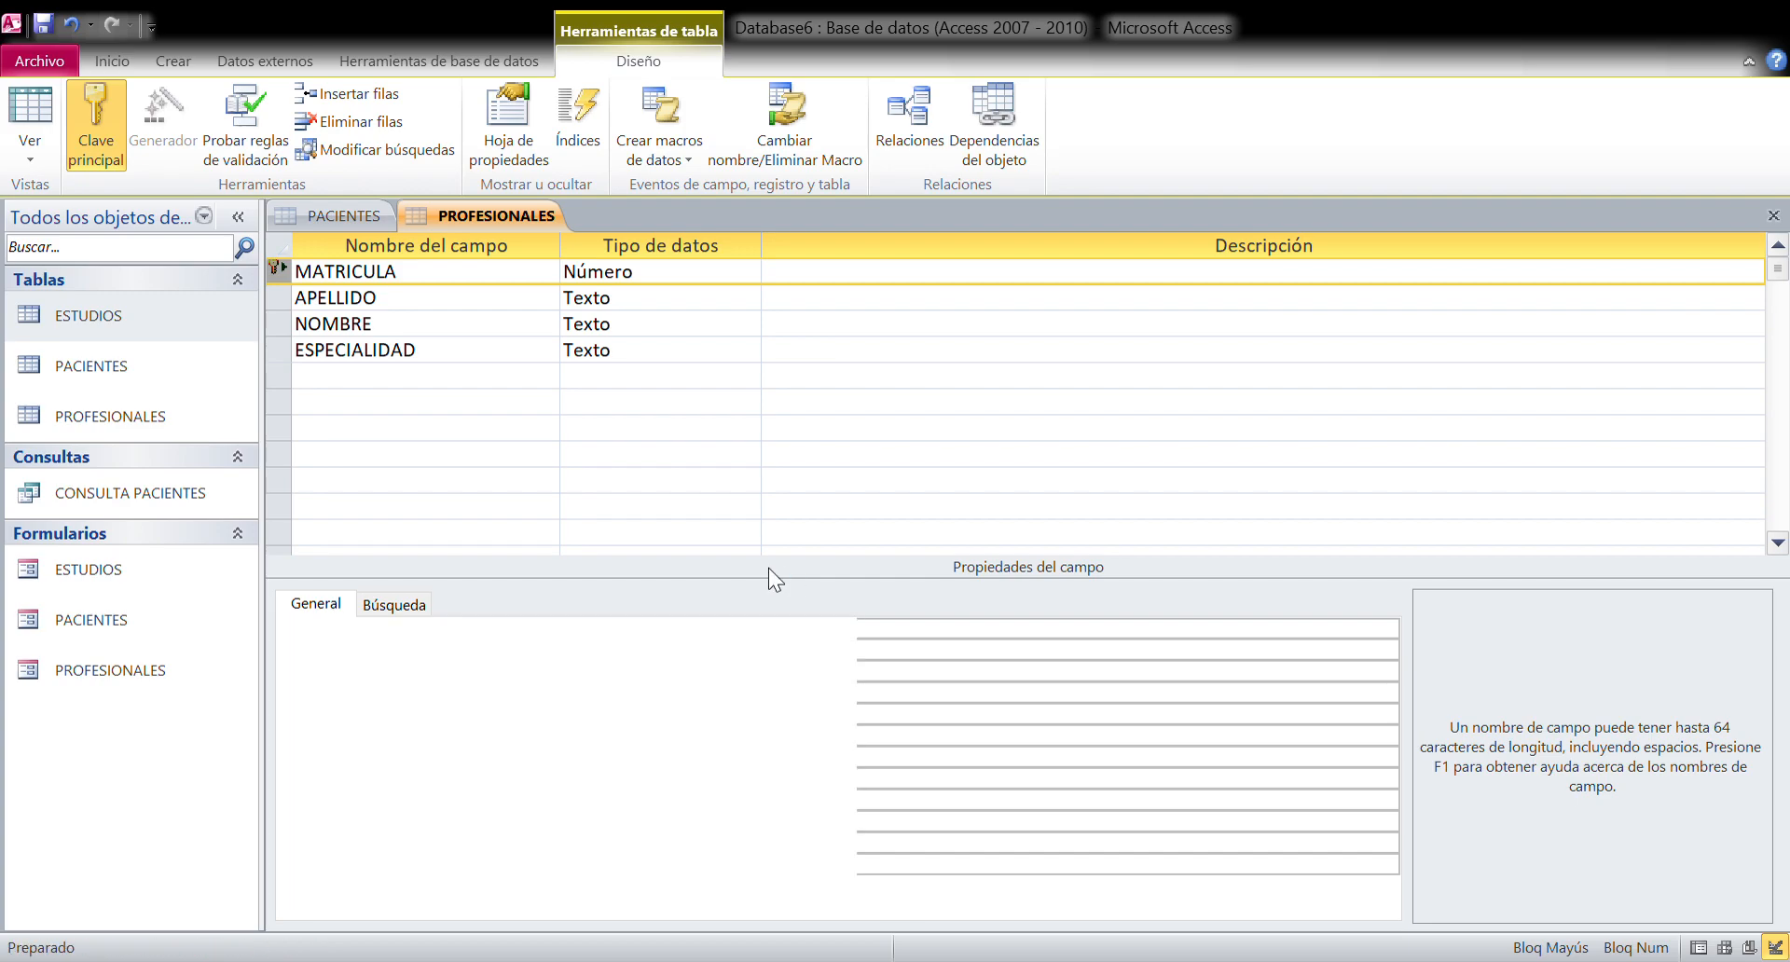
pyautogui.click(1772, 216)
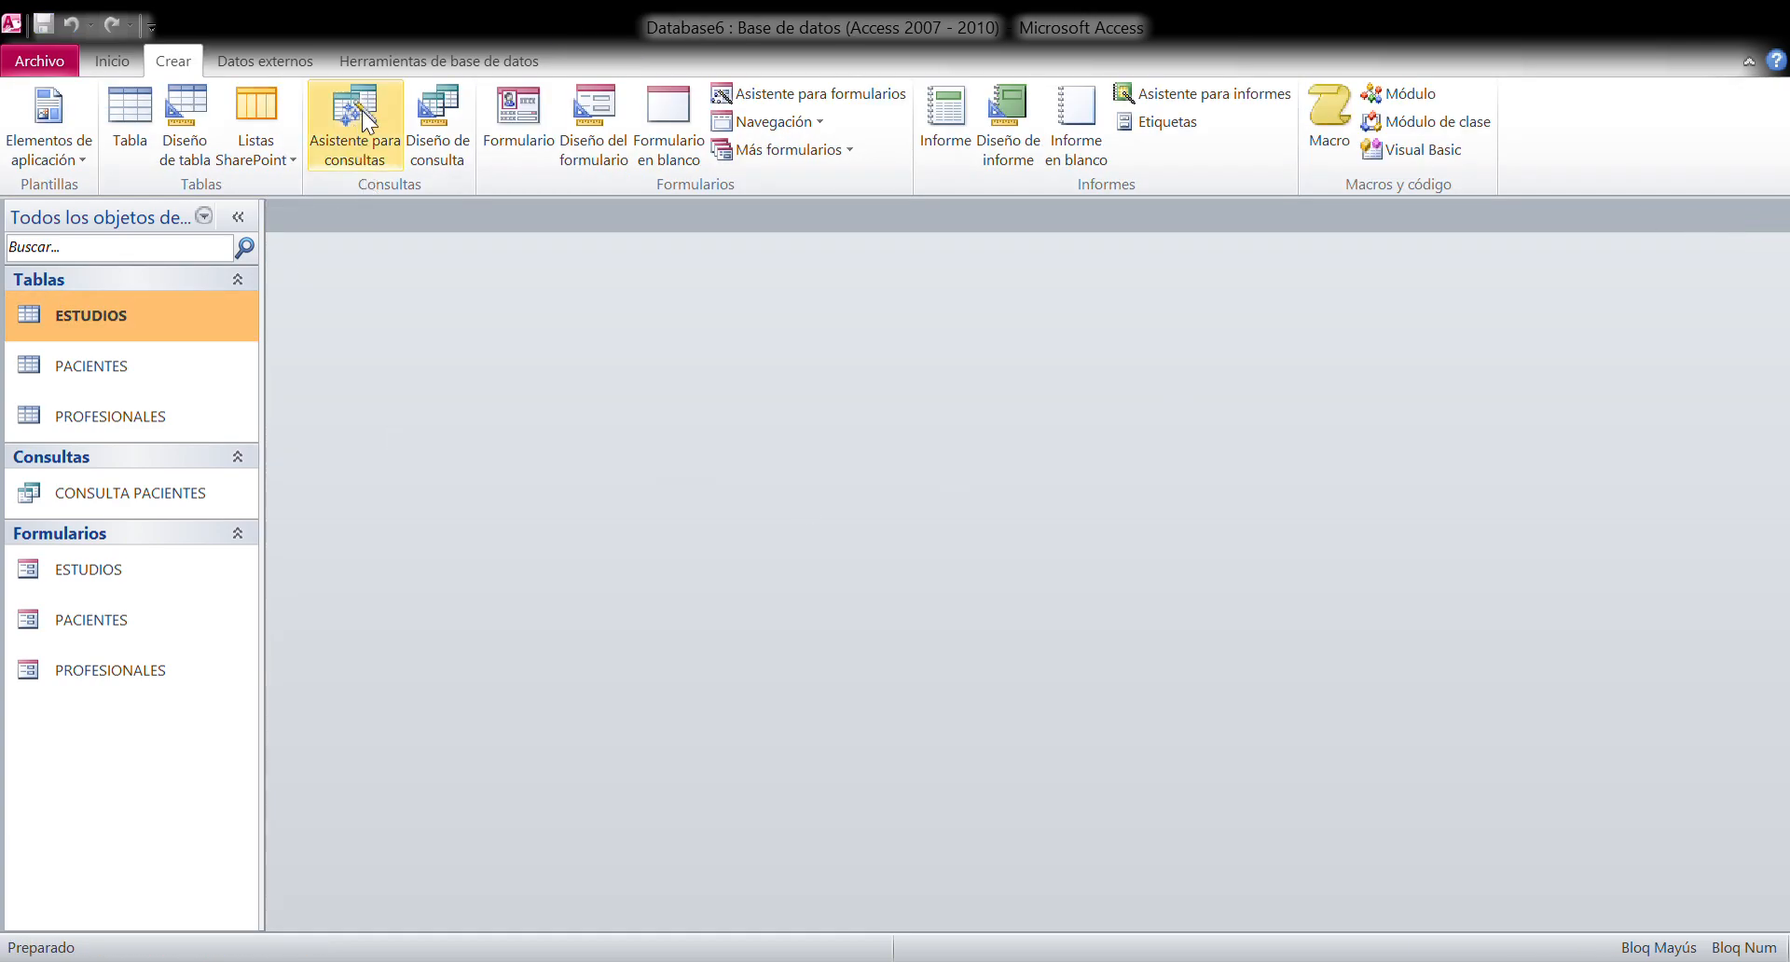
# - Open the Relationships window and arrange the tables with ESTUDIOS between PACIENTES and PROFESIONALES
pyautogui.click(470, 61)
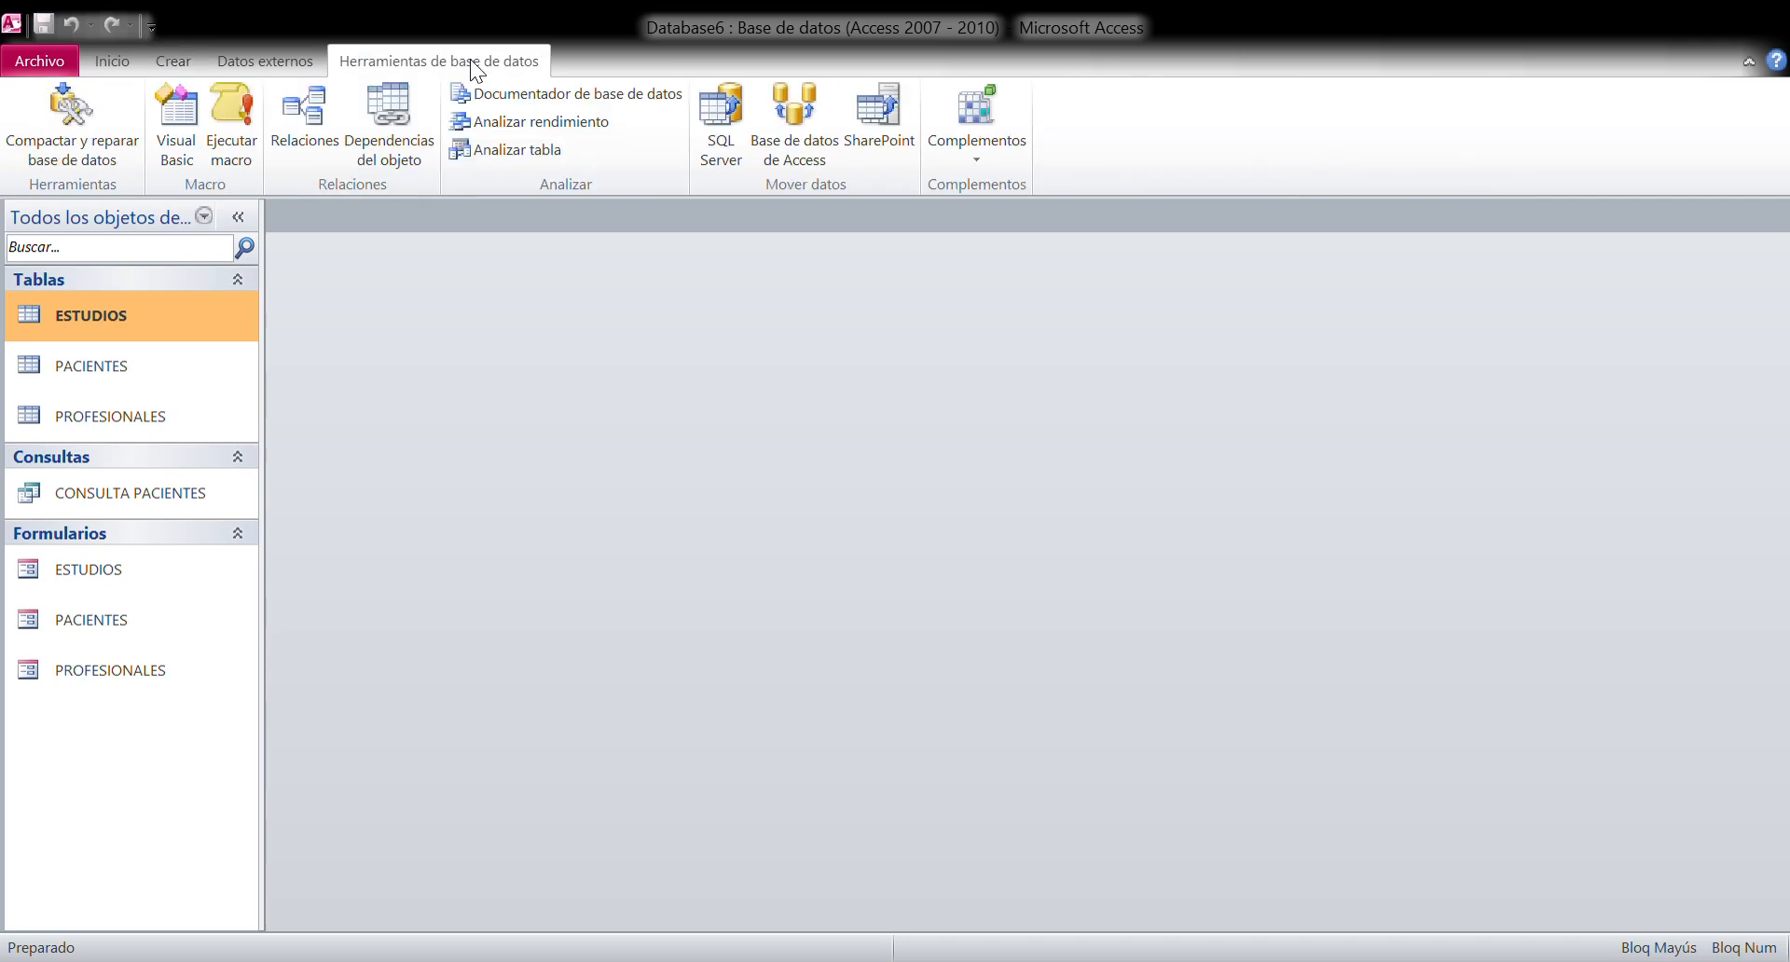
pyautogui.click(316, 136)
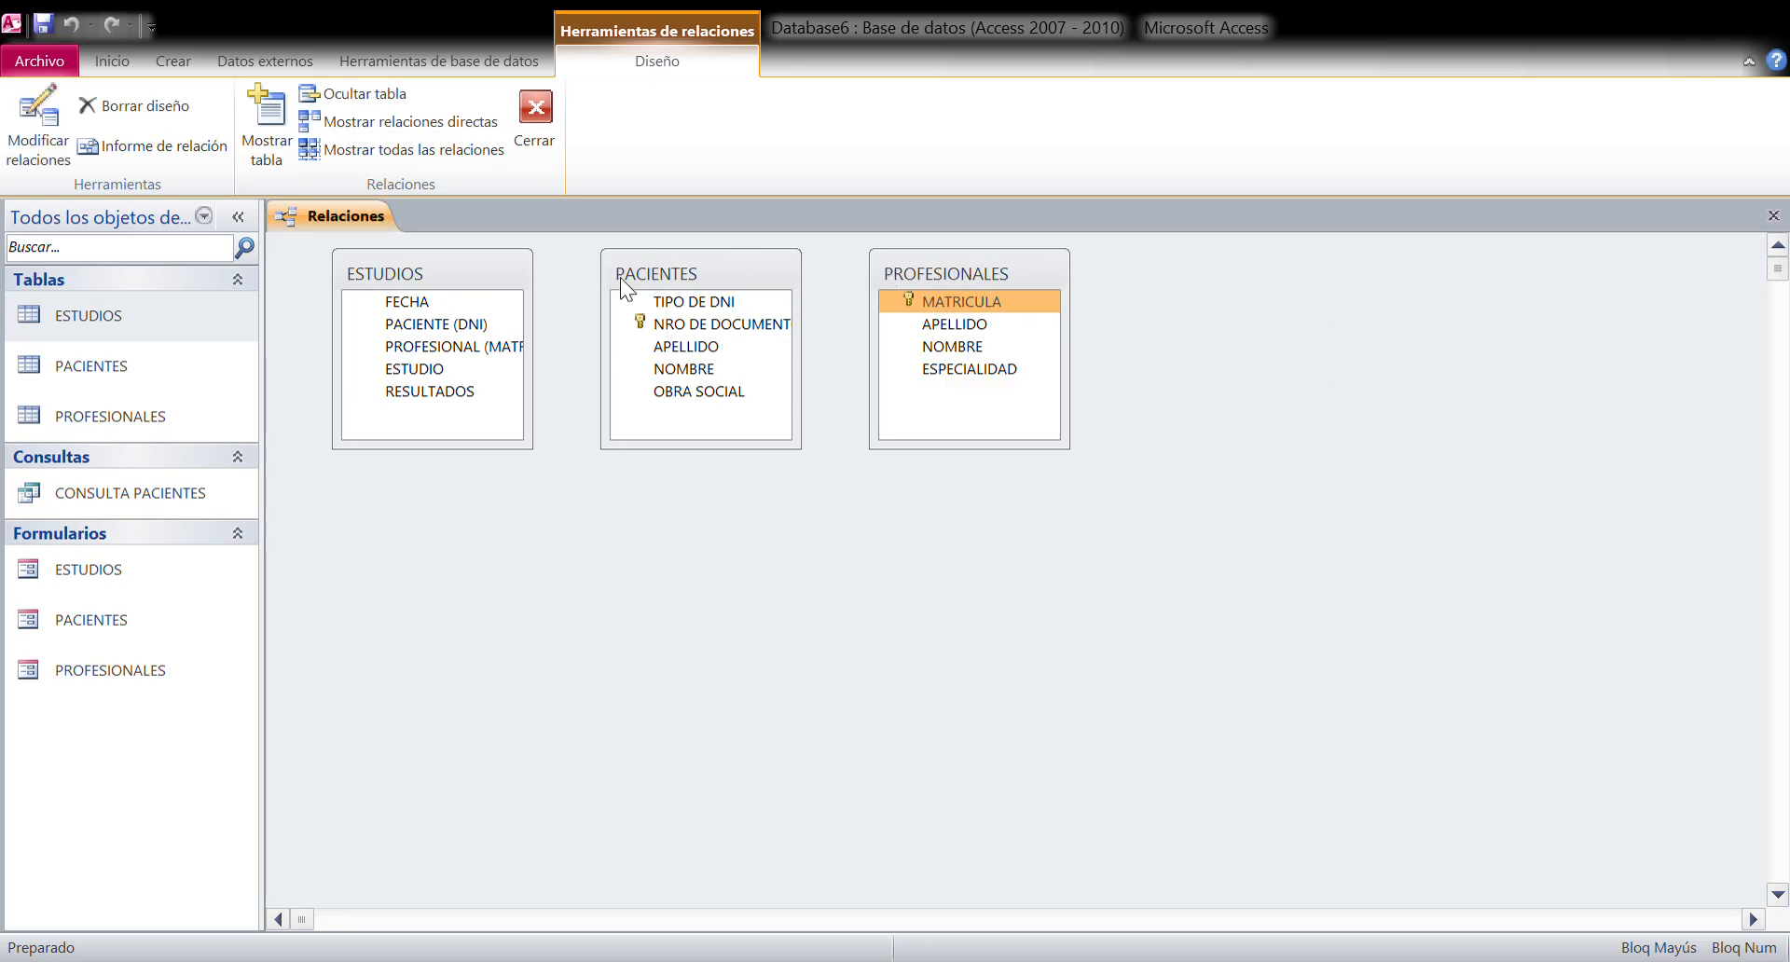
pyautogui.click(662, 273)
pyautogui.moveTo(662, 270); pyautogui.dragTo(365, 405)
pyautogui.moveTo(393, 269); pyautogui.dragTo(734, 395)
pyautogui.moveTo(998, 270); pyautogui.dragTo(1334, 401)
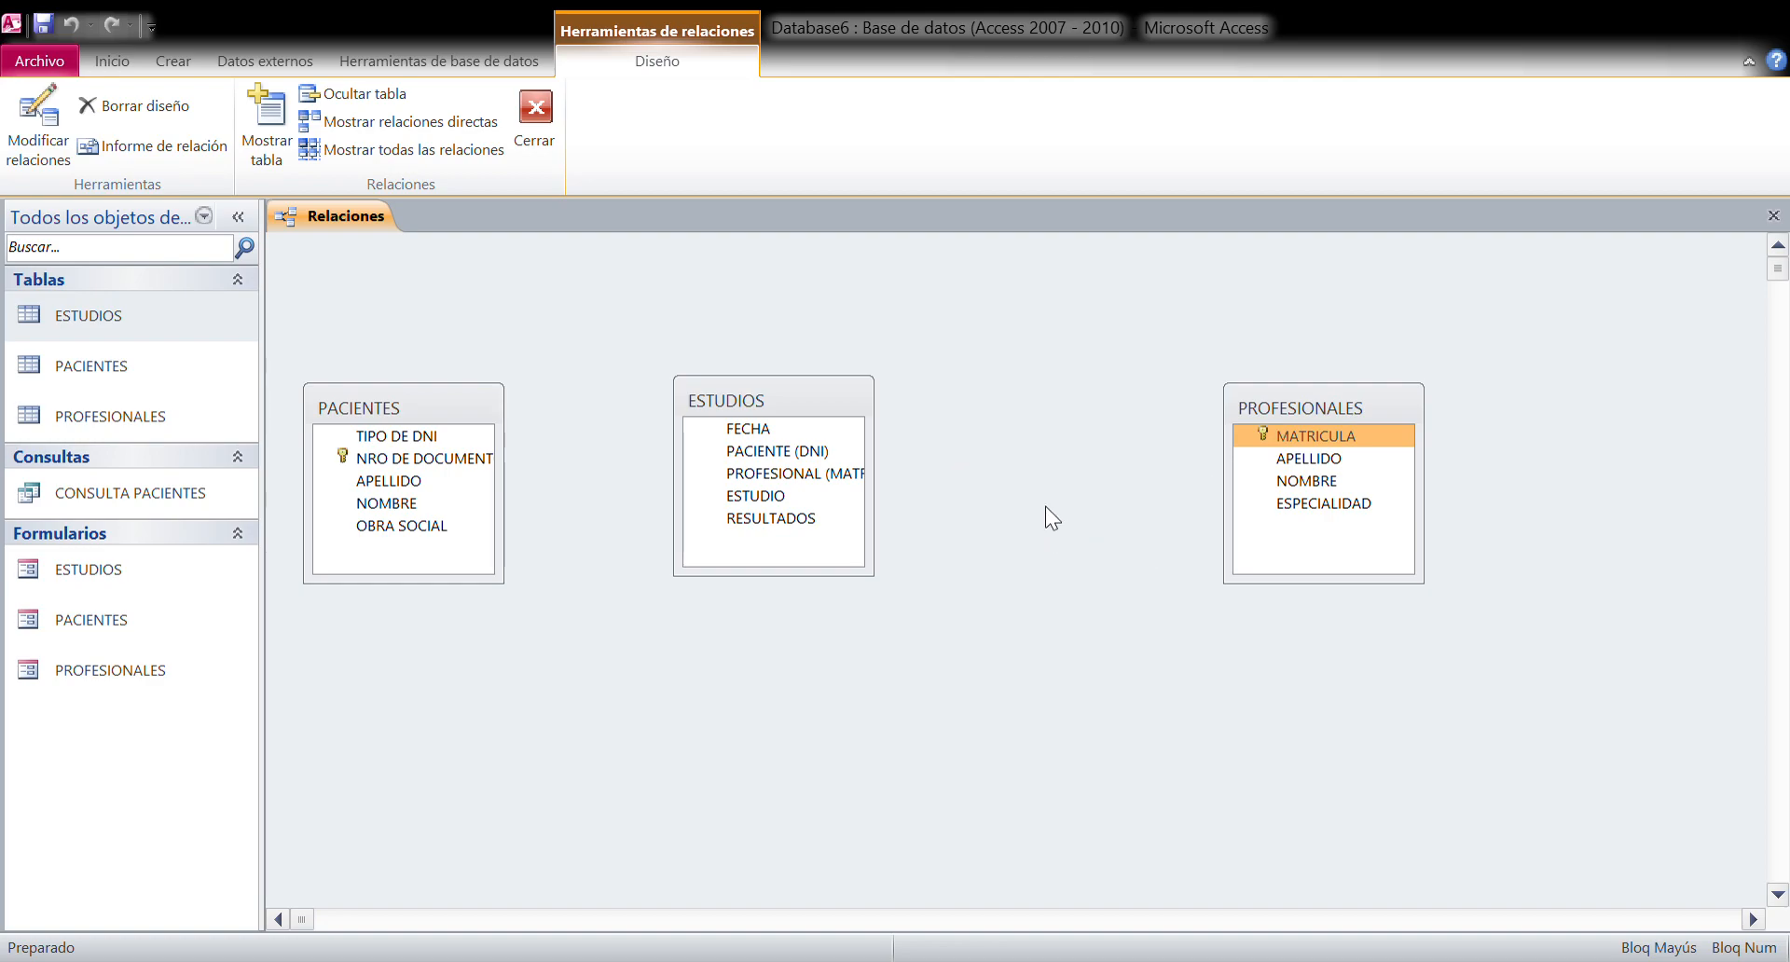
# - Widen the ESTUDIOS field list and relate NRO DE DOCUMENTO in PACIENTES to PACIENTE (DNI) in ESTUDIOS as one-to-many with referential integrity
pyautogui.click(423, 459)
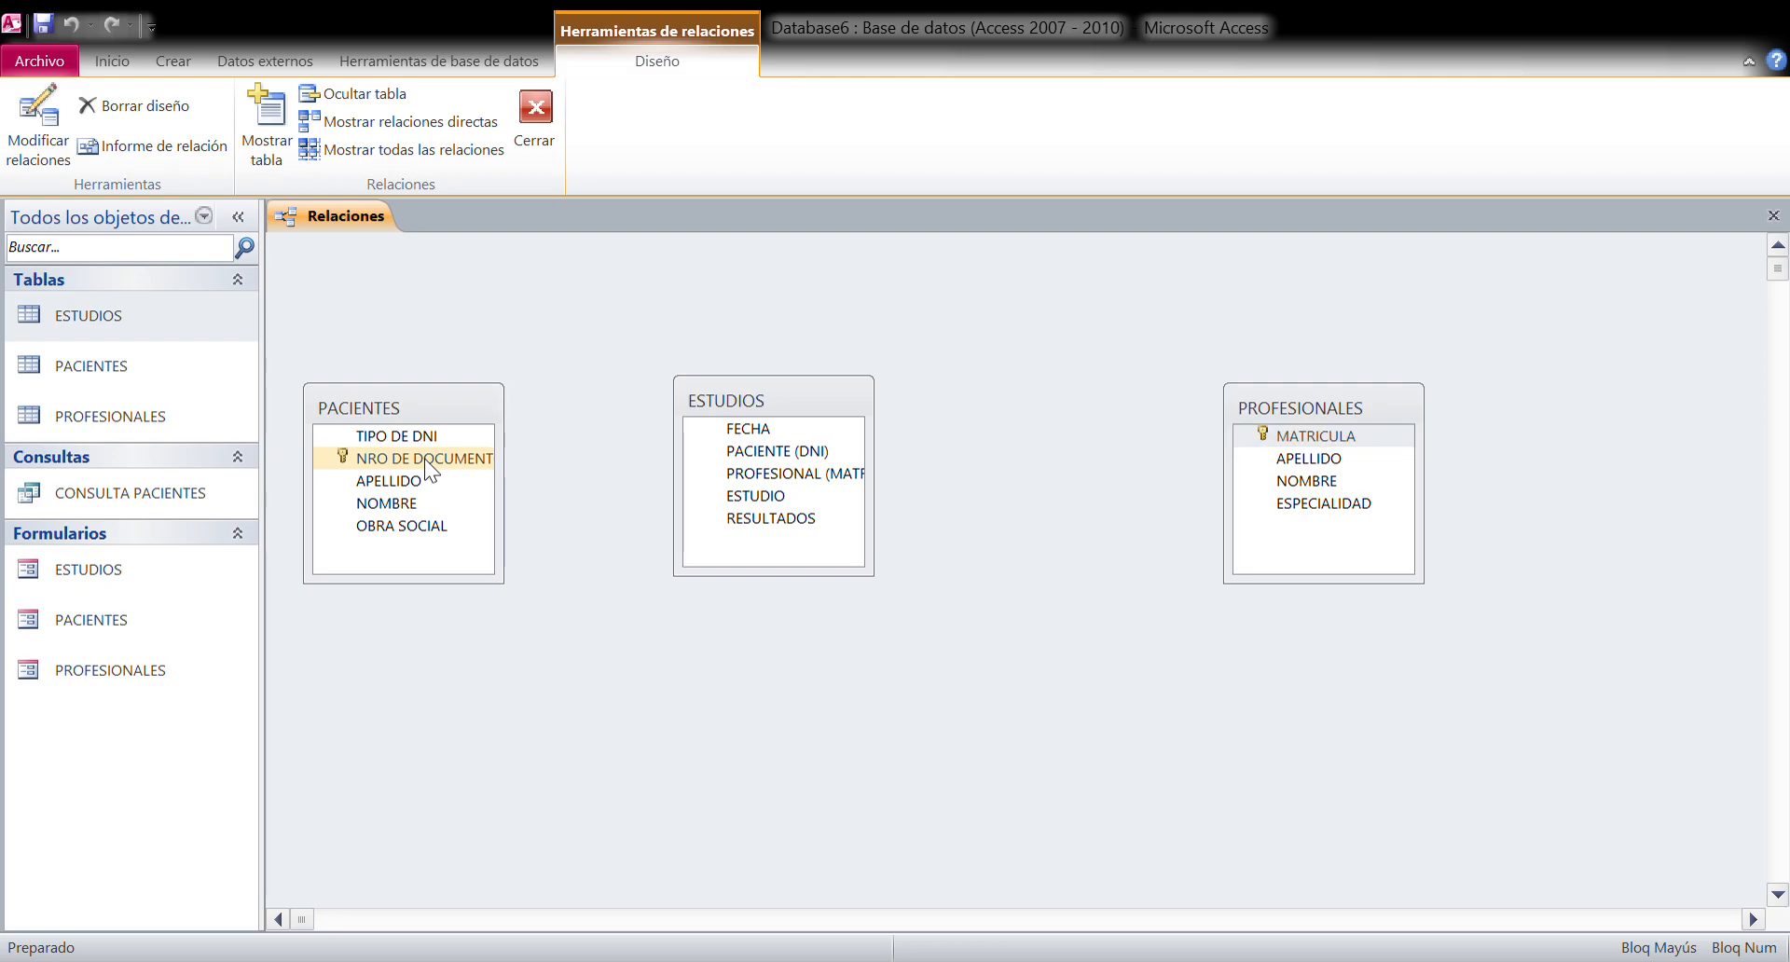
pyautogui.moveTo(423, 459)
pyautogui.mouseDown()
pyautogui.moveTo(500, 475)
pyautogui.moveTo(438, 456)
pyautogui.mouseUp()
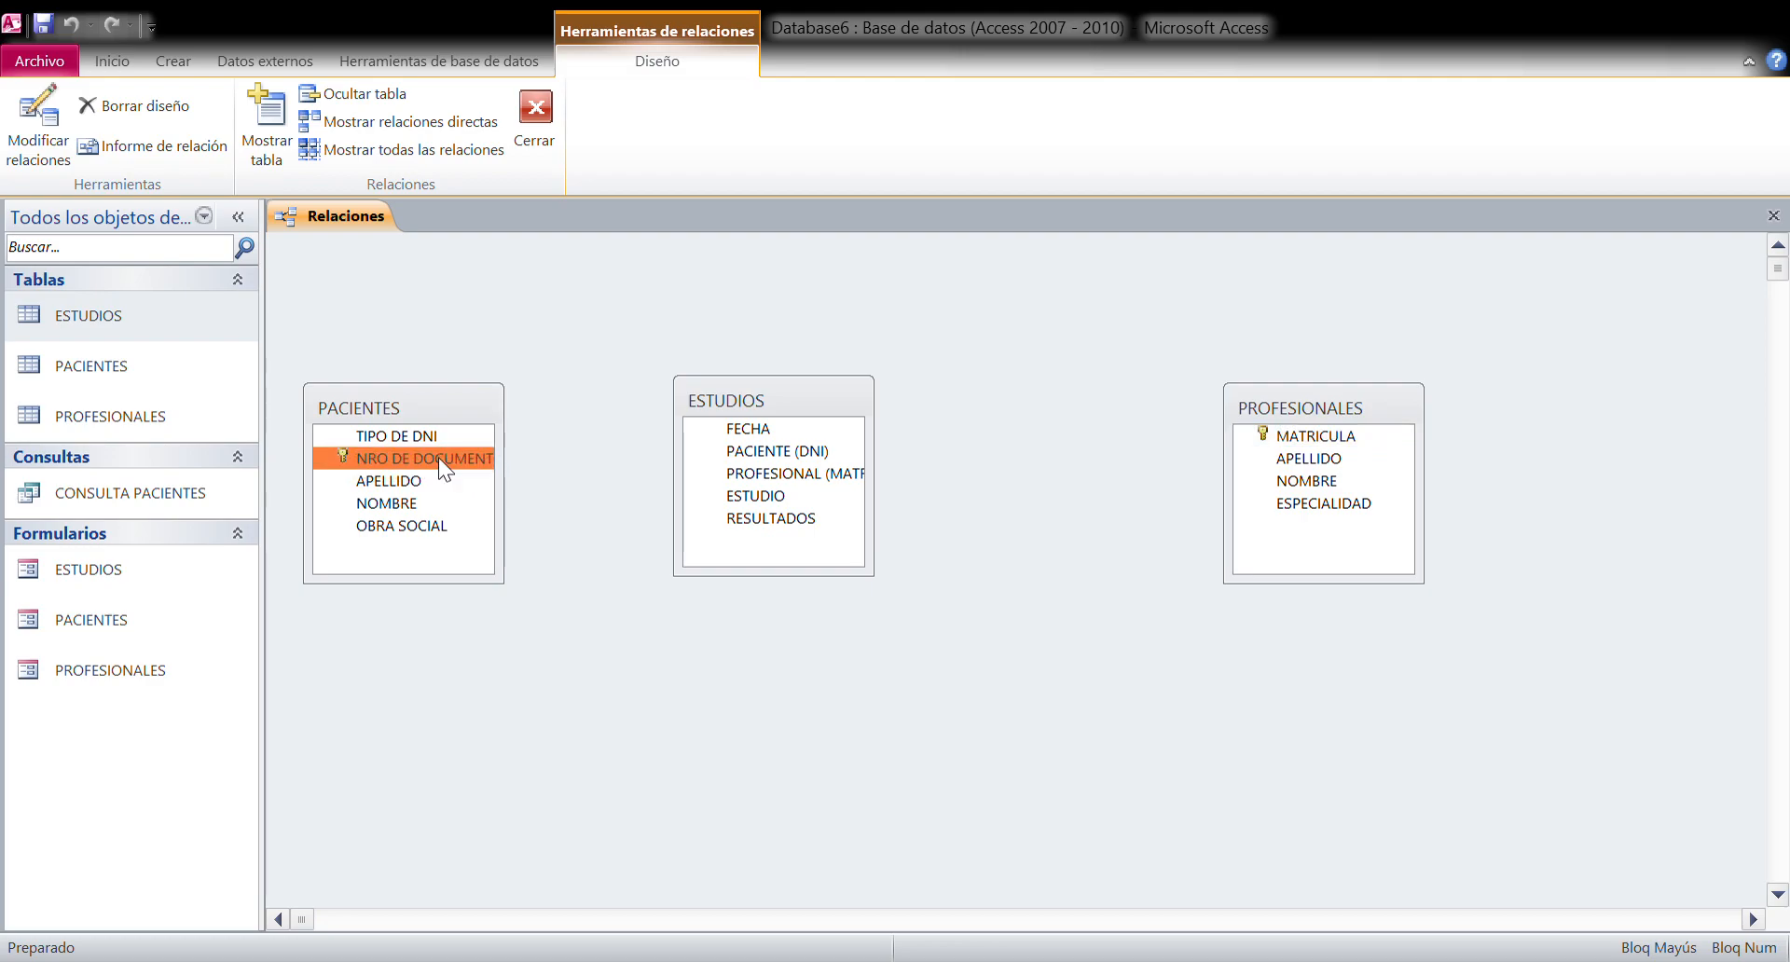
pyautogui.moveTo(883, 469); pyautogui.dragTo(1014, 470)
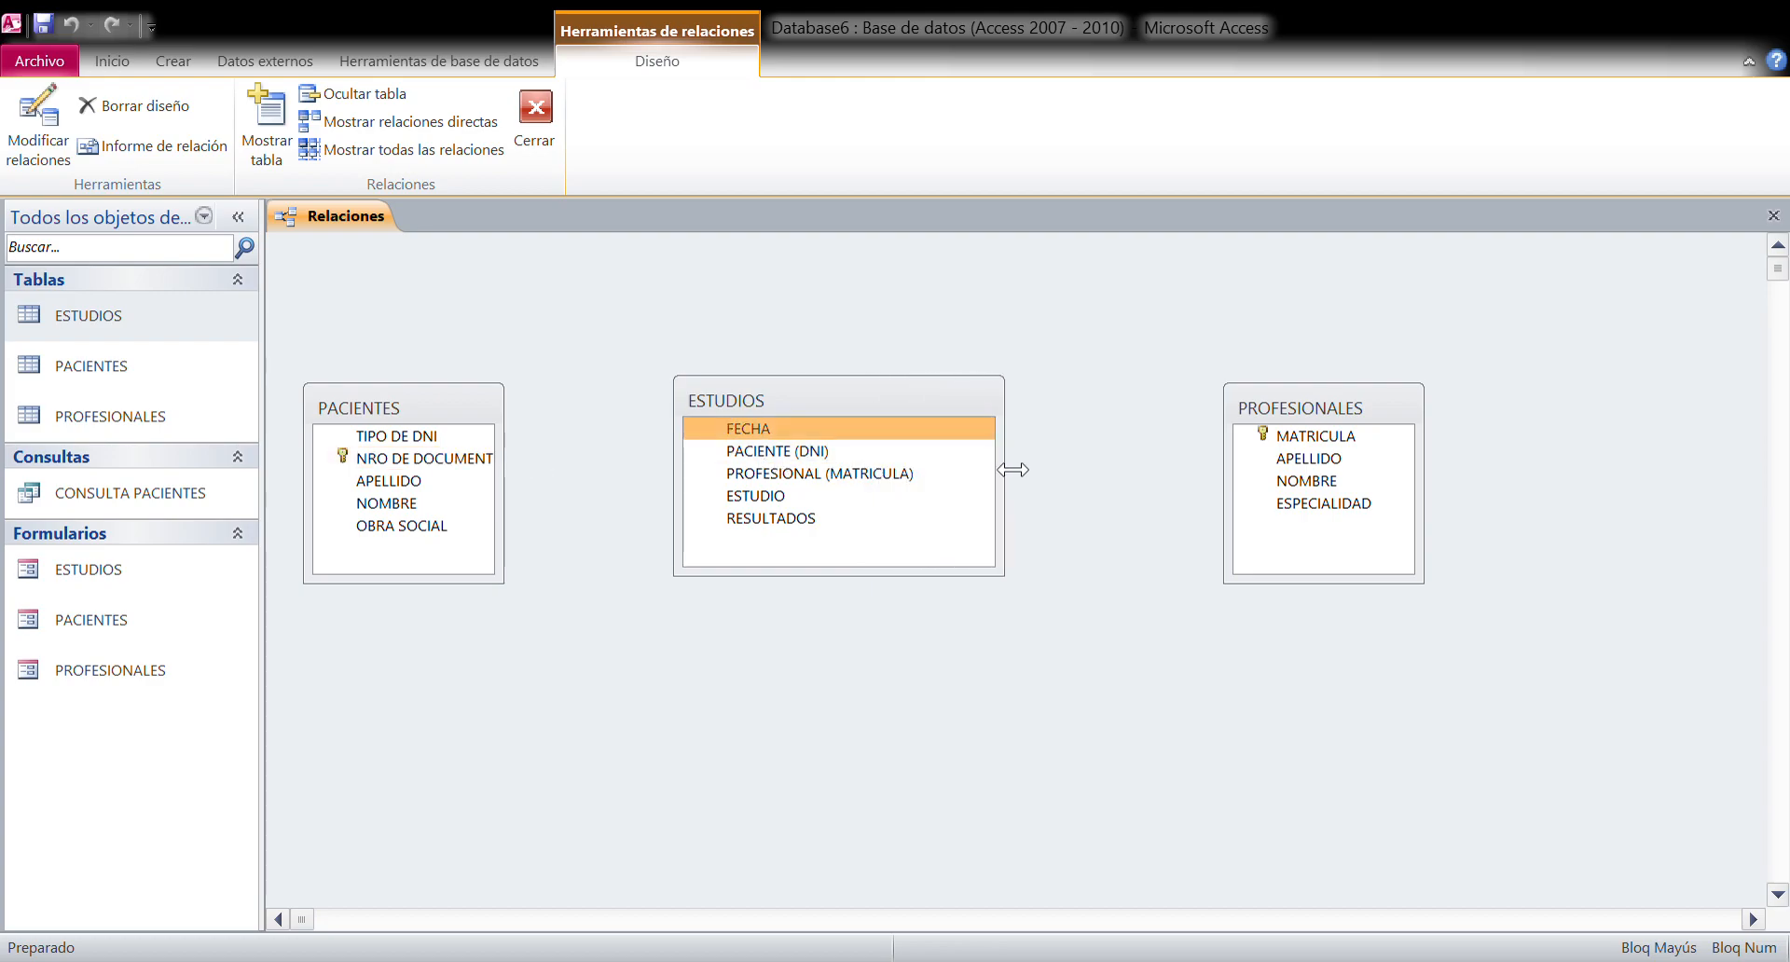
pyautogui.click(791, 451)
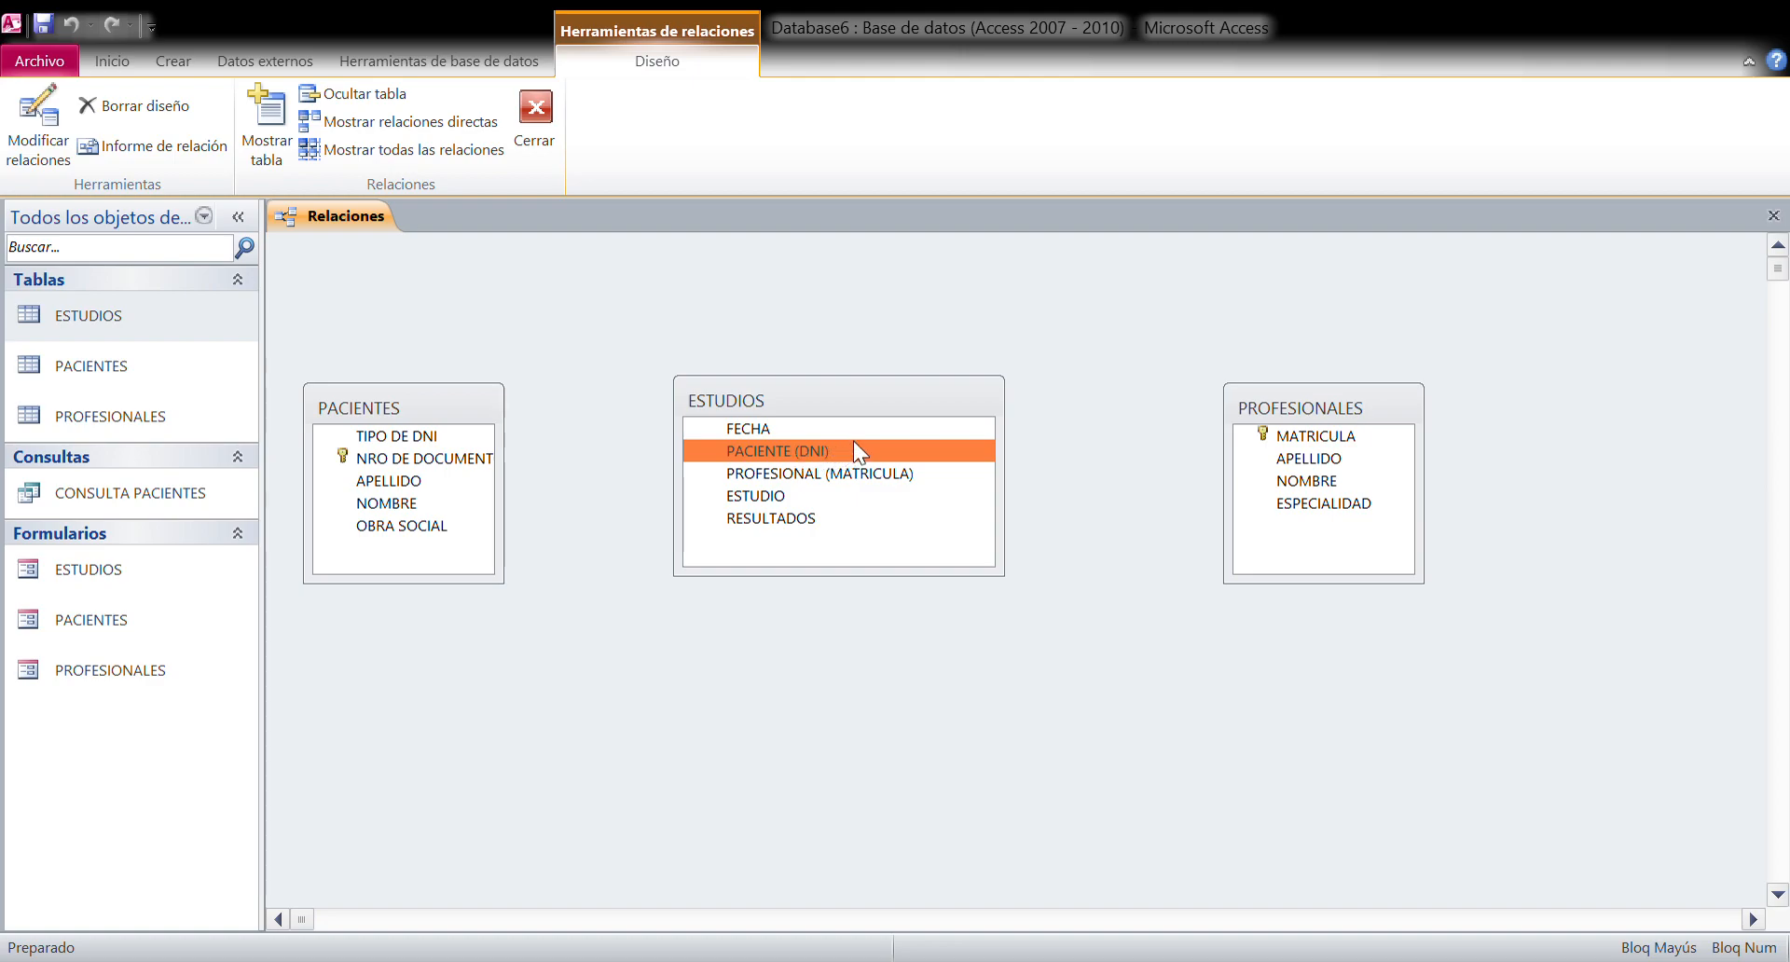
pyautogui.moveTo(819, 451); pyautogui.dragTo(741, 458)
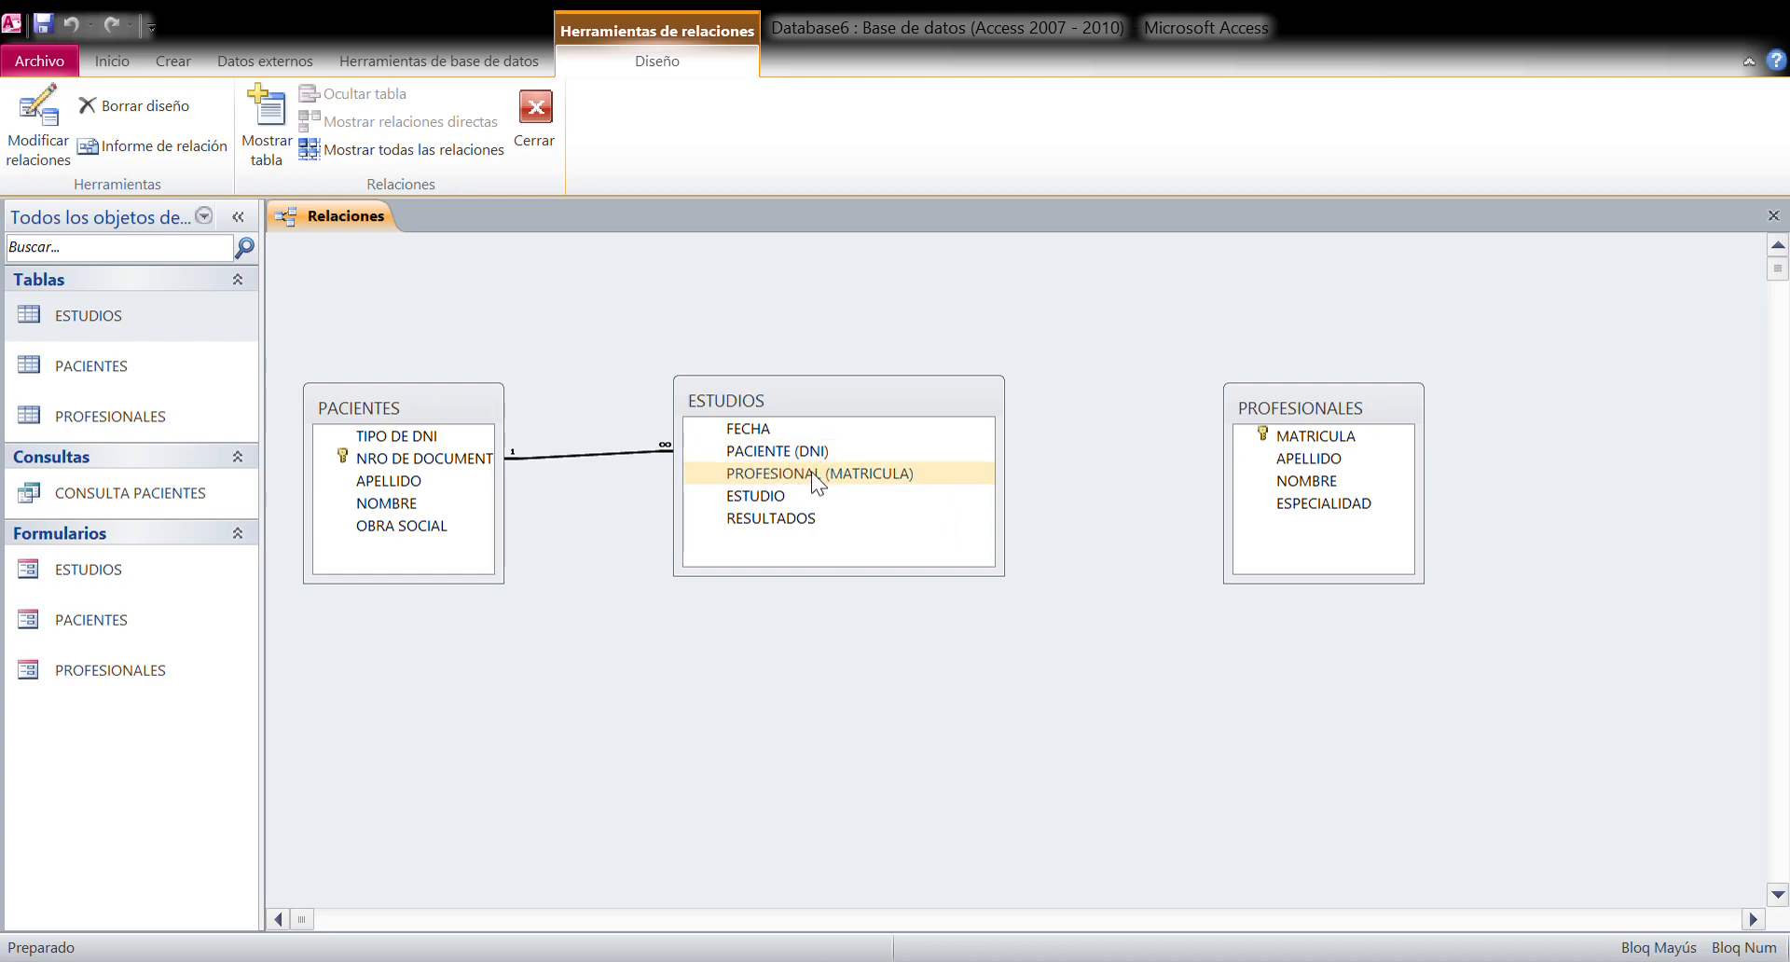
# - Relate MATRICULA in PROFESIONALES to PROFESIONAL (MATRICULA) in ESTUDIOS as one-to-many with referential integrity, and close the Relationships window
pyautogui.moveTo(931, 472)
pyautogui.mouseDown()
pyautogui.moveTo(1010, 492)
pyautogui.moveTo(942, 503)
pyautogui.mouseUp()
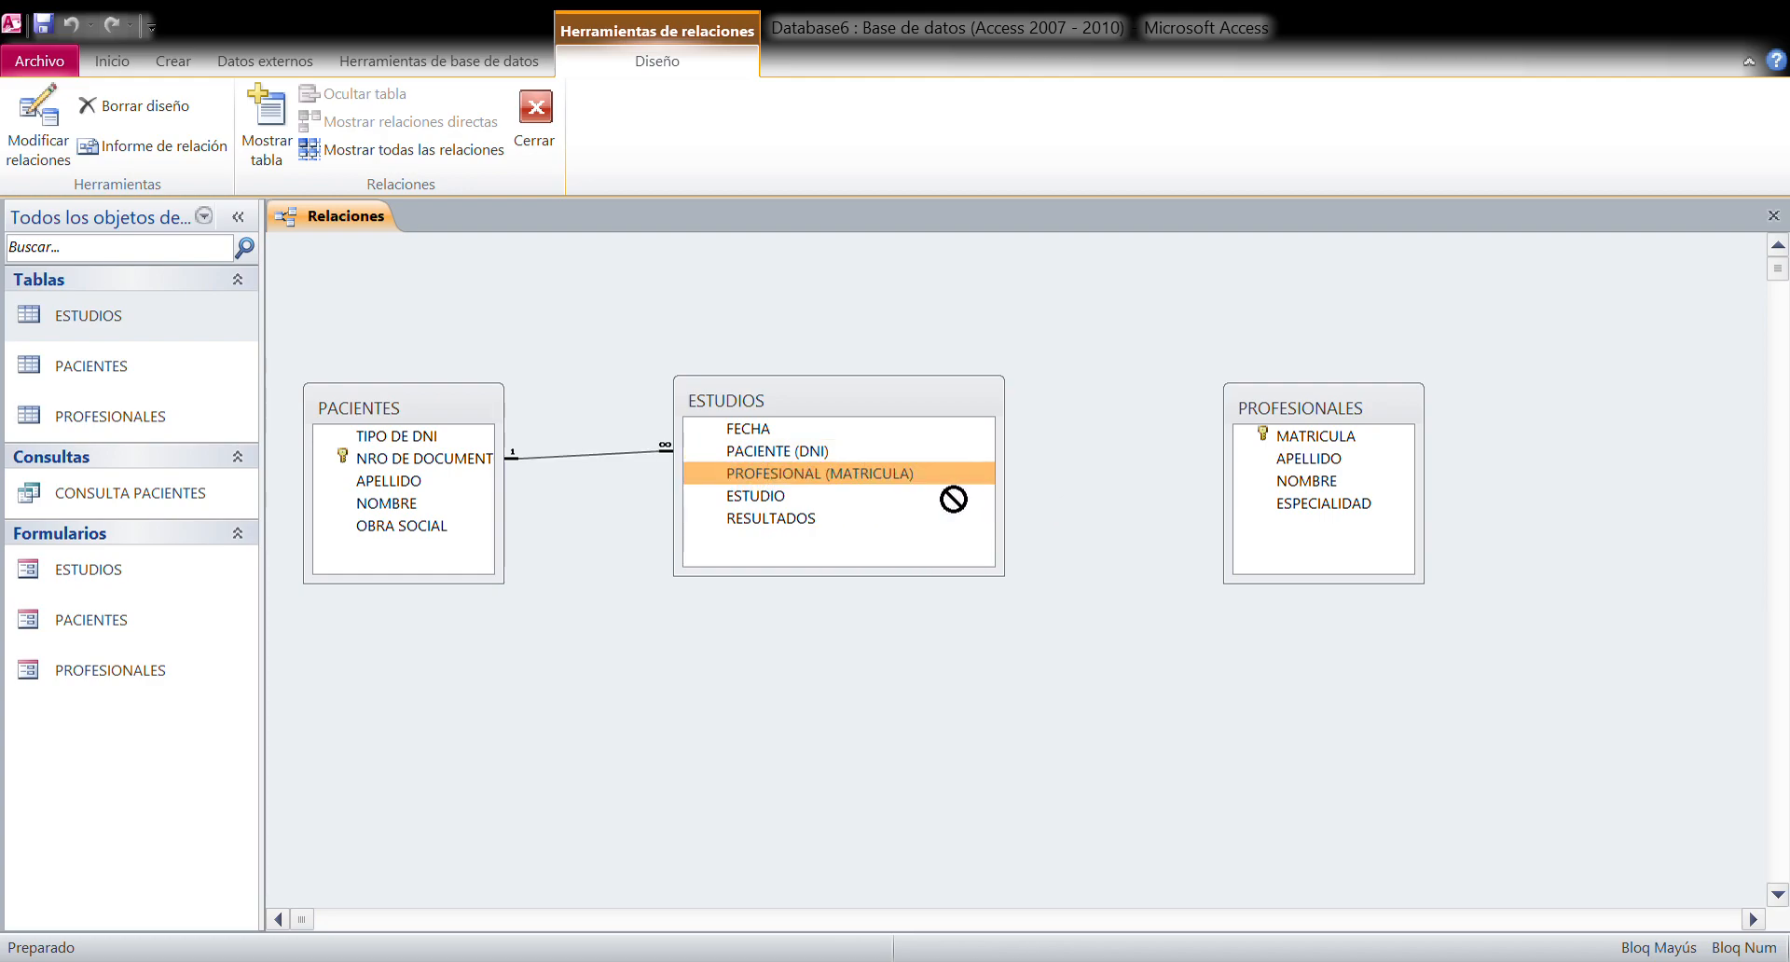
pyautogui.moveTo(1284, 432); pyautogui.dragTo(895, 477)
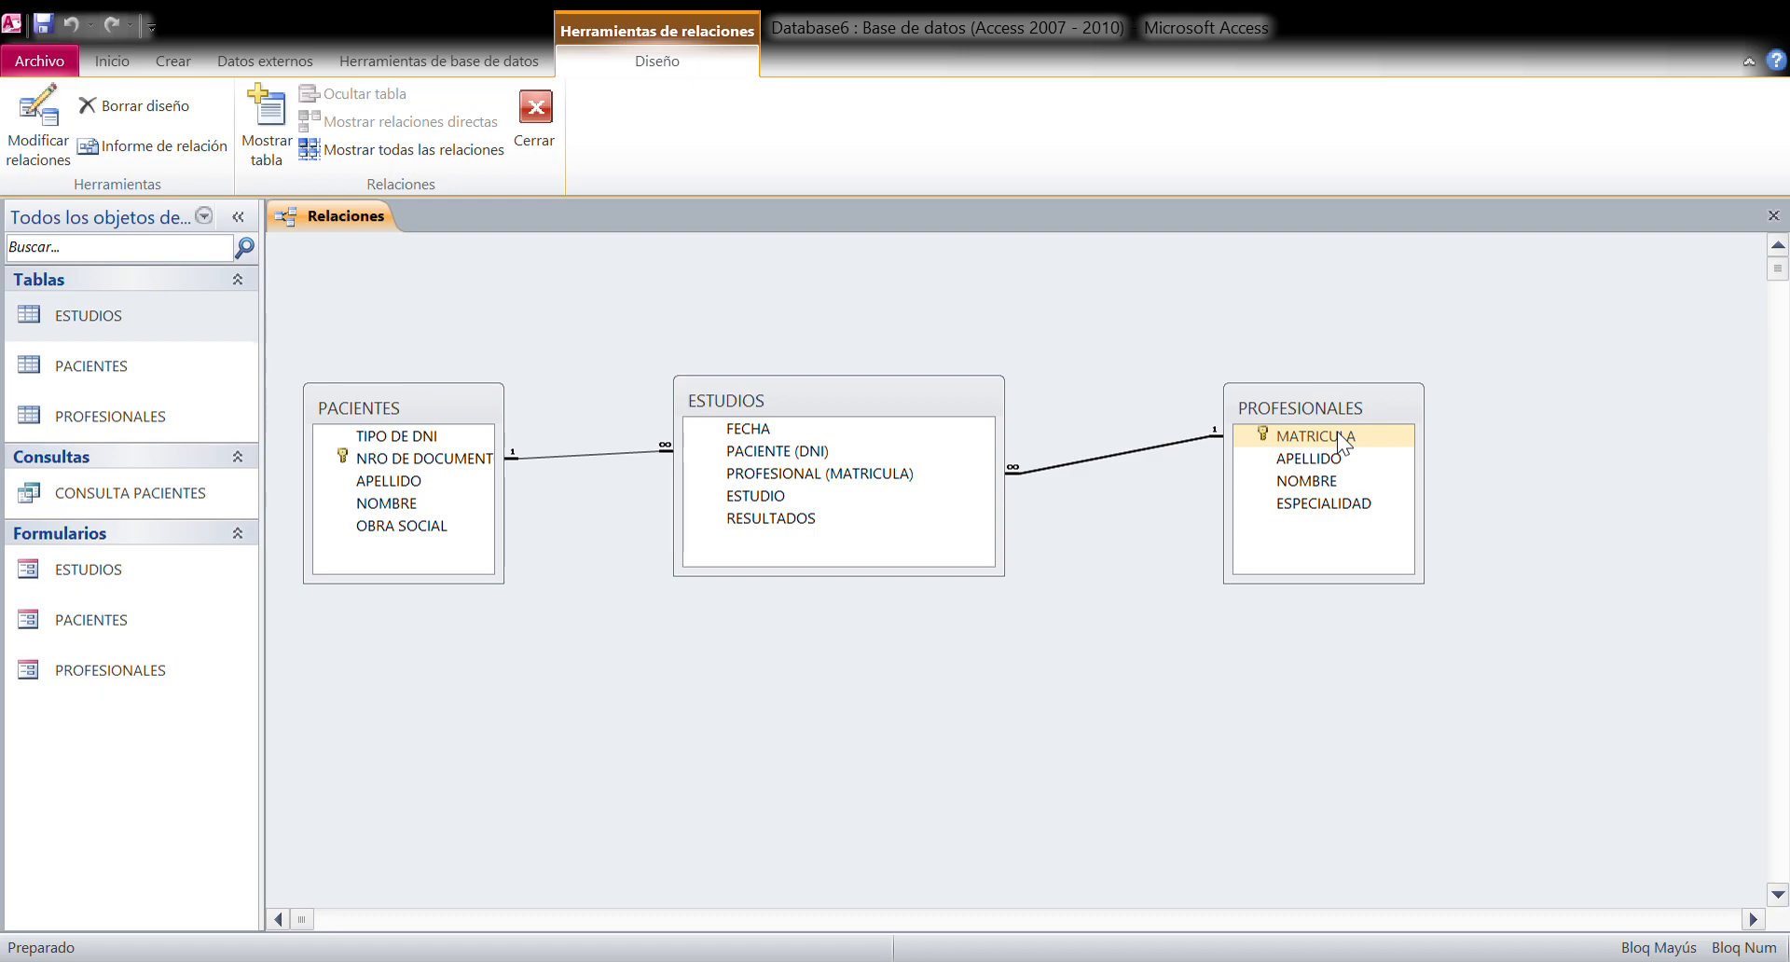
pyautogui.click(975, 470)
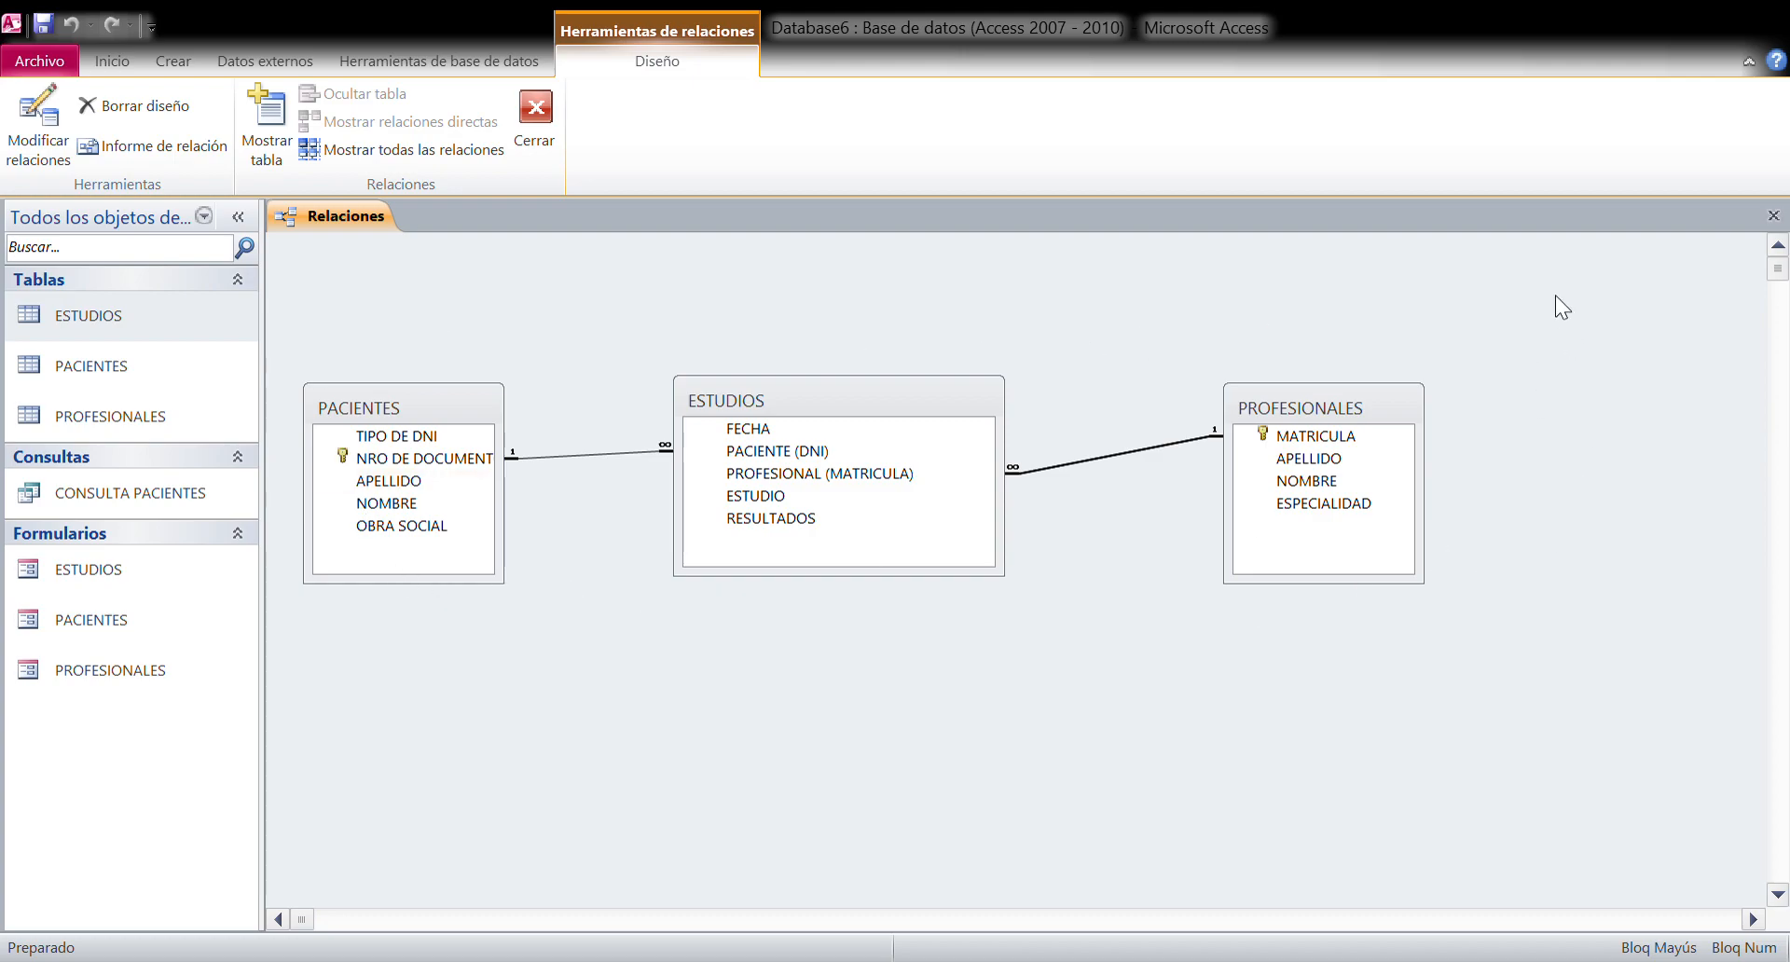
pyautogui.click(1773, 216)
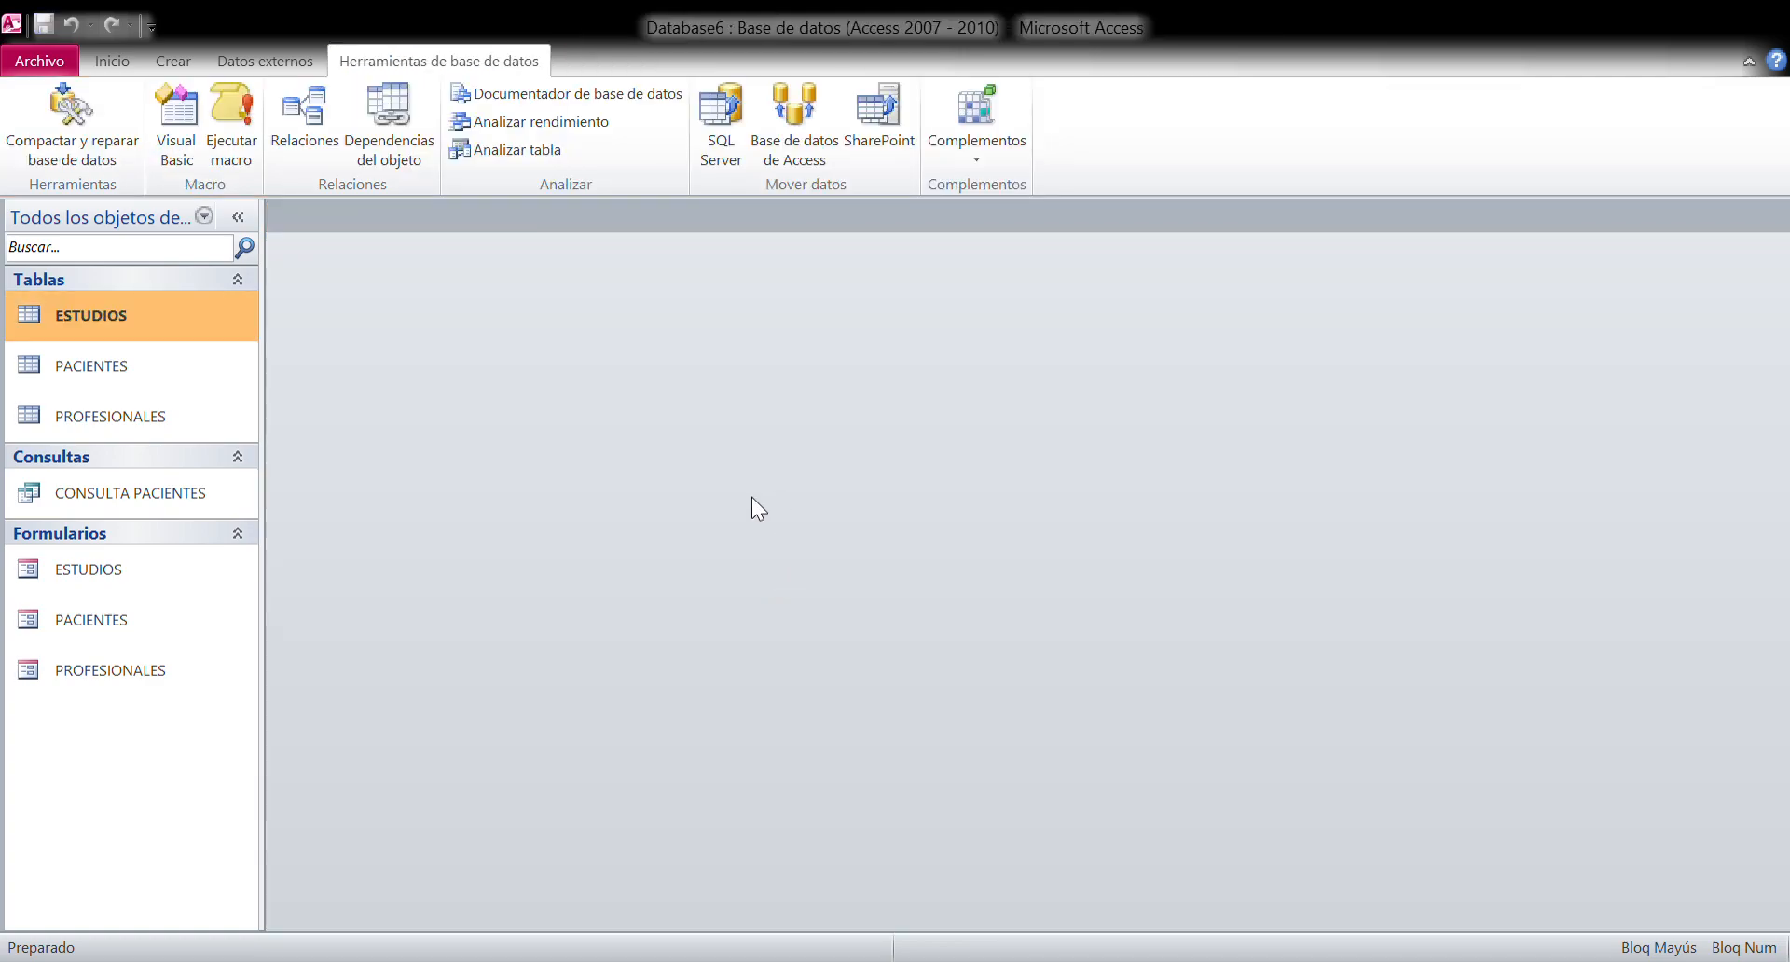
# - Create a new query in Design view with the ESTUDIOS, PACIENTES and PROFESIONALES tables
pyautogui.click(172, 63)
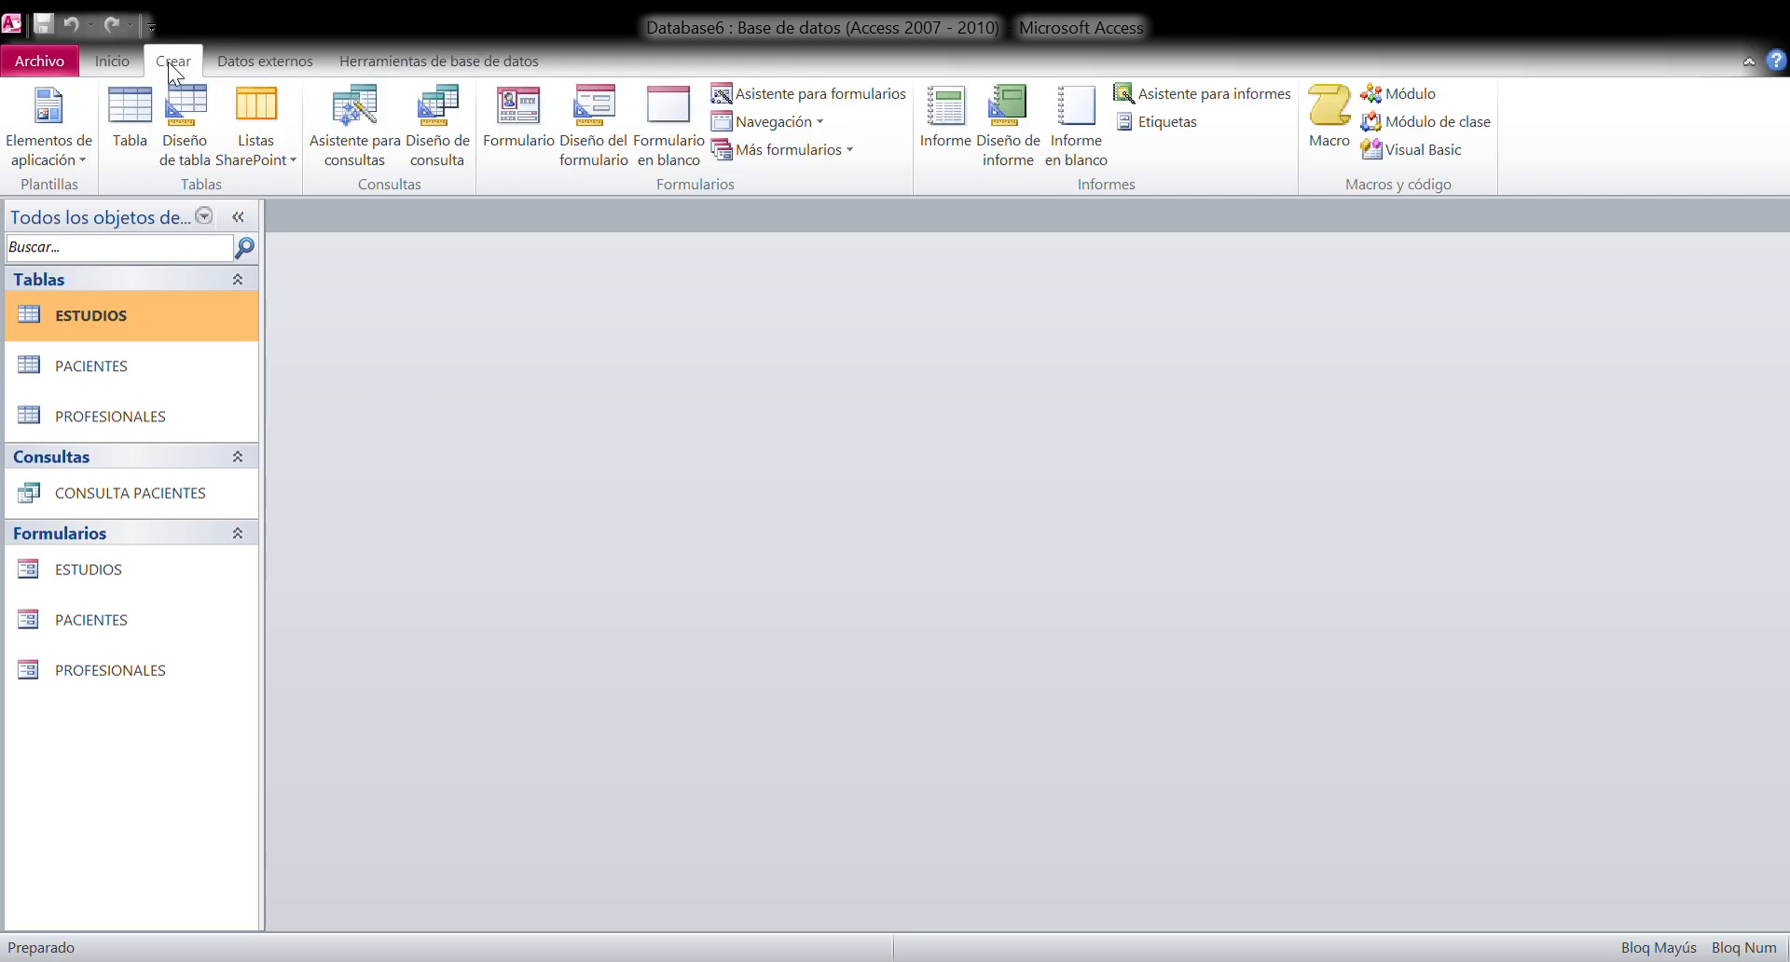
pyautogui.click(438, 116)
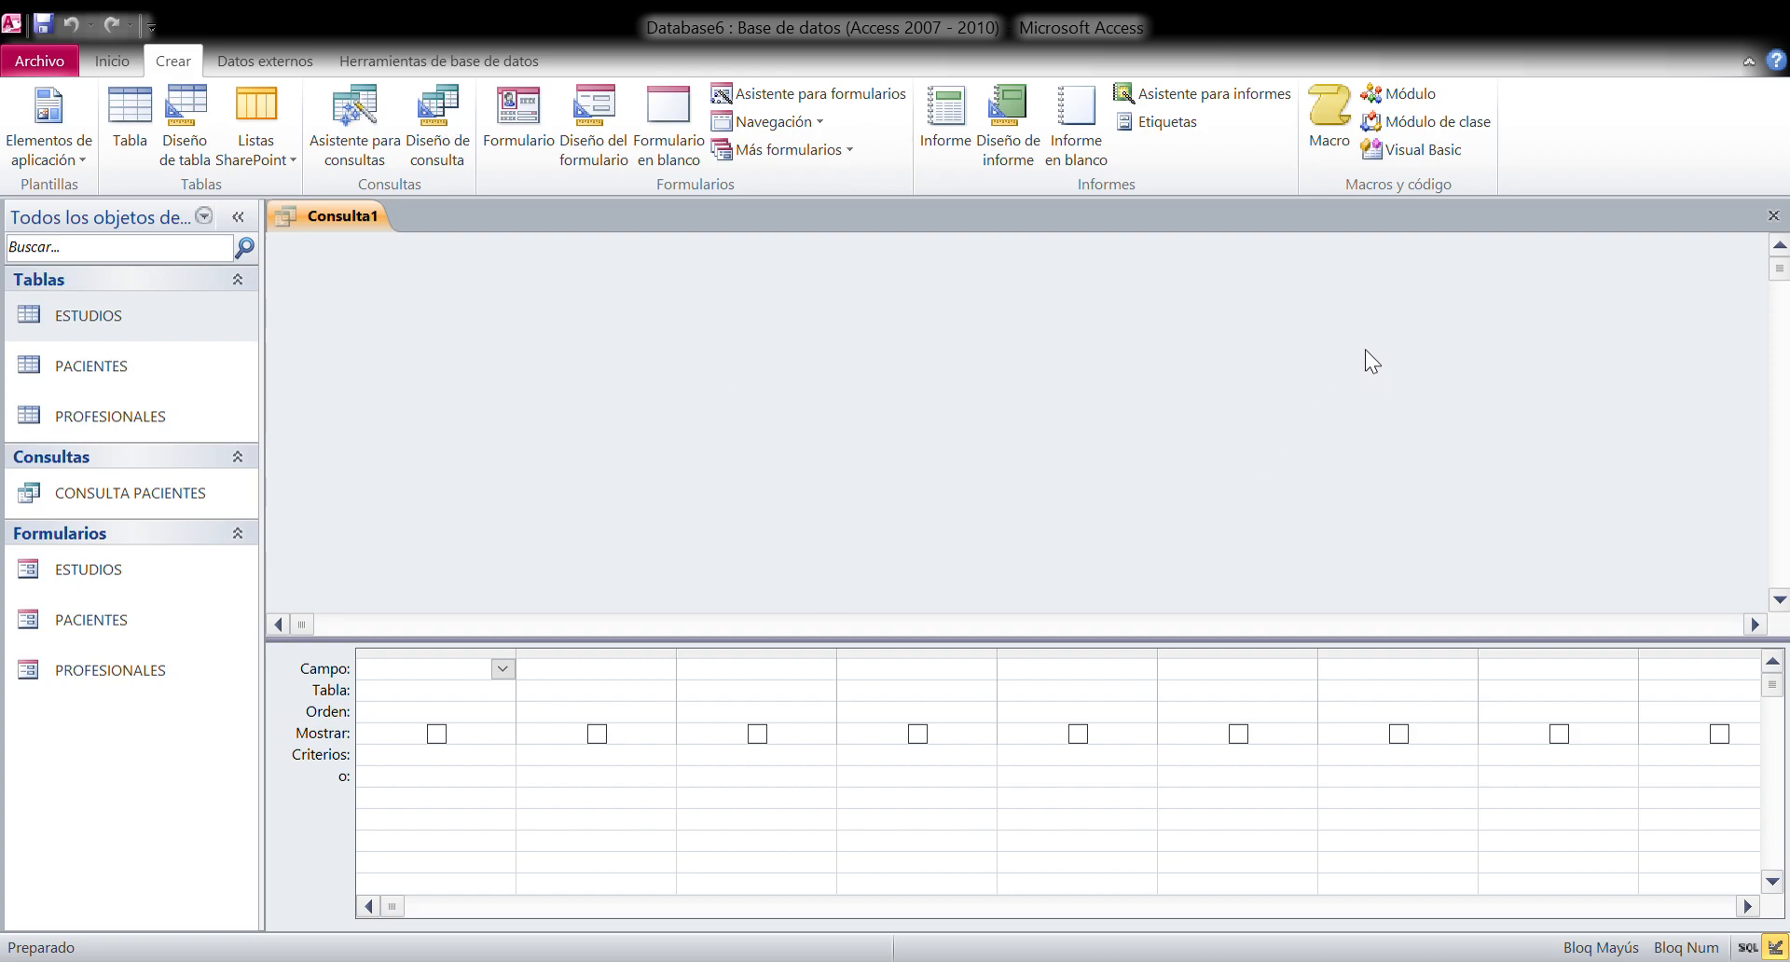
pyautogui.click(1547, 641)
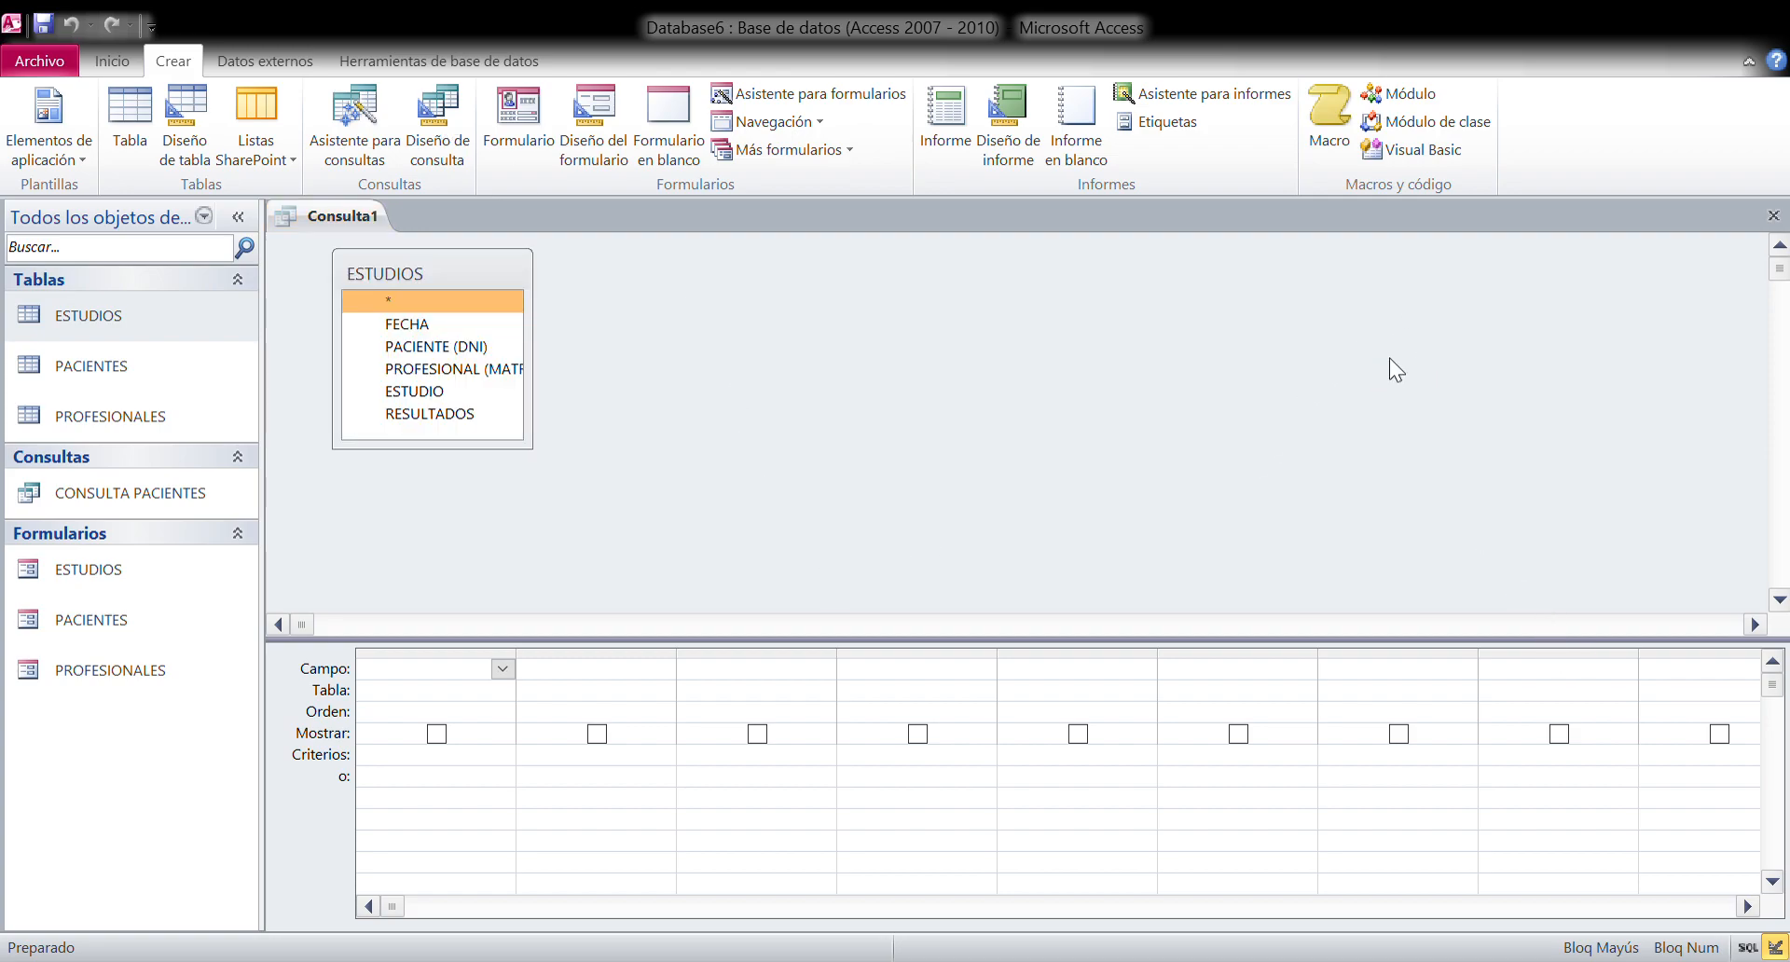
pyautogui.click(1549, 645)
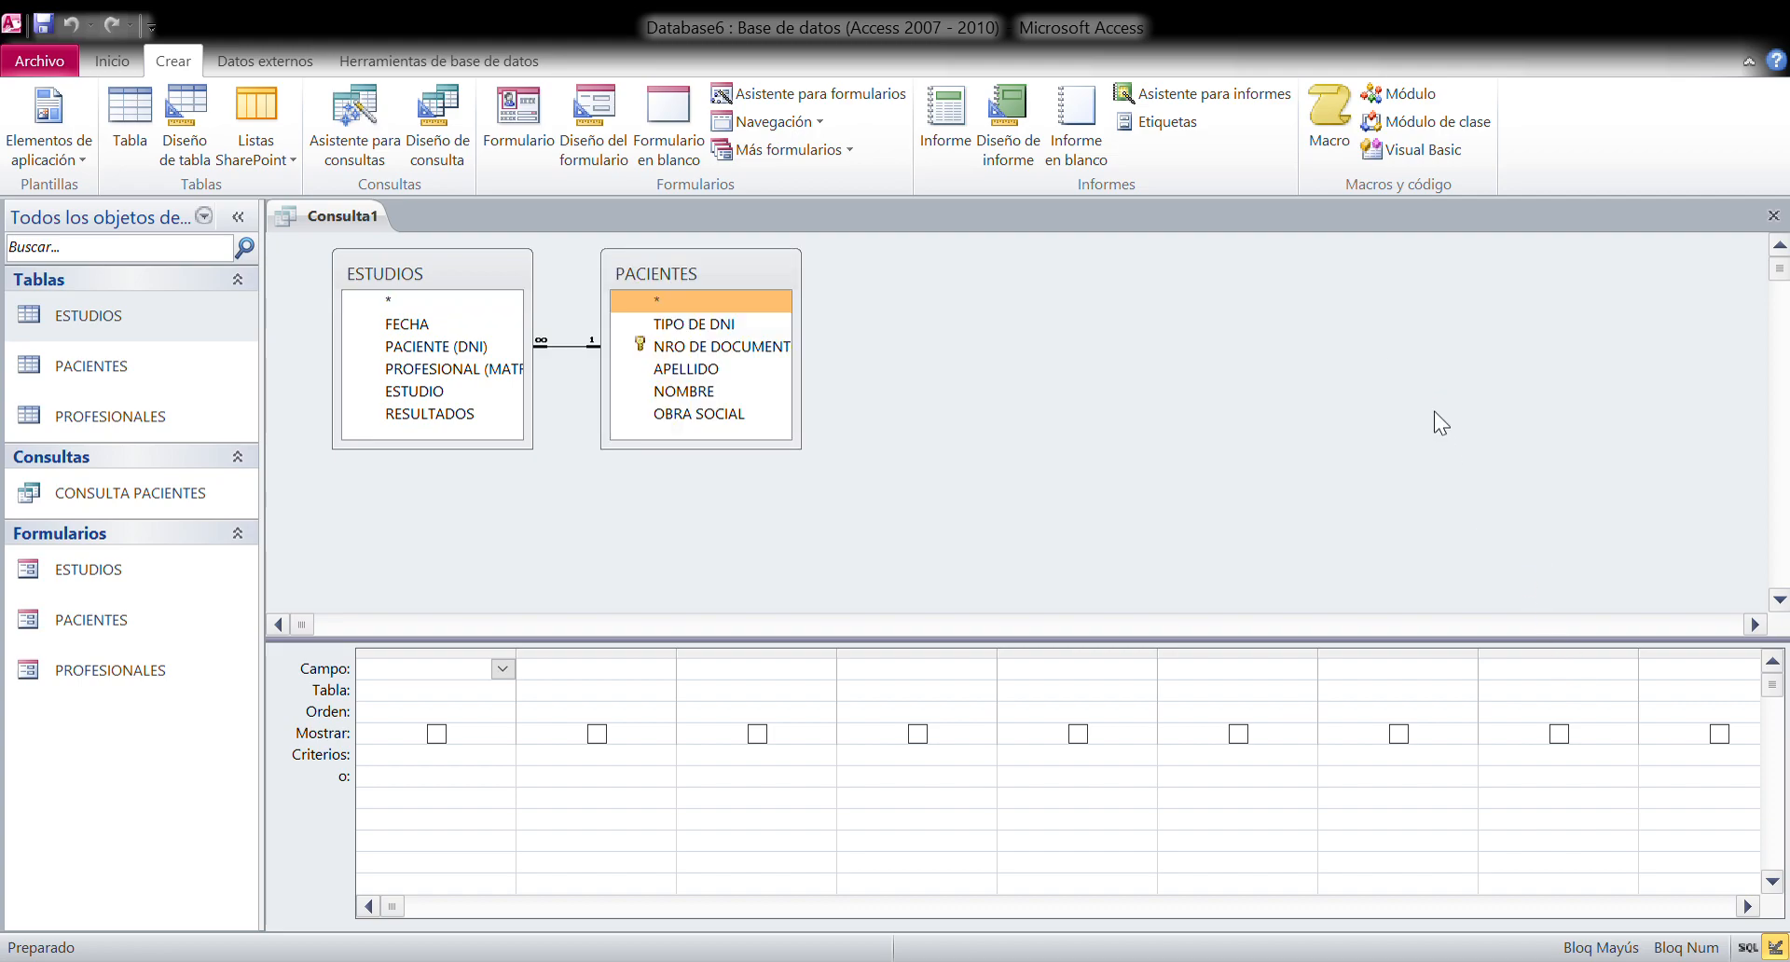
pyautogui.click(1562, 641)
pyautogui.click(1718, 270)
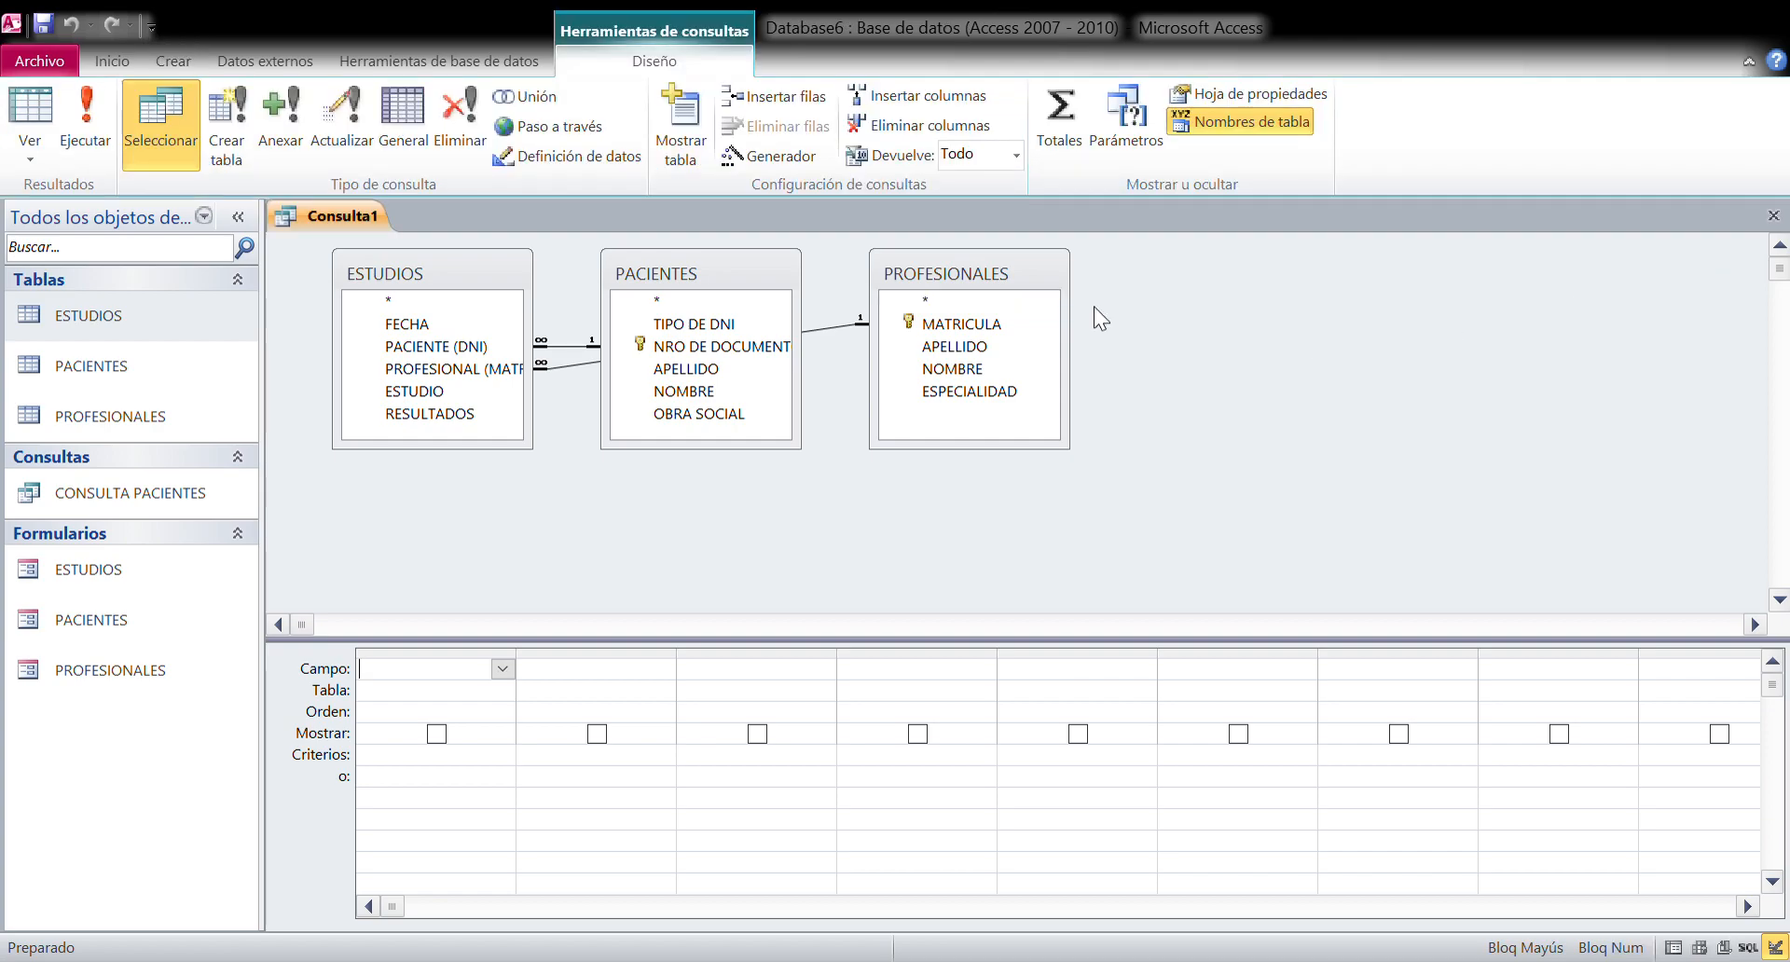
# - Arrange the query's field lists so that ESTUDIOS sits between PACIENTES and PROFESIONALES
pyautogui.moveTo(714, 269); pyautogui.dragTo(457, 394)
pyautogui.moveTo(398, 273); pyautogui.dragTo(688, 309)
pyautogui.moveTo(939, 272); pyautogui.dragTo(1193, 289)
pyautogui.moveTo(790, 322); pyautogui.dragTo(925, 315)
pyautogui.moveTo(492, 399); pyautogui.dragTo(551, 285)
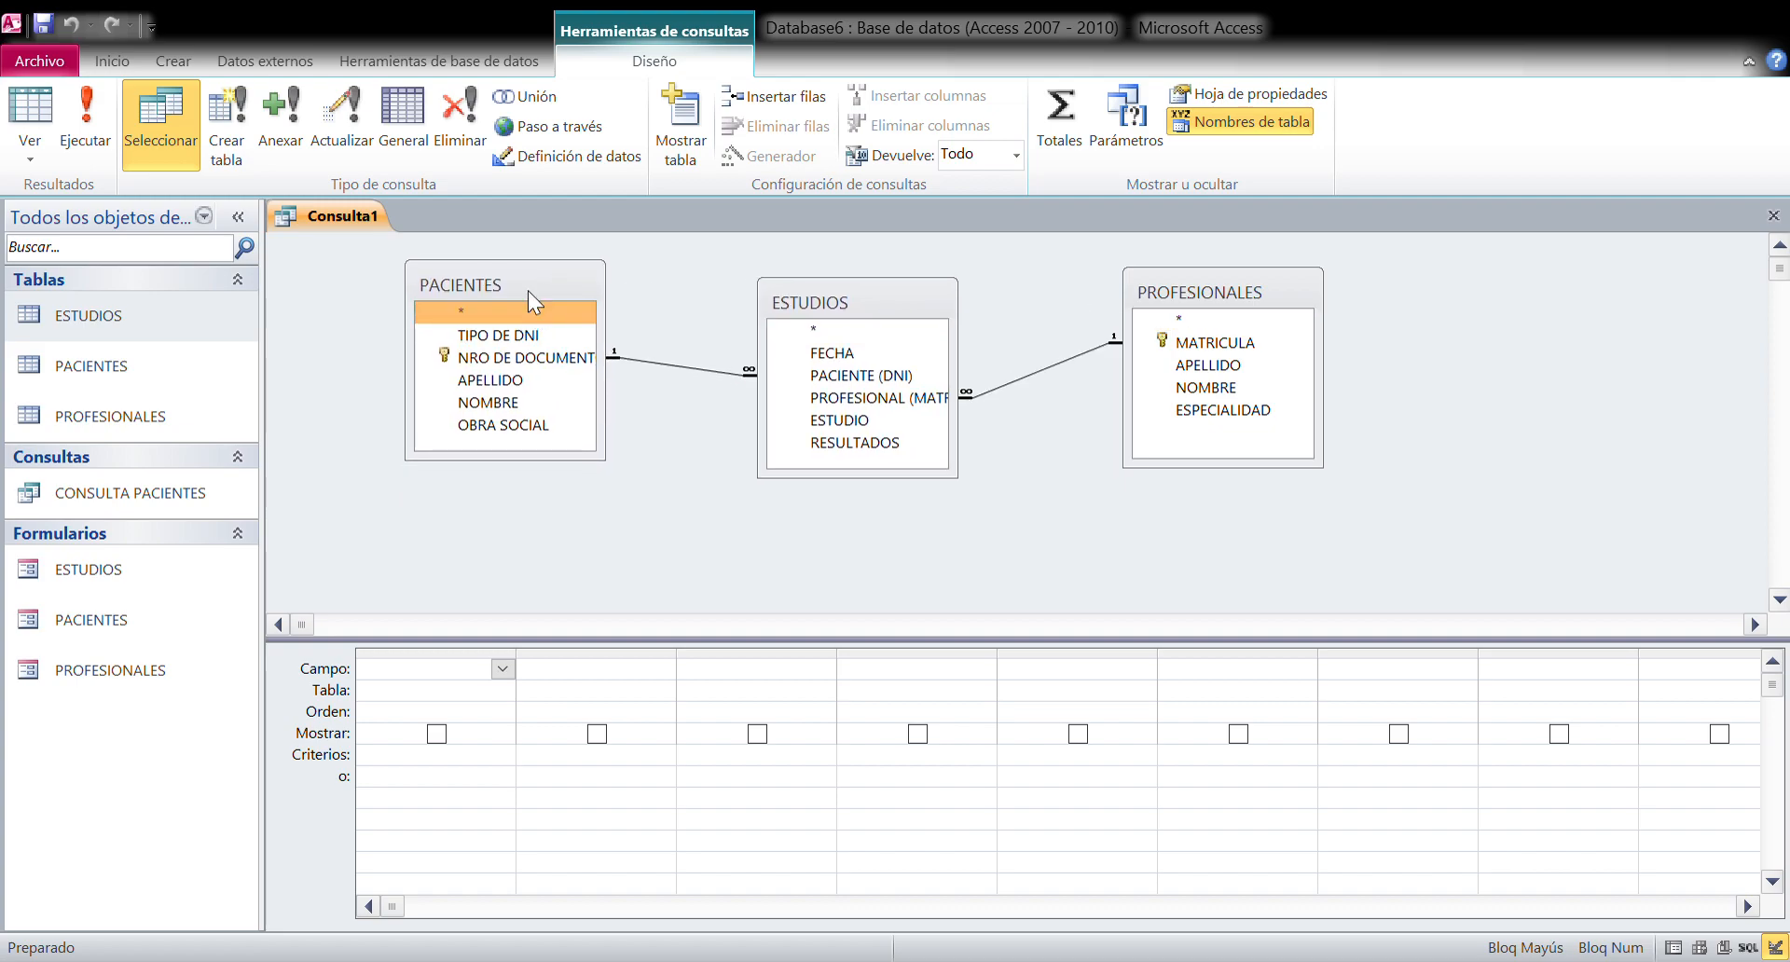
# - Add NRO DE DOCUMENTO from PACIENTES, APELLIDO and NOMBRE from PROFESIONALES, and FECHA and ESTUDIO from ESTUDIOS to the query grid
pyautogui.doubleClick(547, 355)
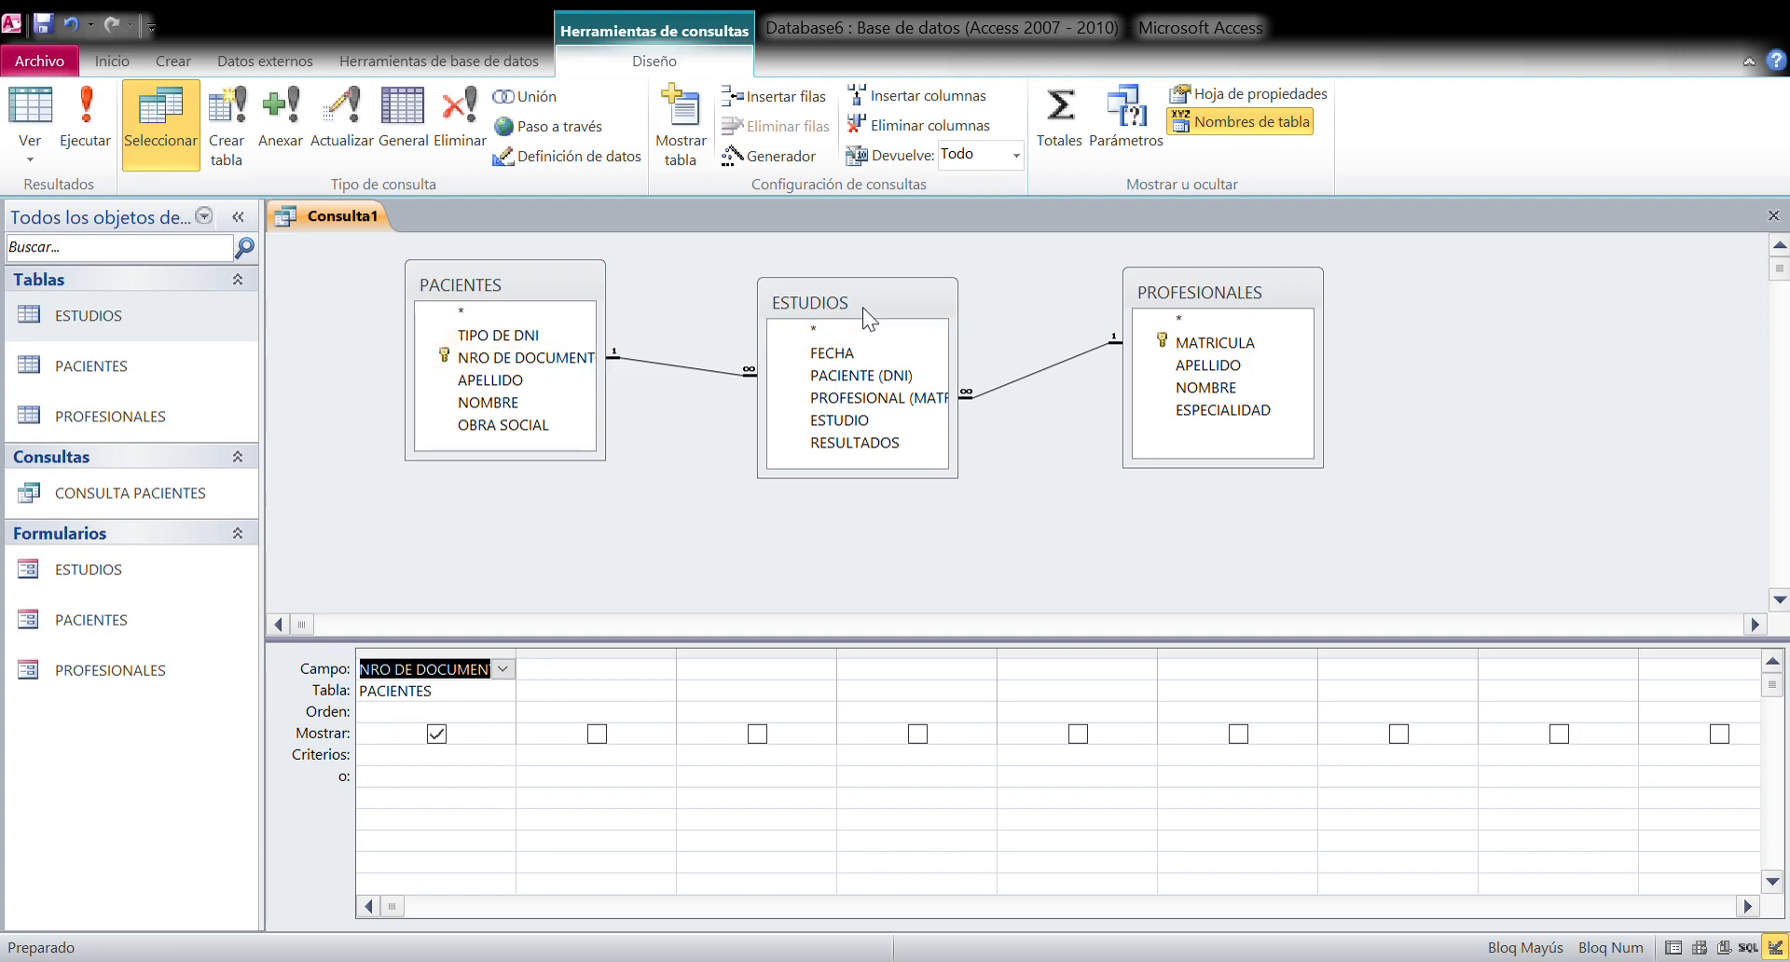
pyautogui.doubleClick(1221, 366)
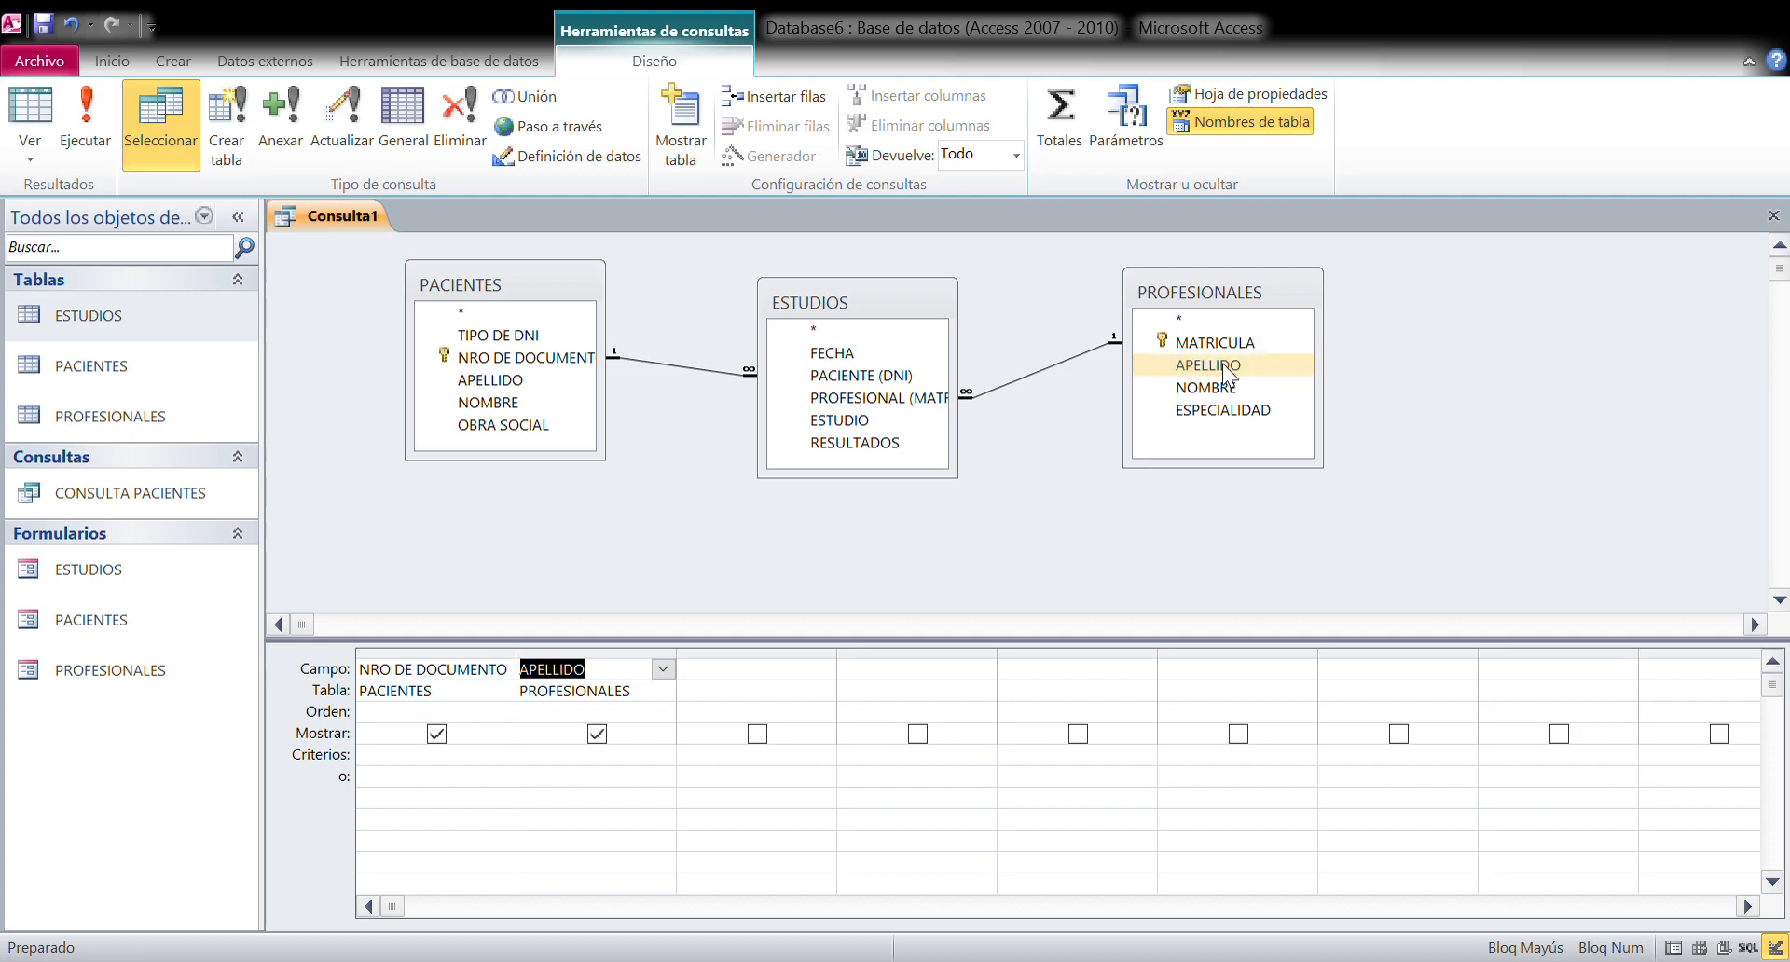
pyautogui.doubleClick(1214, 388)
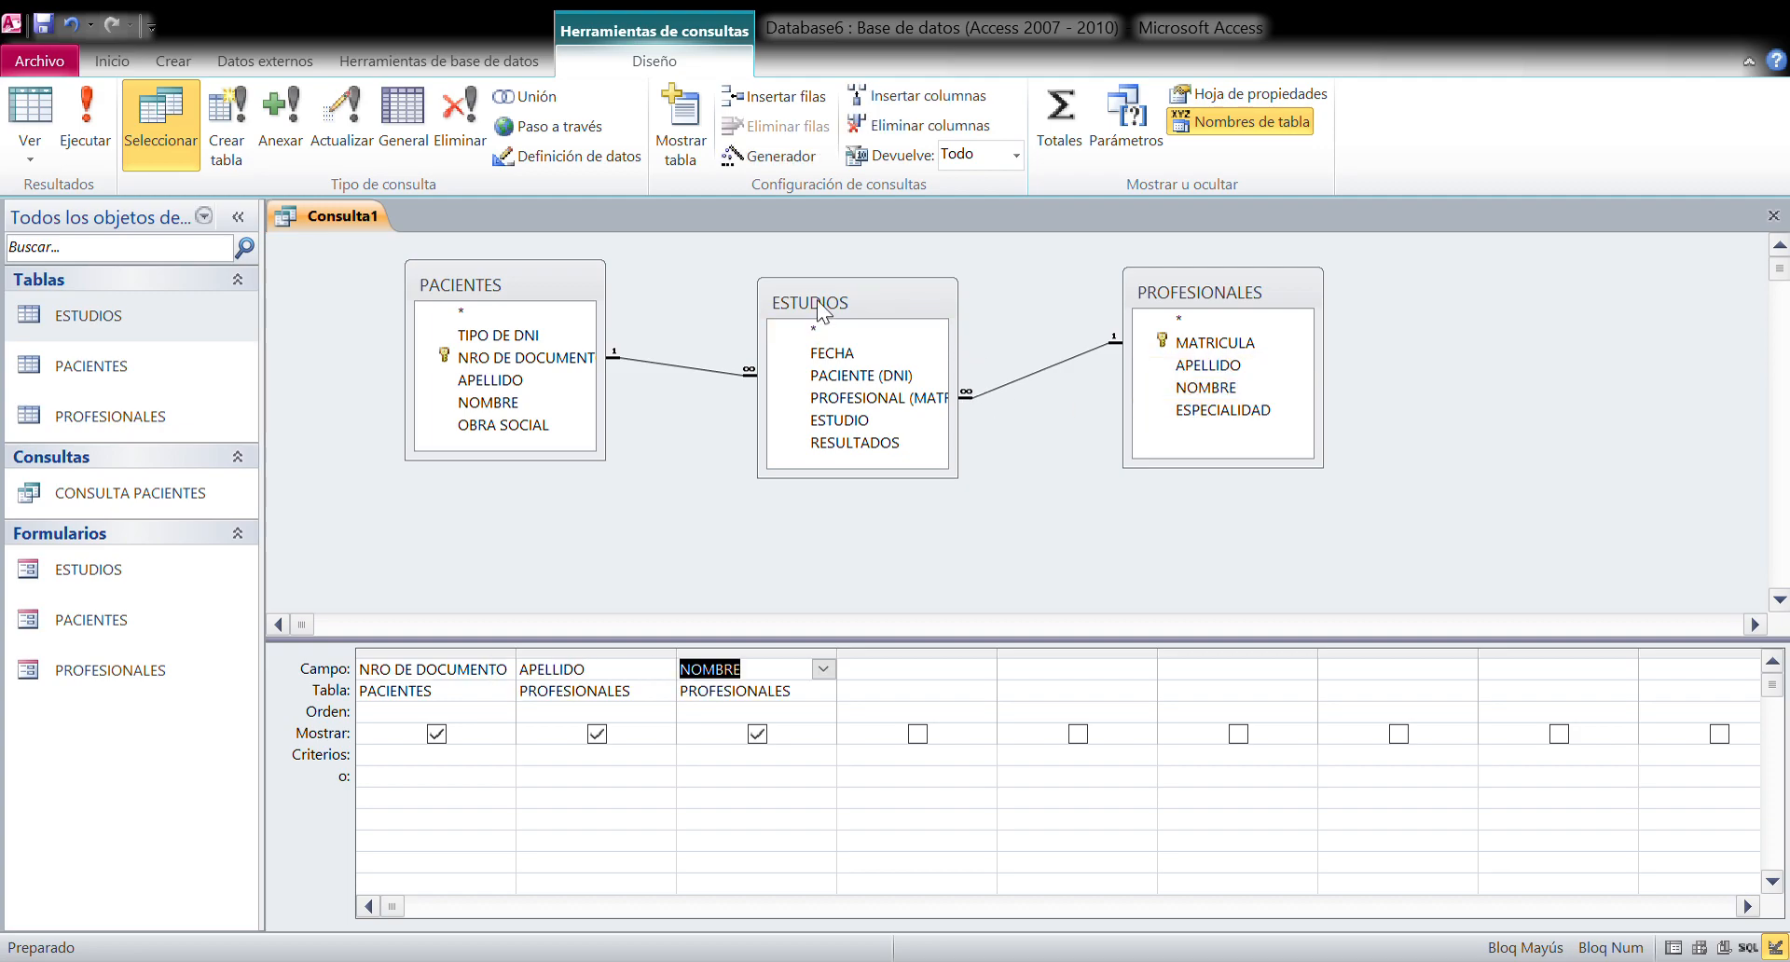
pyautogui.click(833, 358)
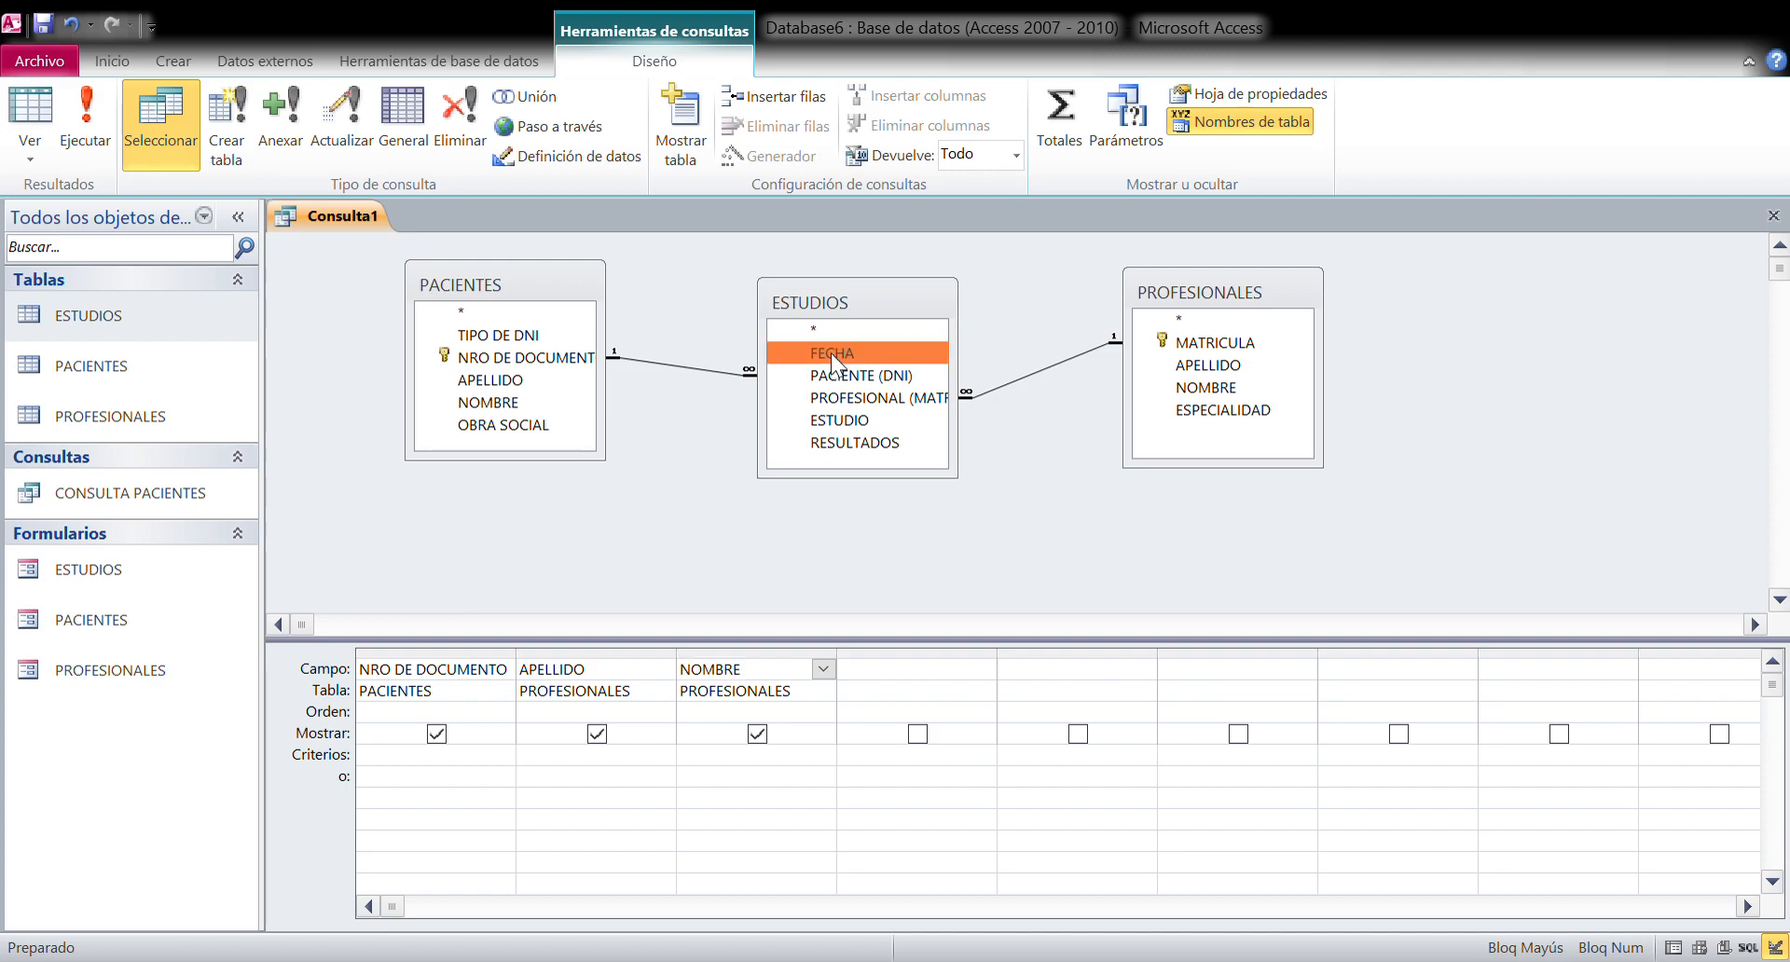
pyautogui.doubleClick(838, 352)
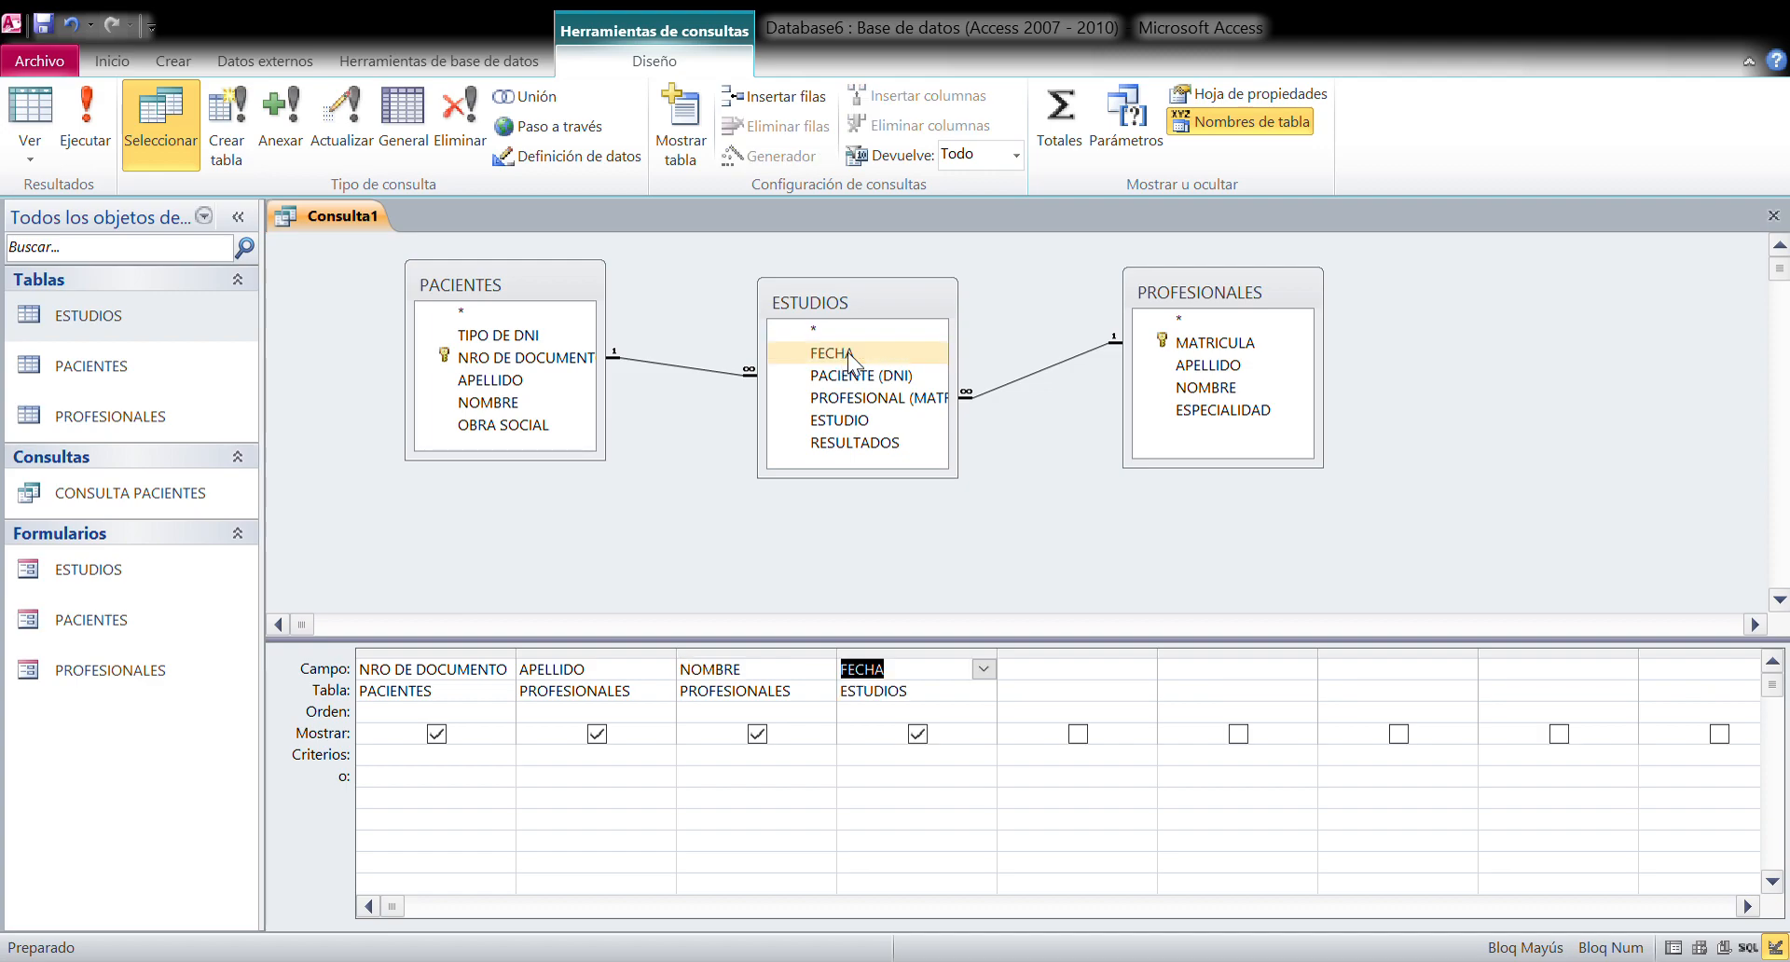
pyautogui.doubleClick(844, 419)
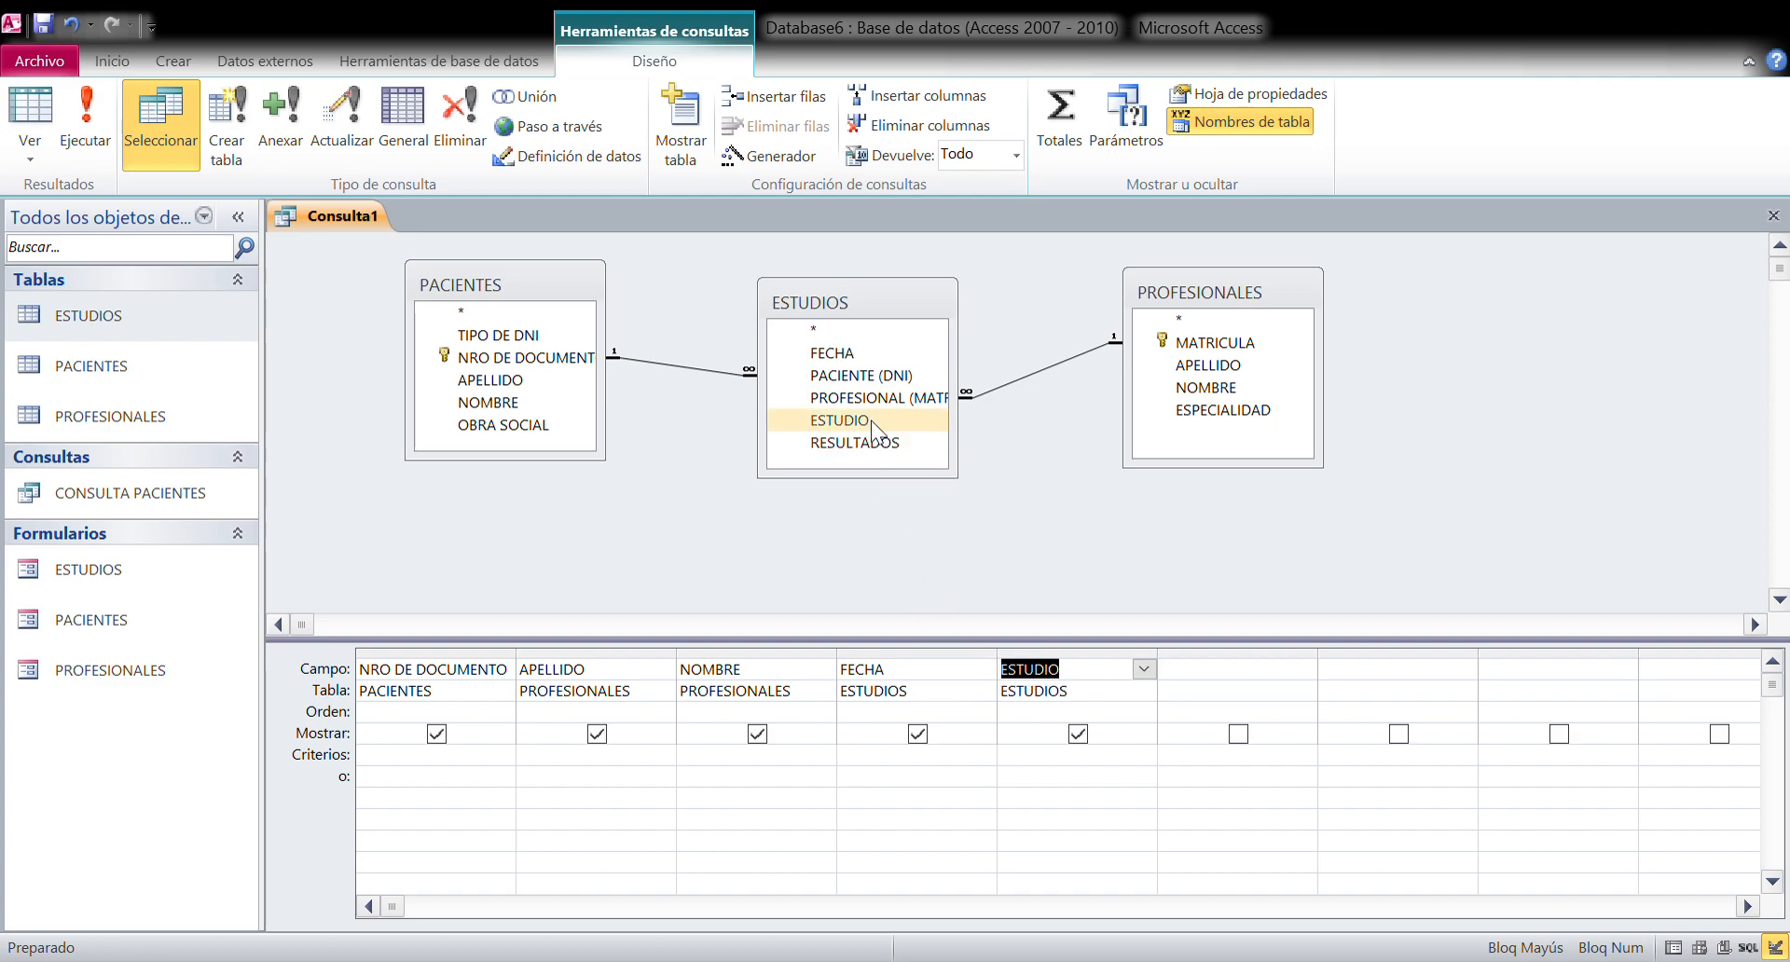
# - Hide NRO DE DOCUMENTO from the query output and set its criterion to ["INGRESAR NRO DNI"]
pyautogui.click(437, 735)
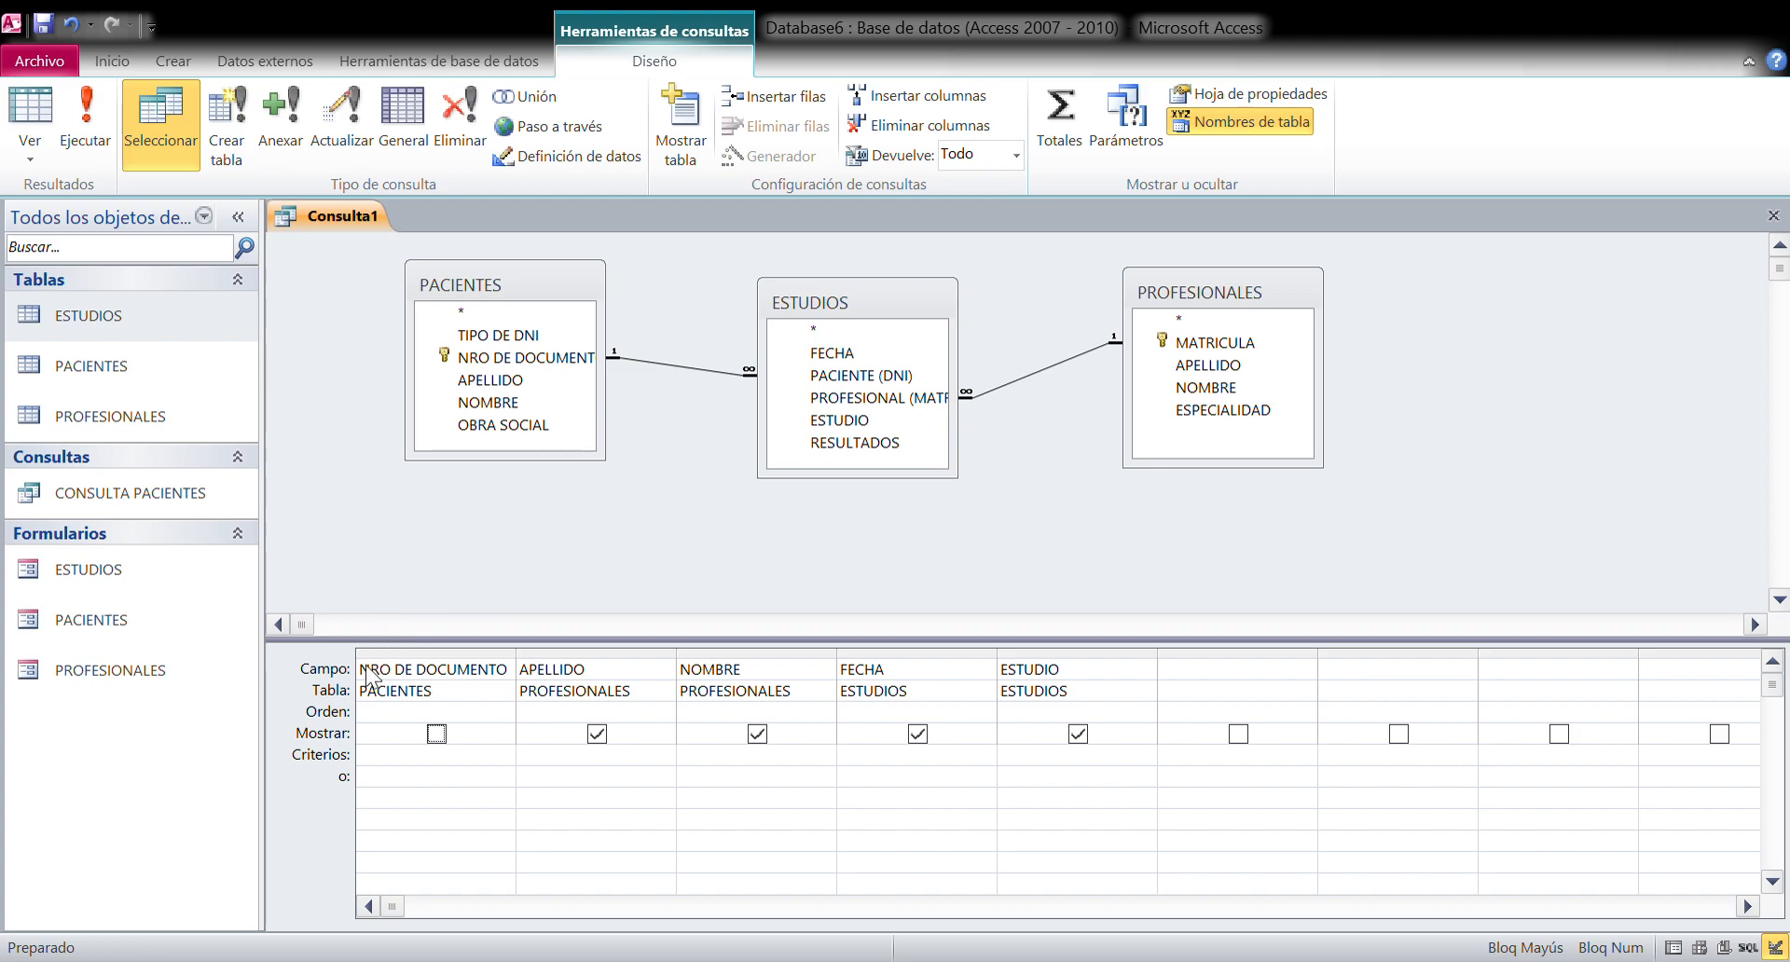
pyautogui.click(401, 776)
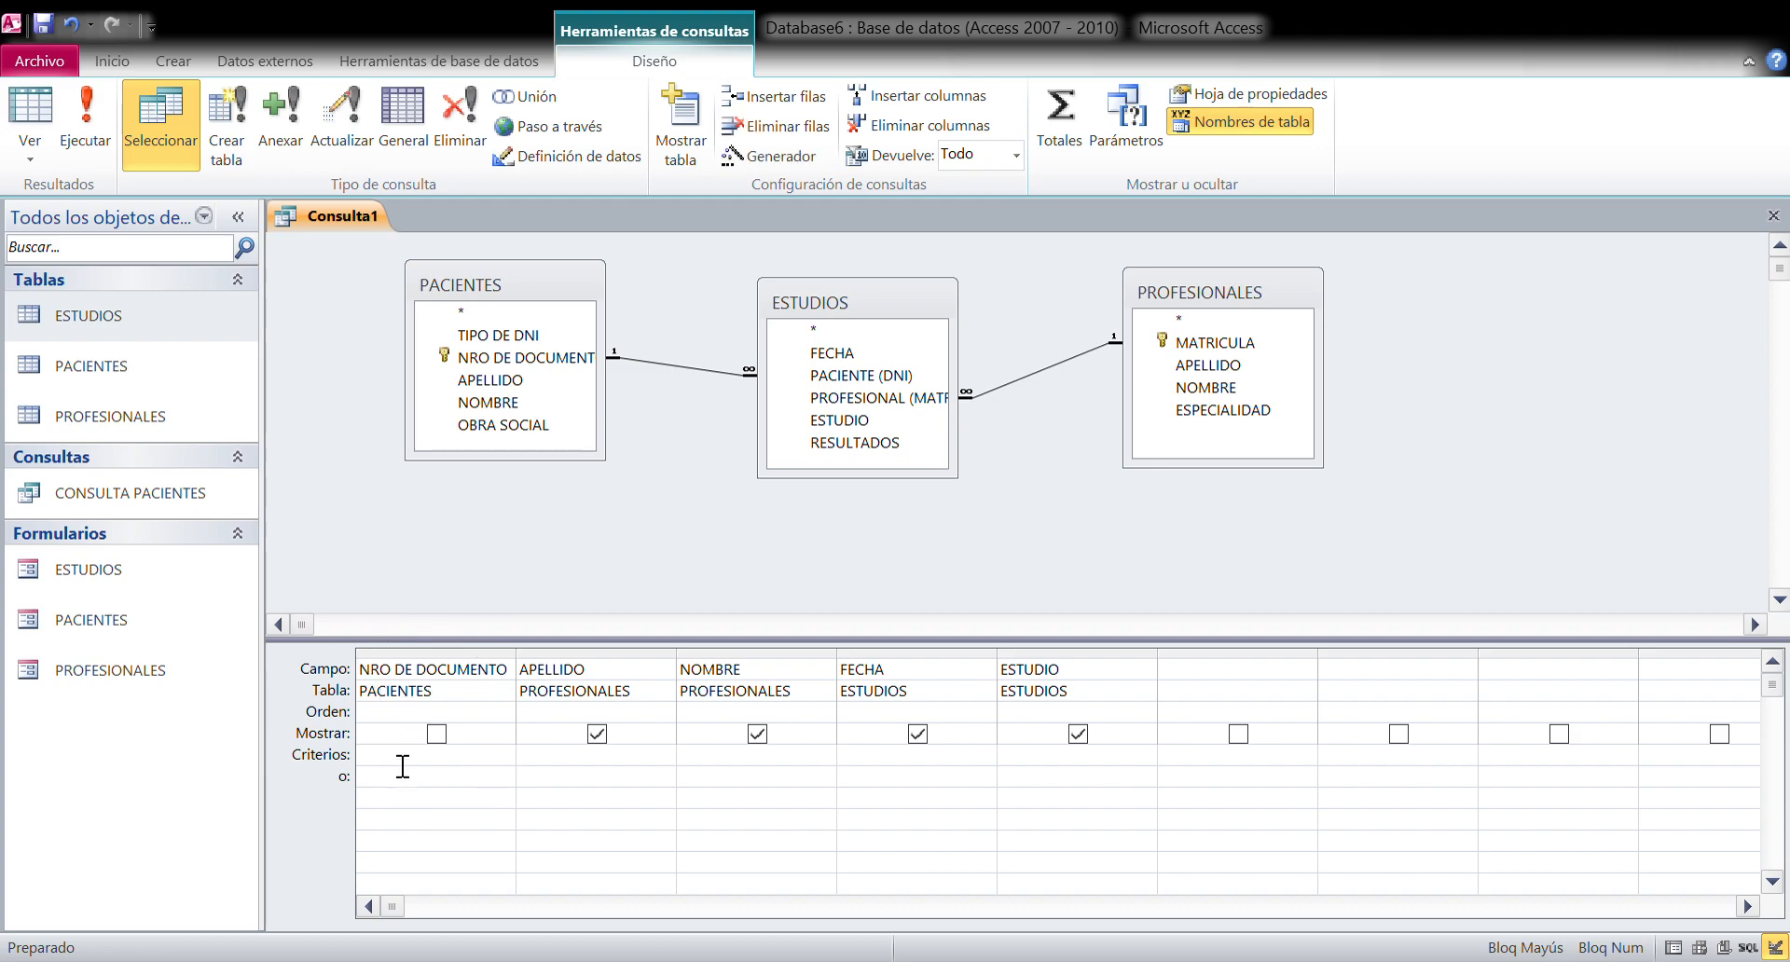
pyautogui.write('[]""INGRESAR NRO DNI')
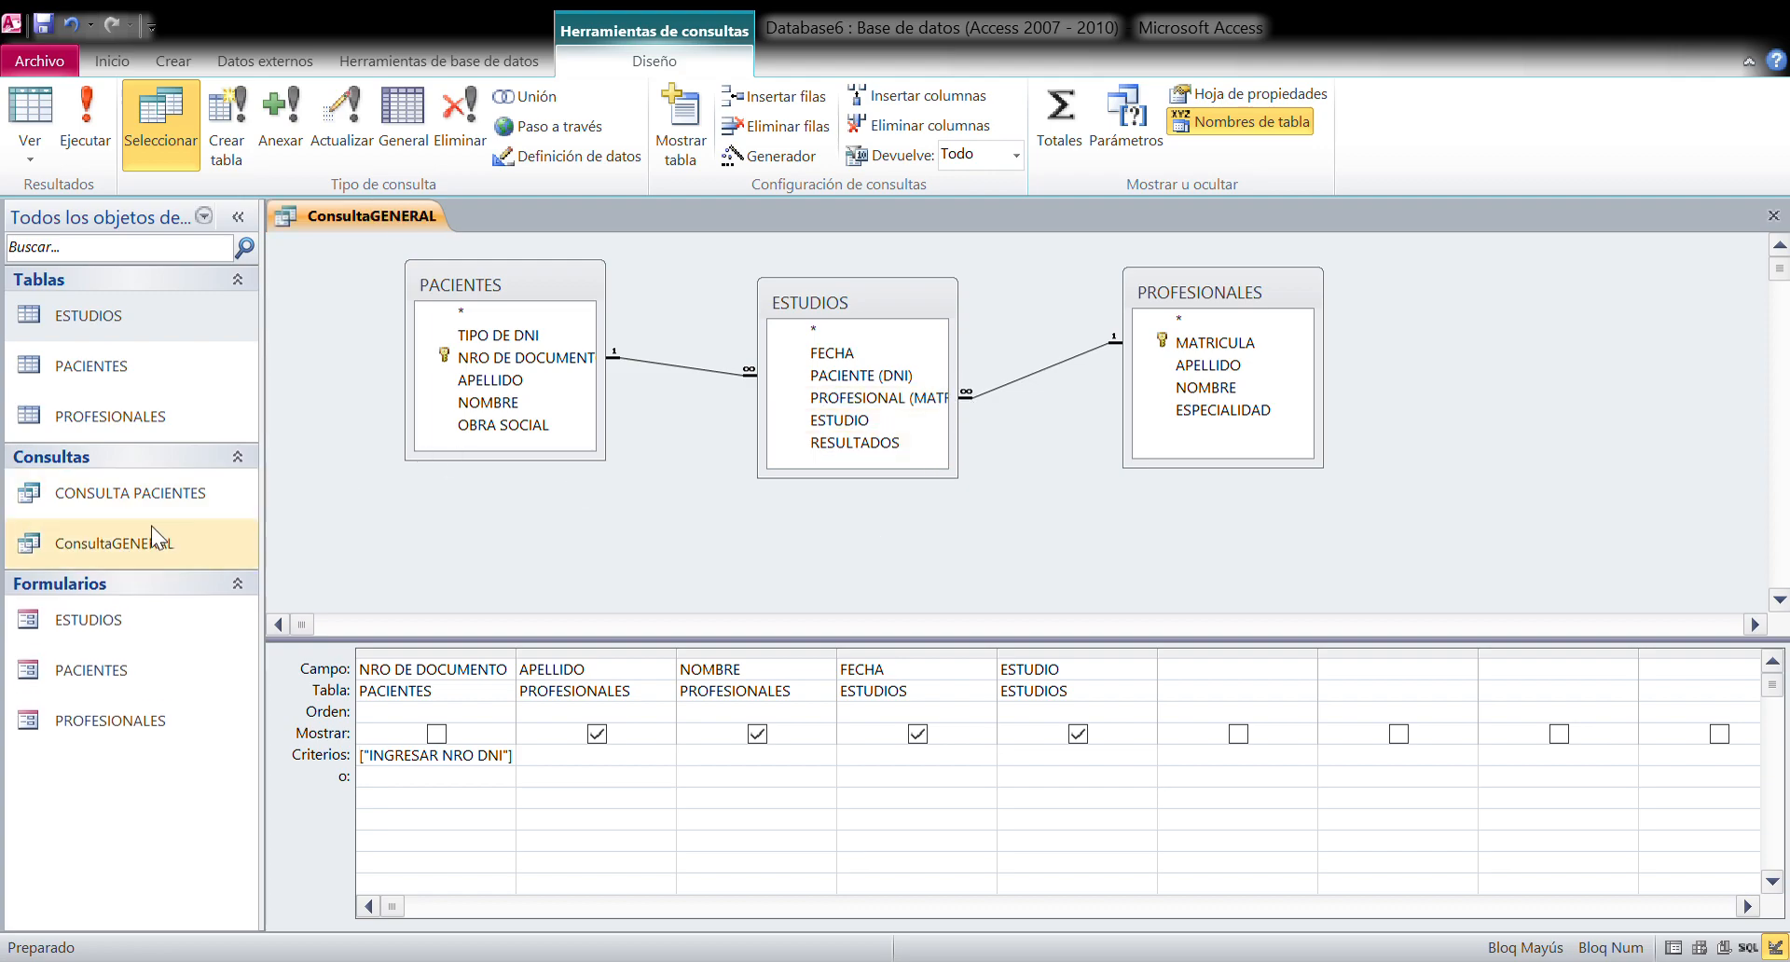
# - Save the query as ConsultaGENERAL and close its design
pyautogui.click(132, 545)
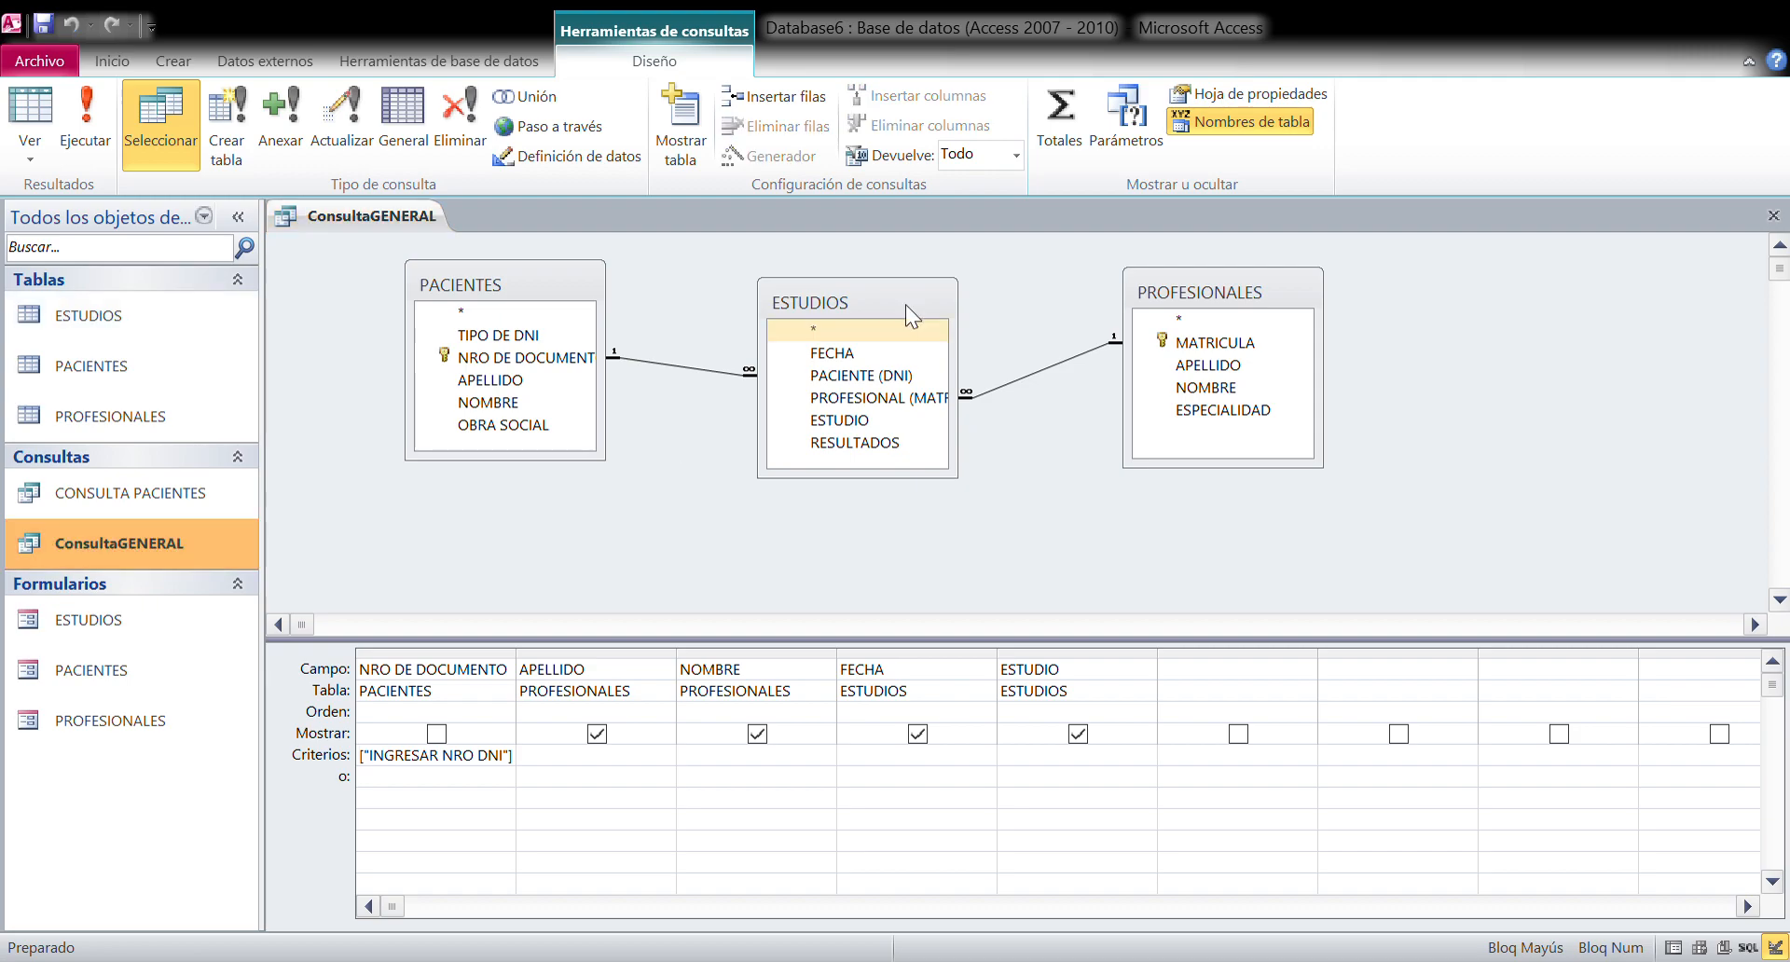
pyautogui.click(1773, 215)
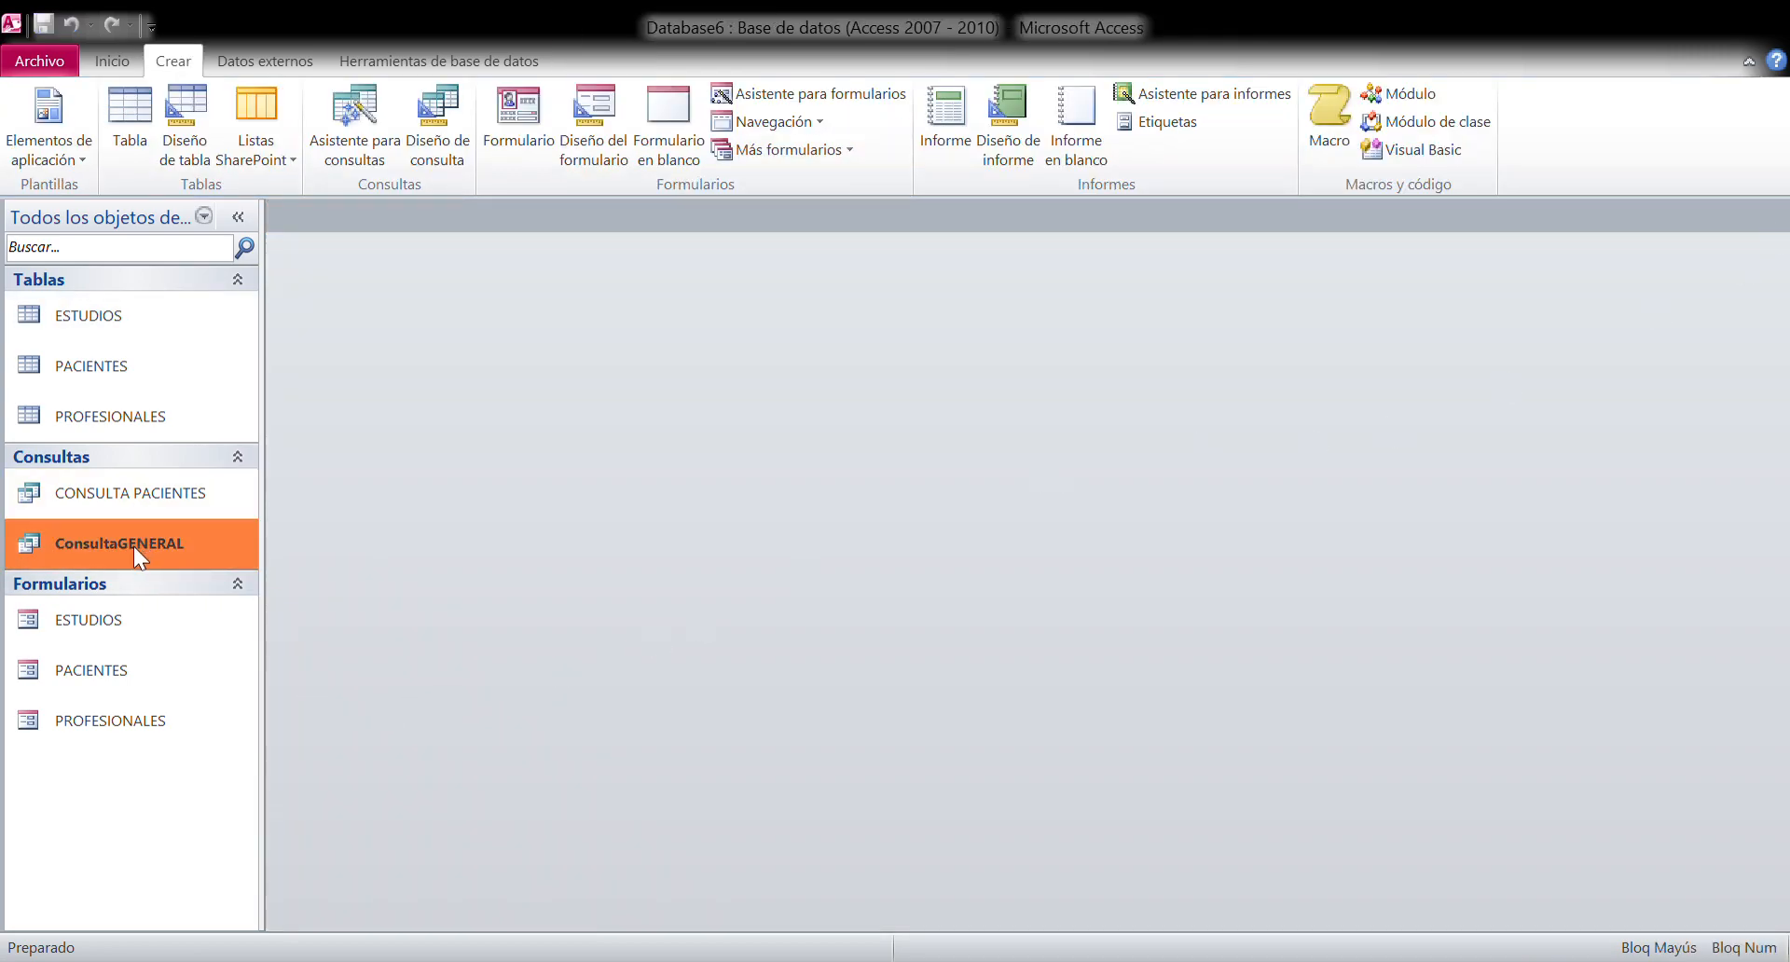